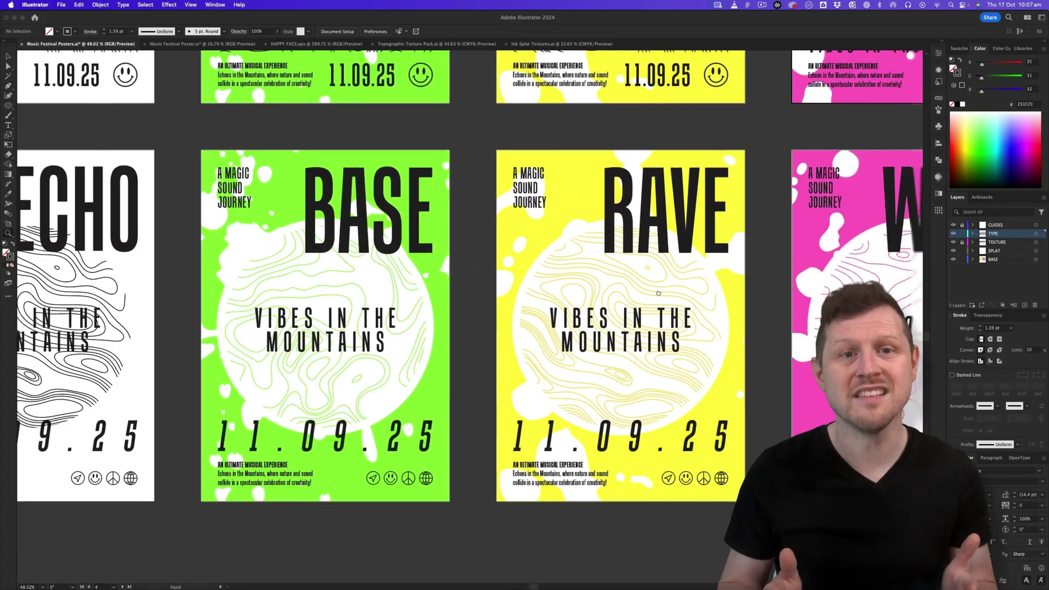
Examine the finished ECHO, BASE, RAVE, WAVE, TUNE and VIBE posters, up close and as a full two-row overview.
scroll(489, 294, right, 10)
scroll(490, 294, right, 5)
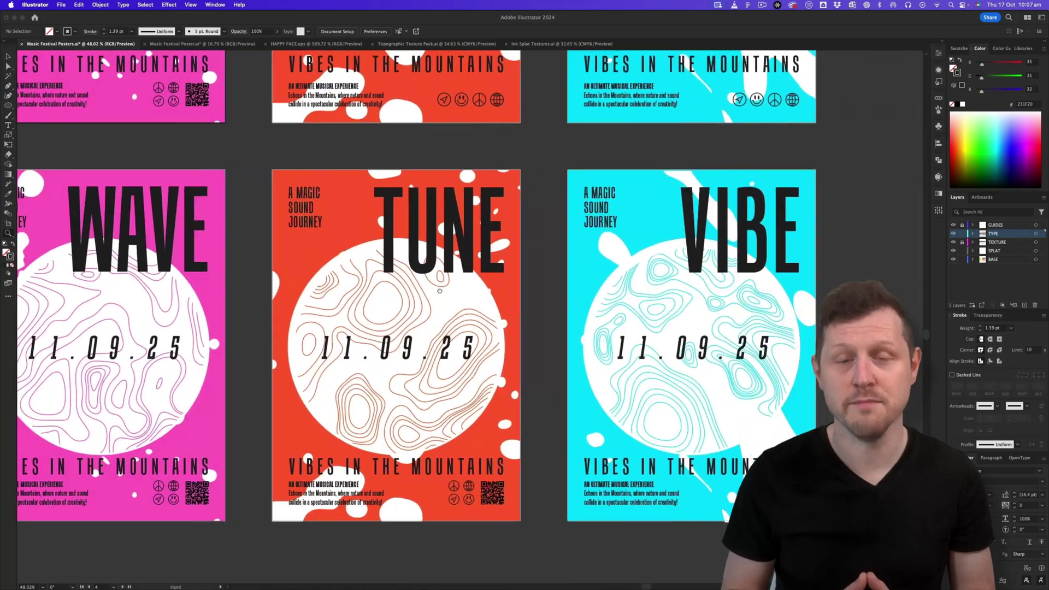
scroll(489, 294, down, 5)
scroll(558, 320, up, 3)
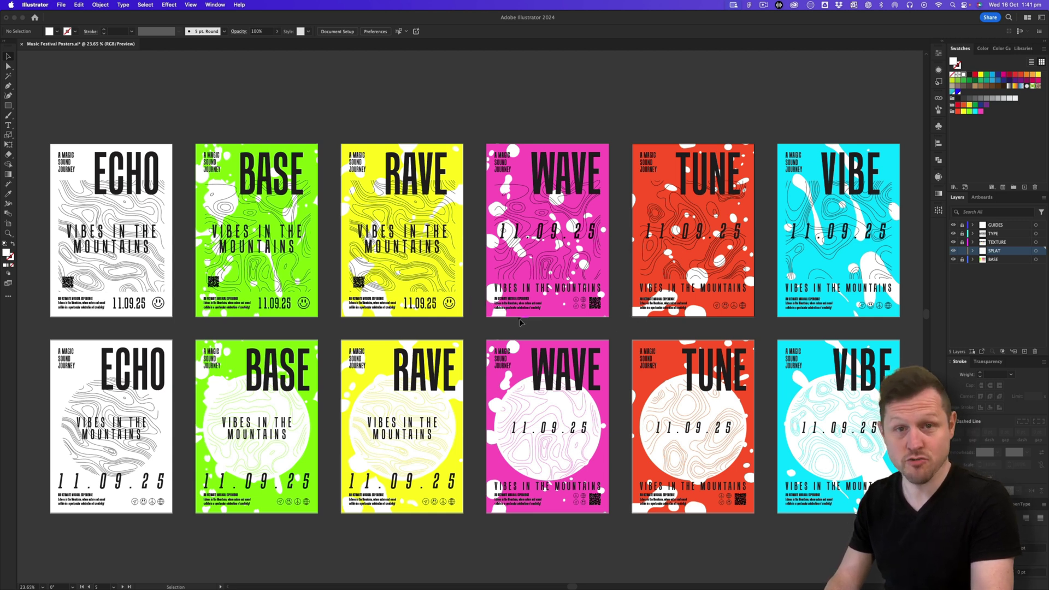
key(z)
drag(82, 210, 225, 250)
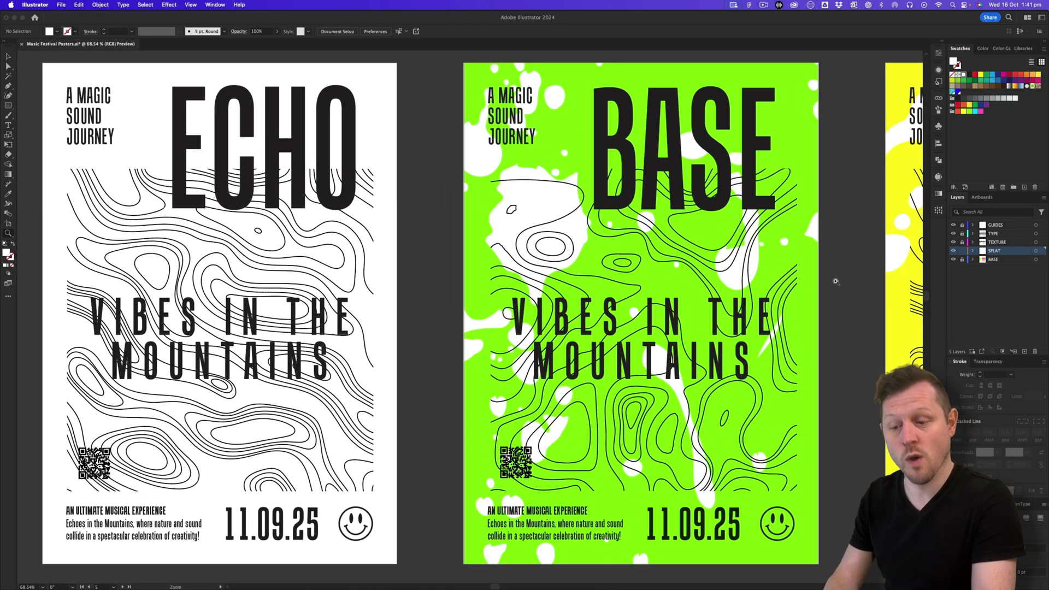
drag(834, 282, 774, 283)
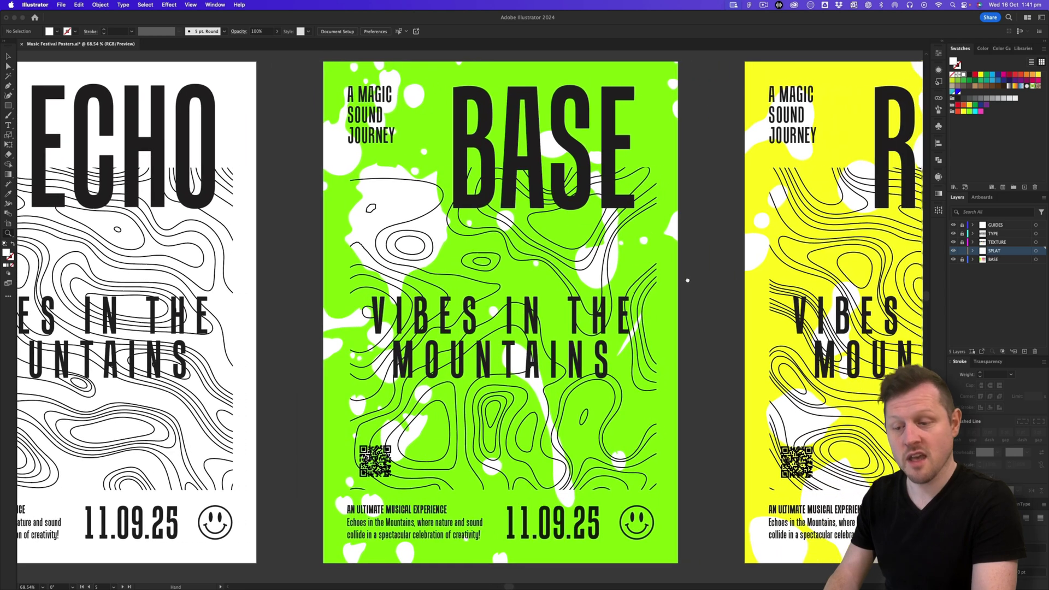
drag(687, 280, 491, 275)
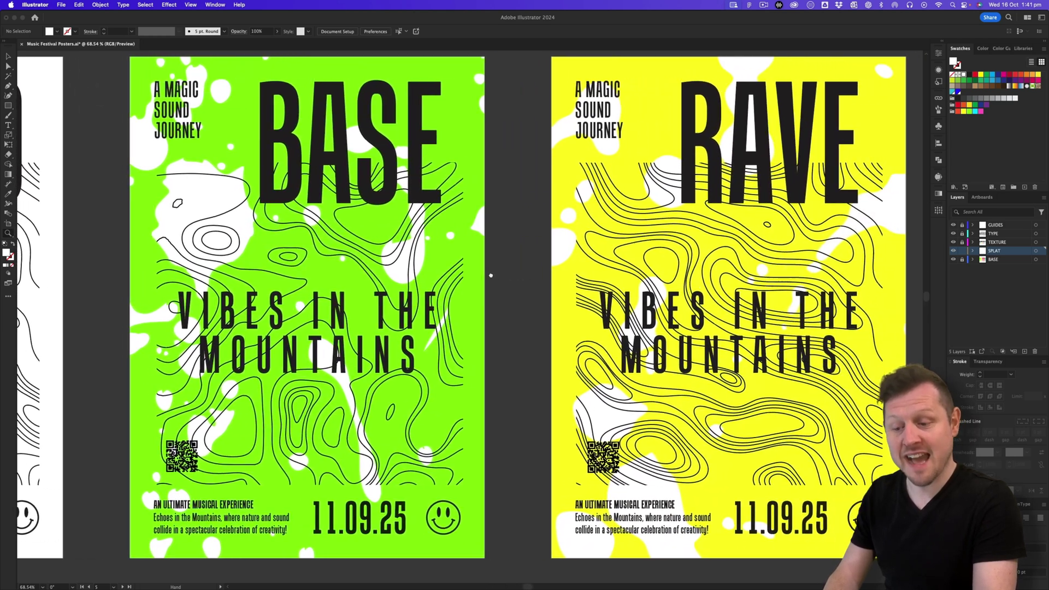
scroll(455, 277, right, 2)
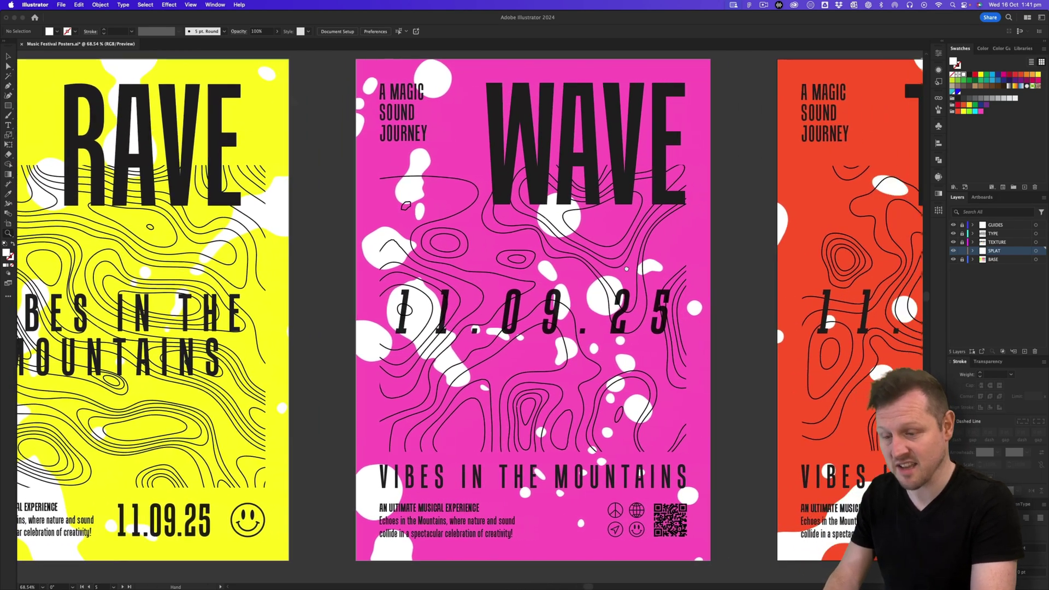
drag(626, 269, 430, 267)
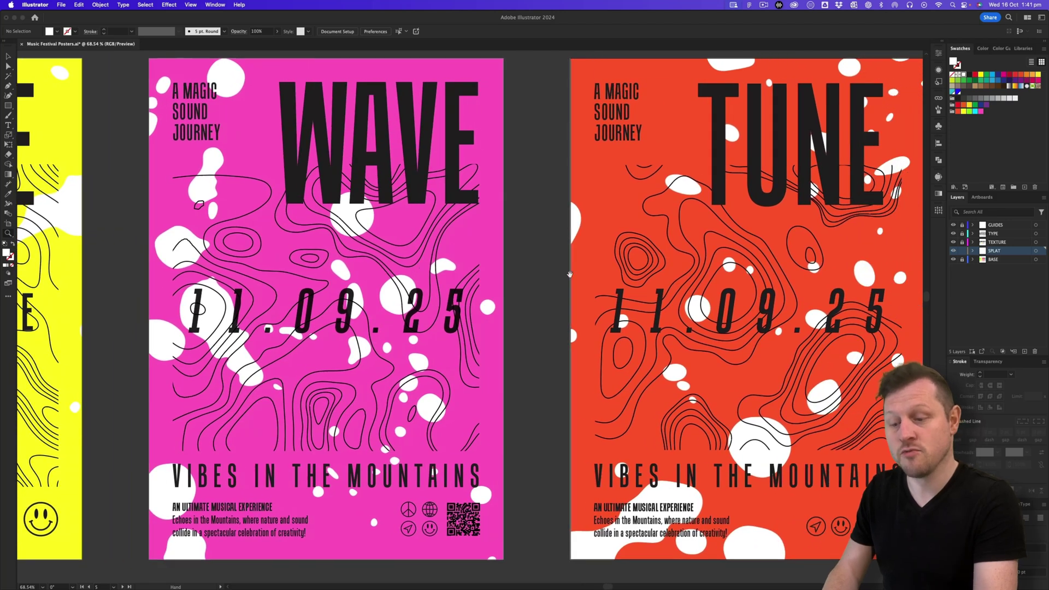
drag(788, 265, 470, 272)
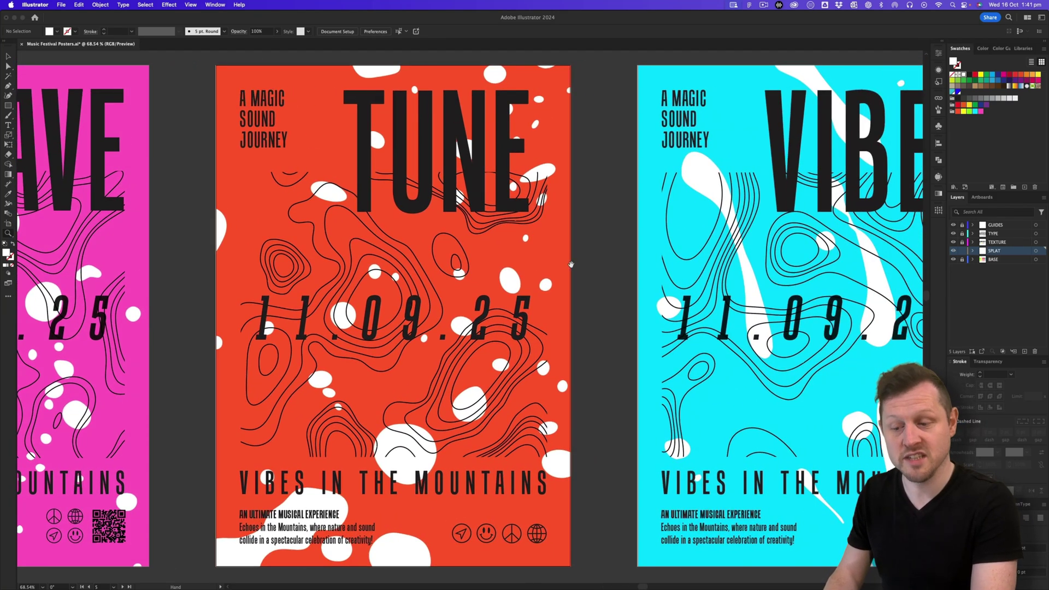
scroll(790, 262, right, 5)
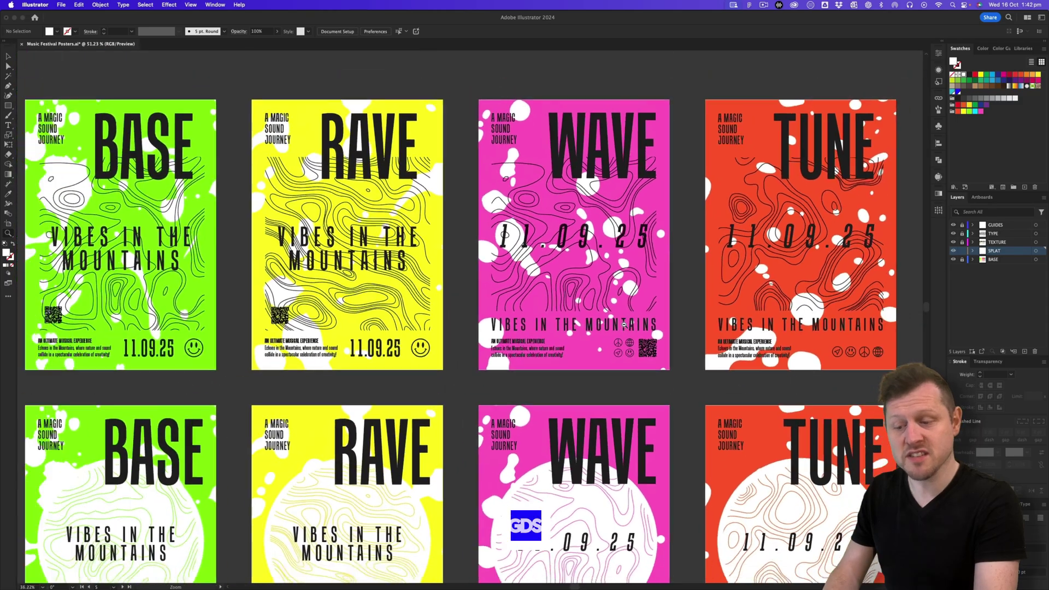
scroll(677, 348, left, 5)
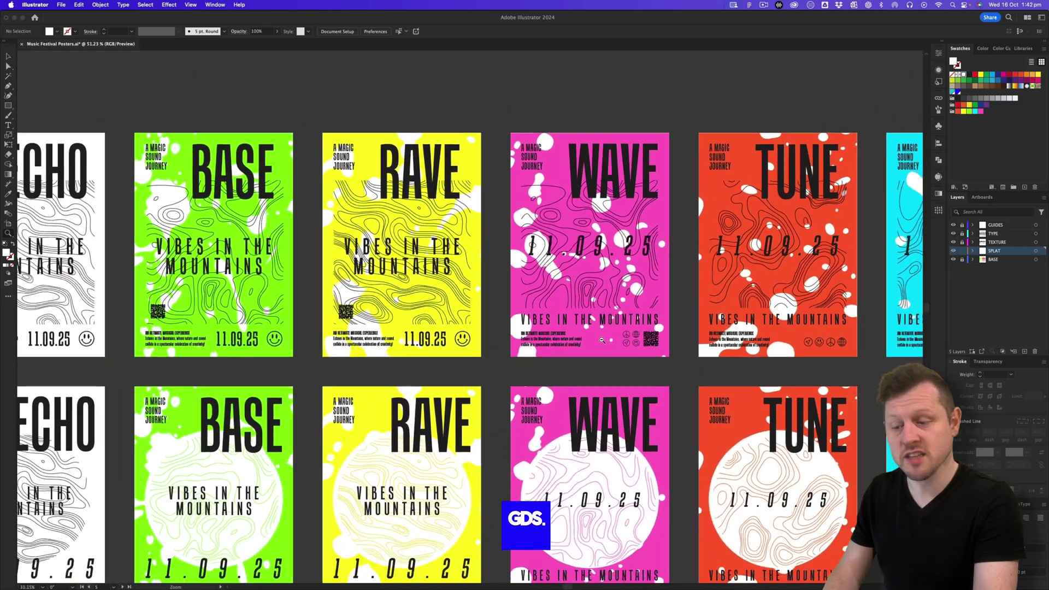
scroll(677, 347, down, 3)
drag(677, 347, 622, 320)
key(super+semicolon)
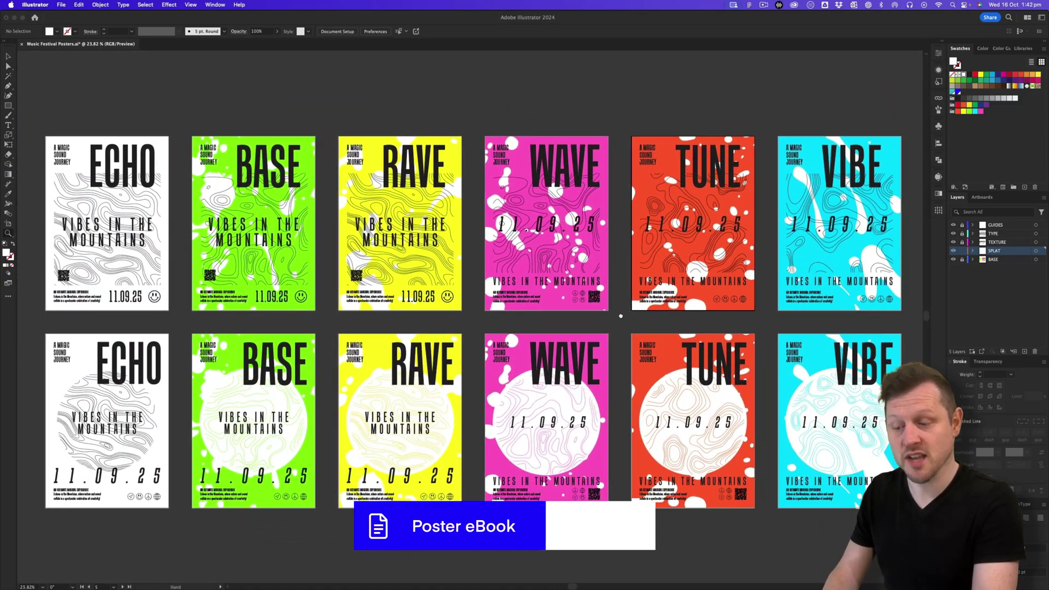
key(super+semicolon)
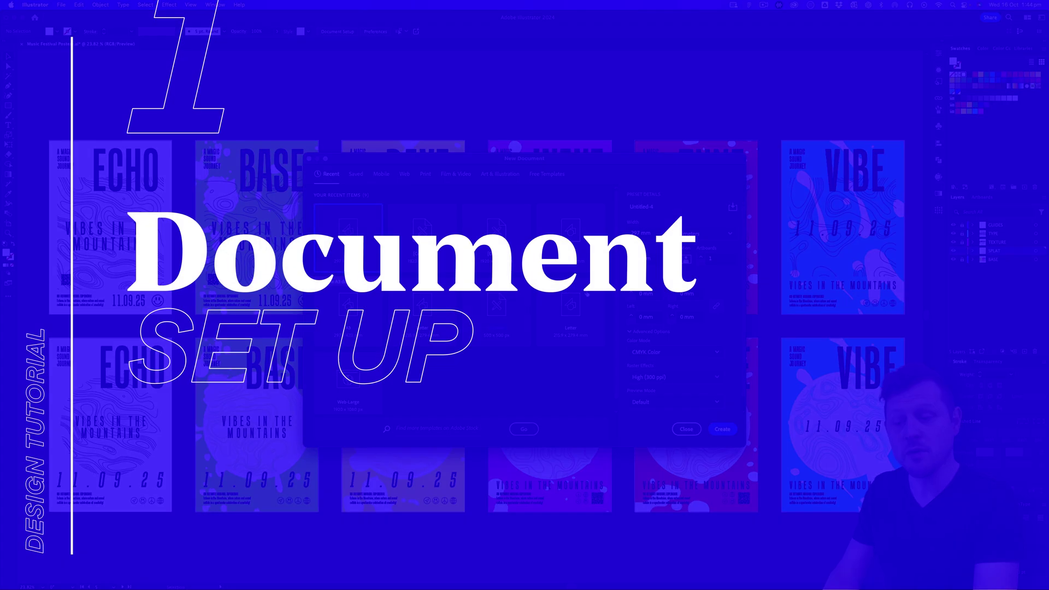
Create a portrait A3 document, 297 × 420 mm, with 3 mm bleed on all sides, RGB color mode and 300 ppi raster effects.
scroll(697, 339, down, 2)
text(3)
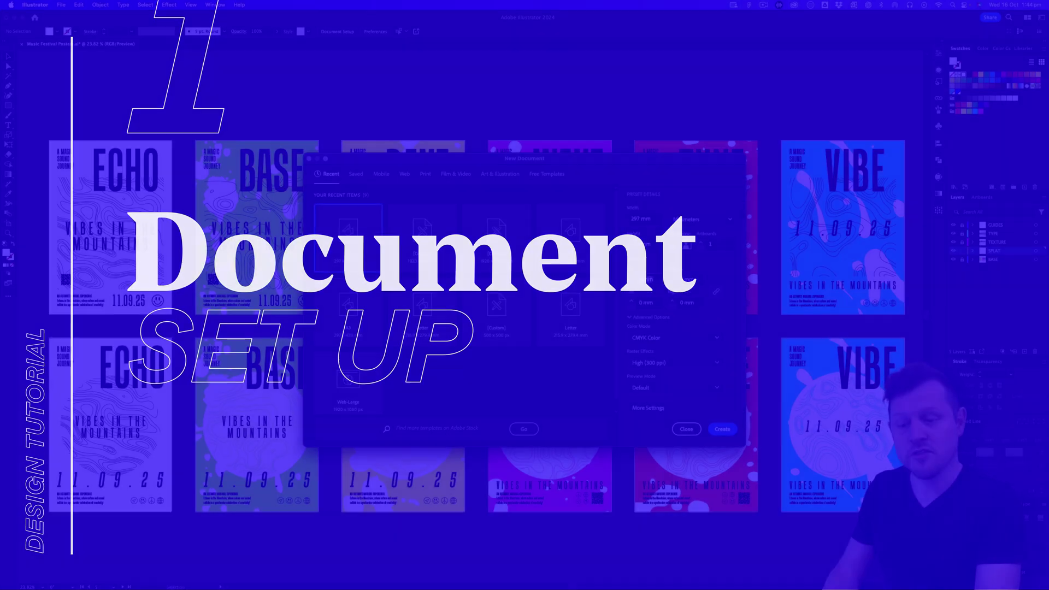
key(Tab)
scroll(685, 352, up, 2)
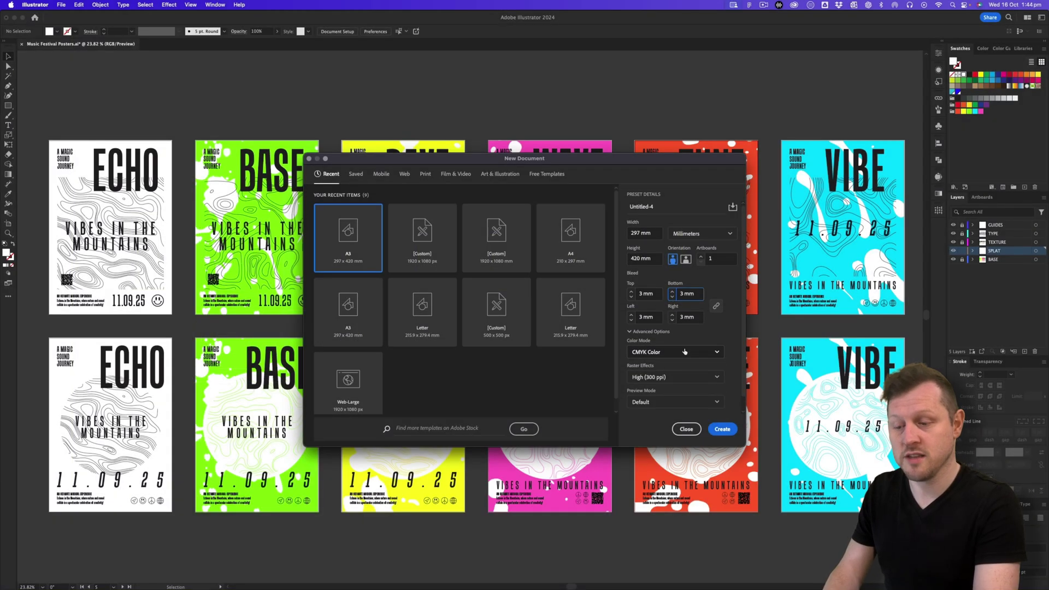
click(722, 429)
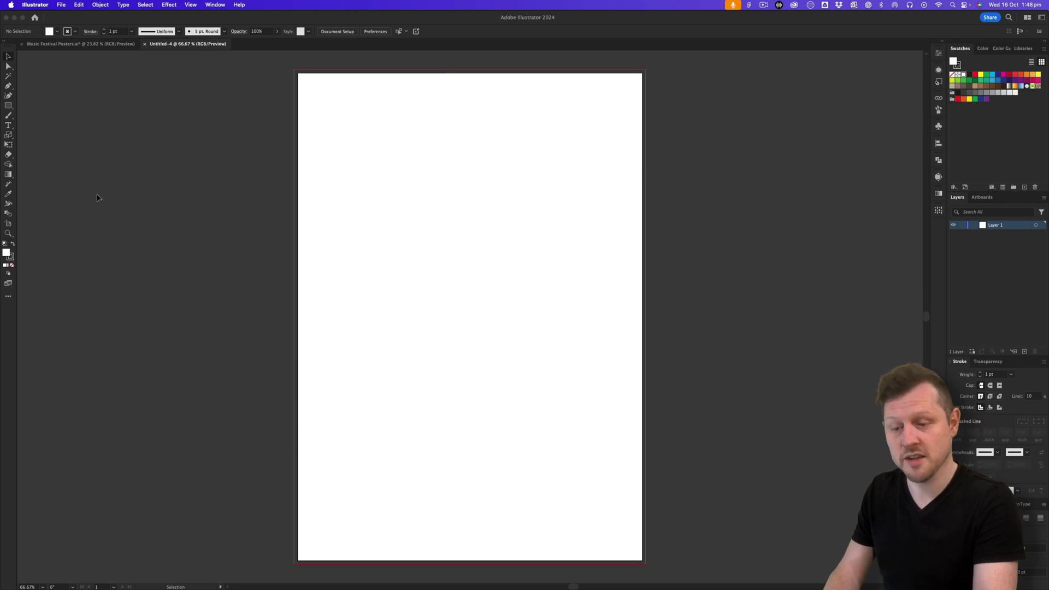
Draw a 297 × 420 mm rectangle covering the whole artboard and offset its path inward by -20 mm.
click(8, 106)
drag(298, 73, 642, 560)
click(100, 4)
mouse_move(152, 233)
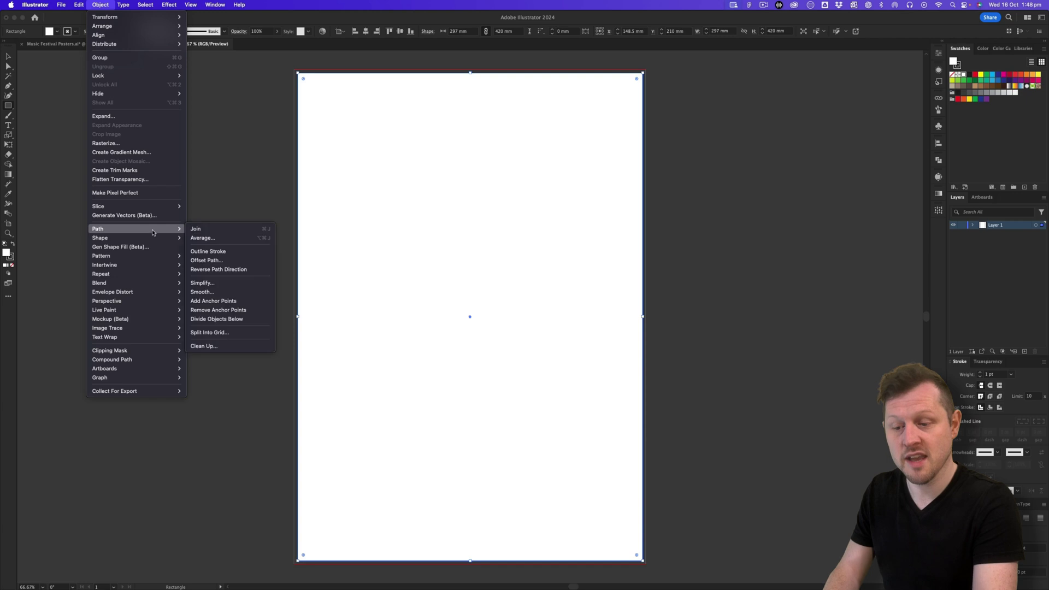
click(207, 260)
text(-20)
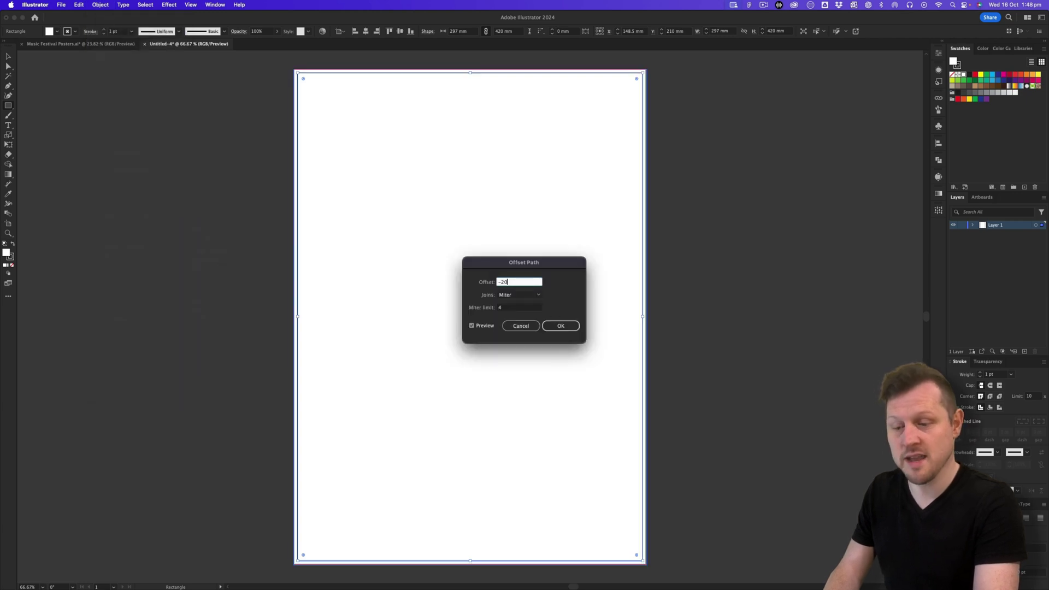
key(Tab)
click(565, 326)
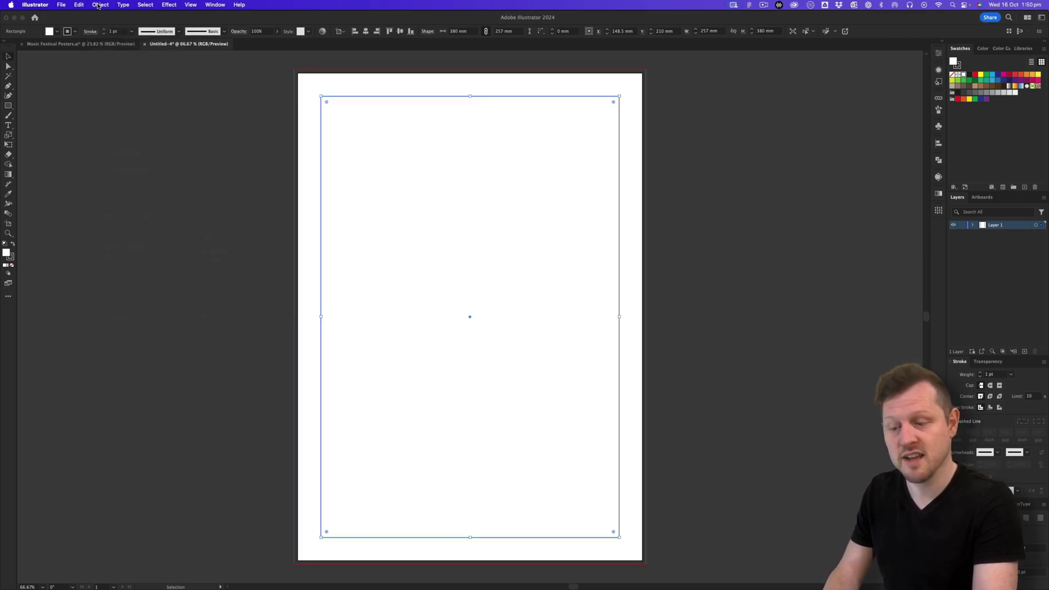
Split the inset margin rectangle into a grid of 1 row and 6 columns with a 10 mm gutter.
click(100, 4)
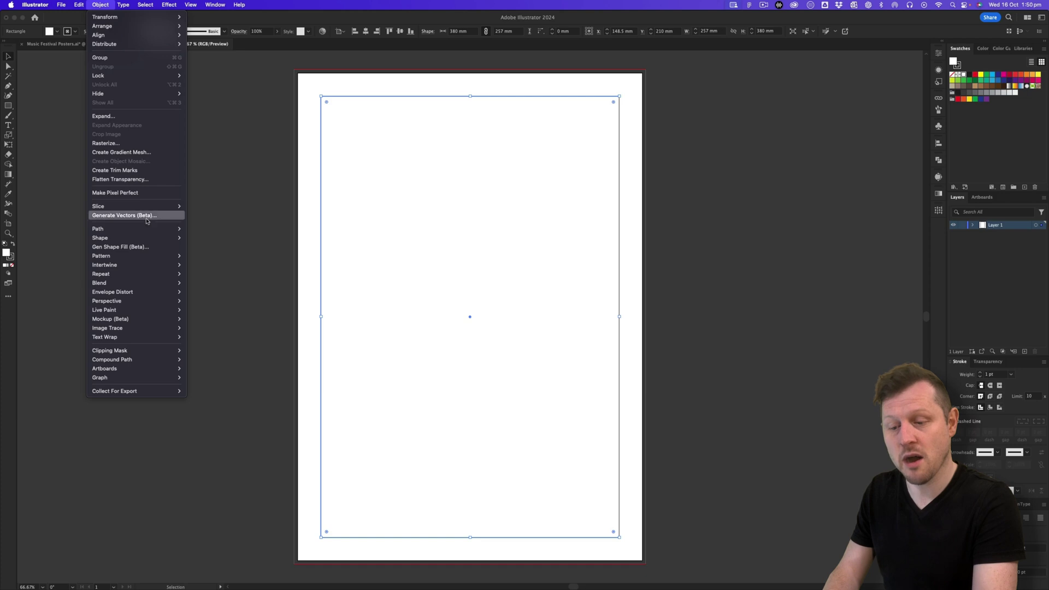
mouse_move(153, 229)
click(209, 332)
key(Tab)
text(6)
key(Tab)
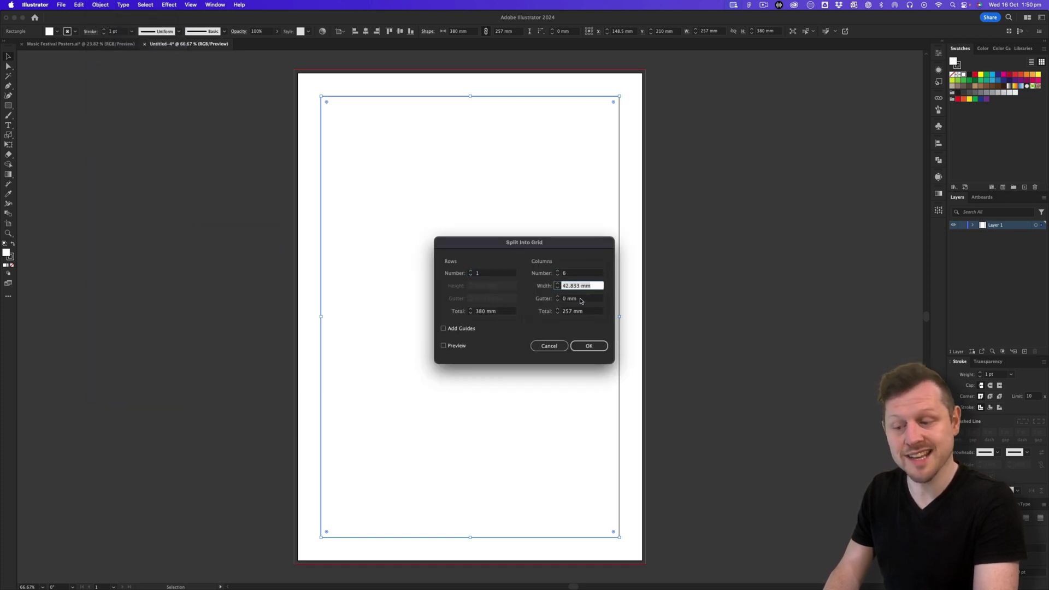
key(Tab)
text(10)
key(Tab)
click(450, 345)
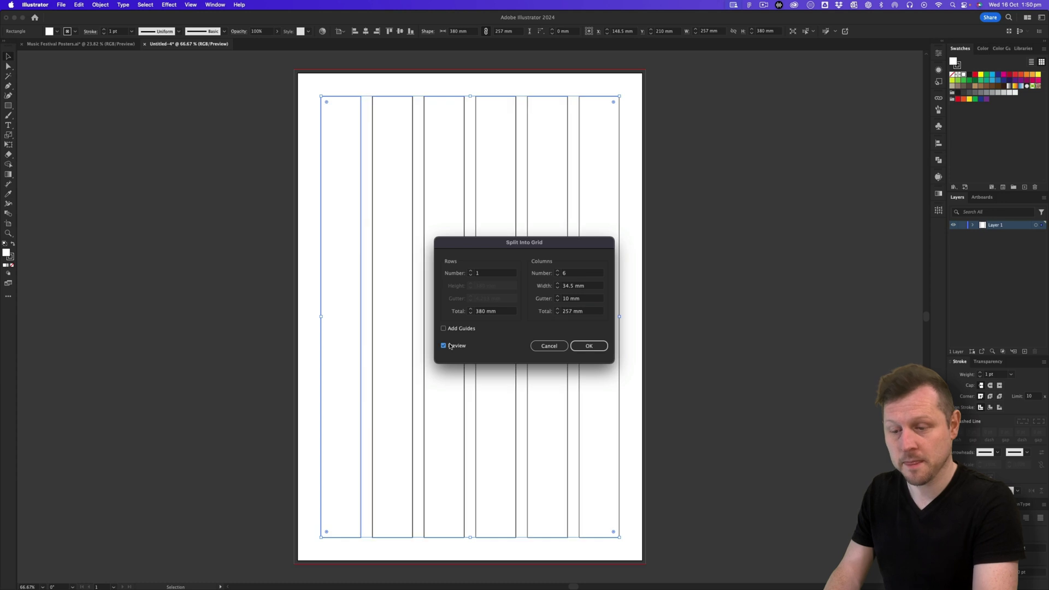
click(589, 346)
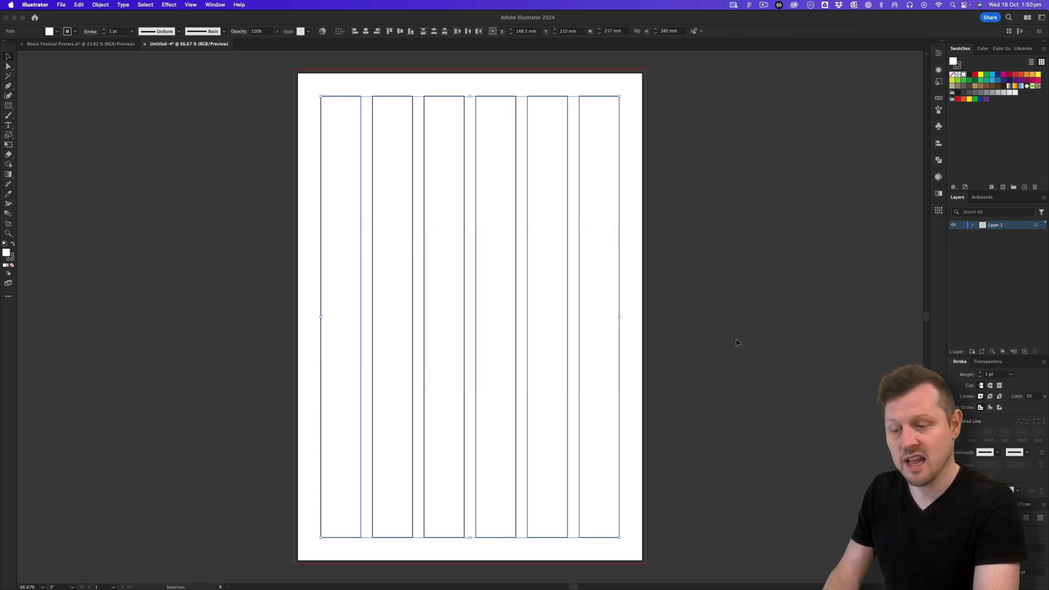
Convert the six column rectangles into guides and rename their layer GRID.
click(192, 5)
mouse_move(248, 365)
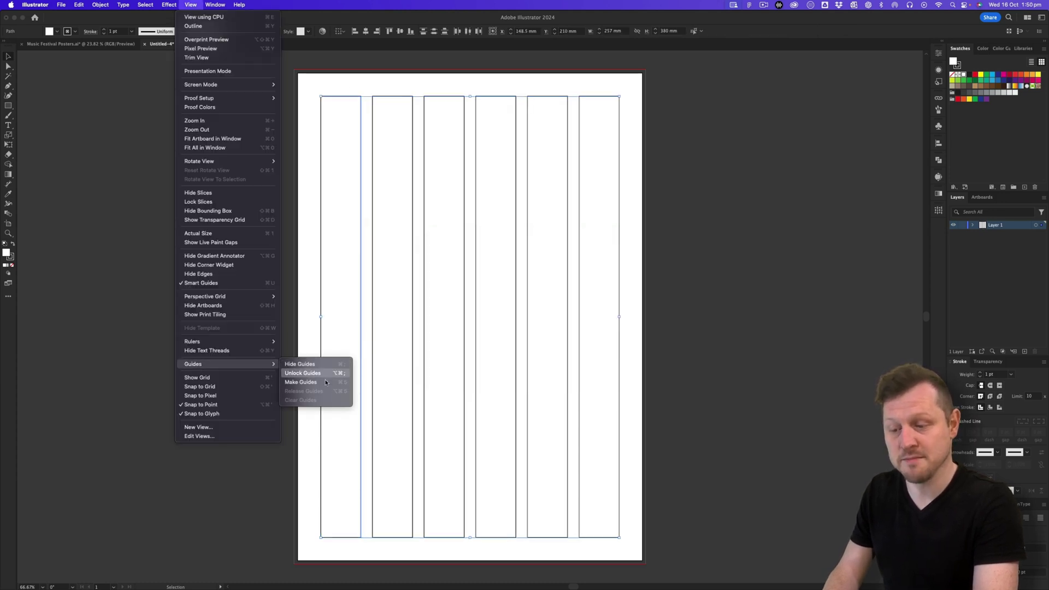
click(300, 382)
double_click(991, 224)
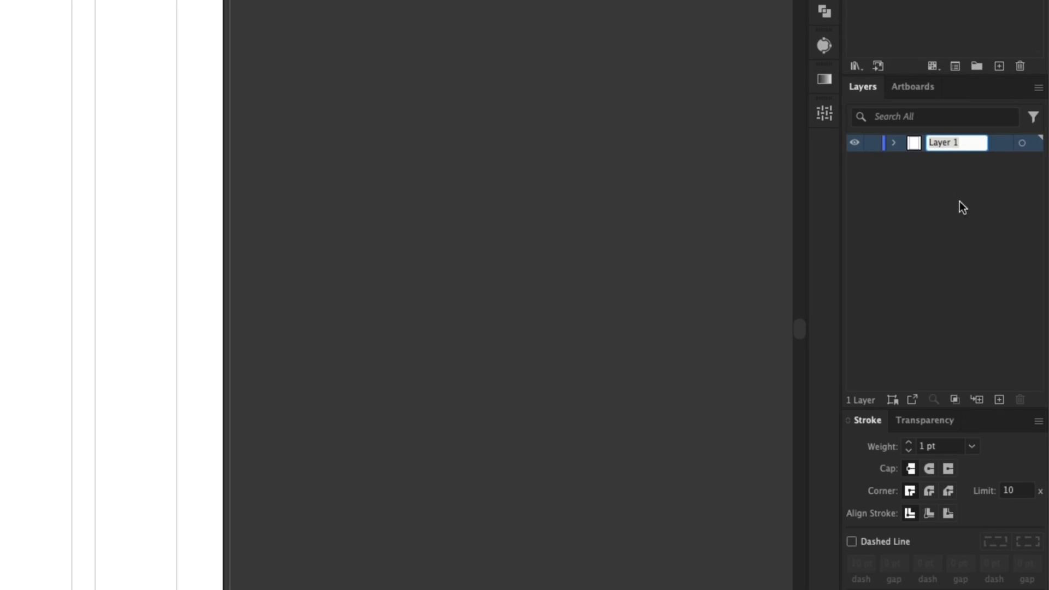
text(GRID)
click(453, 203)
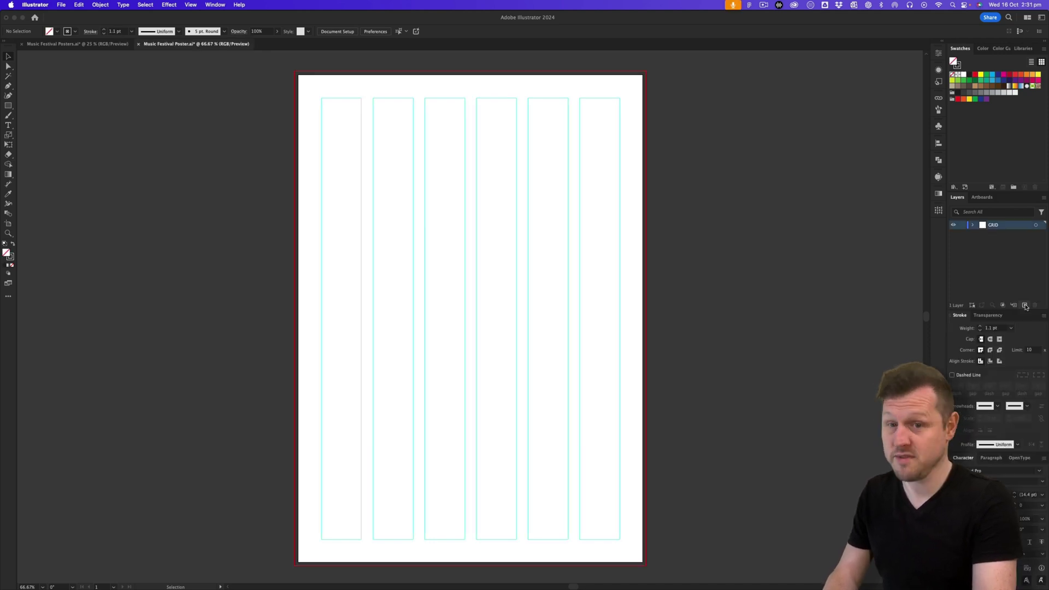
Add a new layer named WIREFRAMES and place it beneath the GRID layer.
click(1024, 304)
double_click(997, 225)
text(WIREFRAMES)
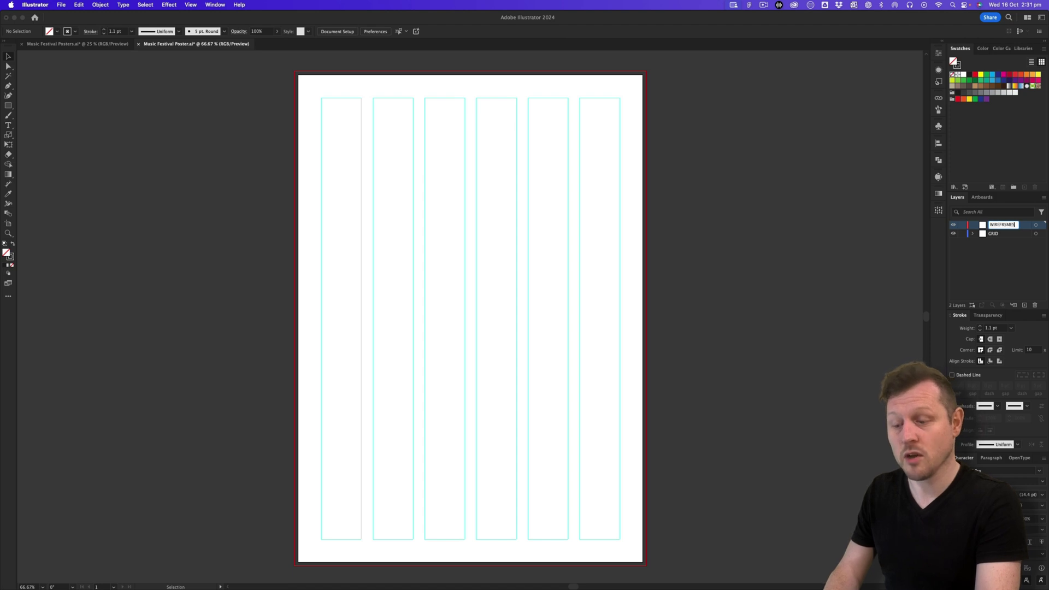
key(Return)
drag(1000, 225, 995, 238)
Draw a square about 257 mm wide spanning all six columns in the middle of the poster.
key(m)
mouse_move(321, 136)
mouse_down()
mouse_move(620, 436)
mouse_move(590, 476)
mouse_move(592, 468)
mouse_up()
key(v)
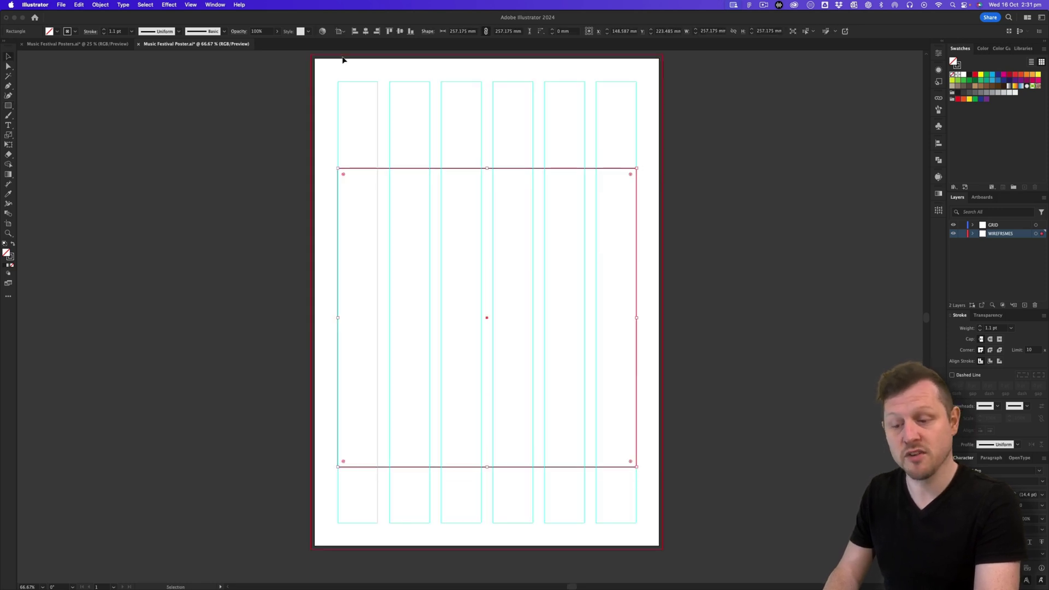
Draw a two-column box at the poster's top-left margin and a box about 154 × 122 mm beside it, starting at the third column.
key(m)
drag(338, 81, 429, 154)
mouse_move(442, 81)
mouse_down()
mouse_move(639, 237)
mouse_move(620, 223)
mouse_up()
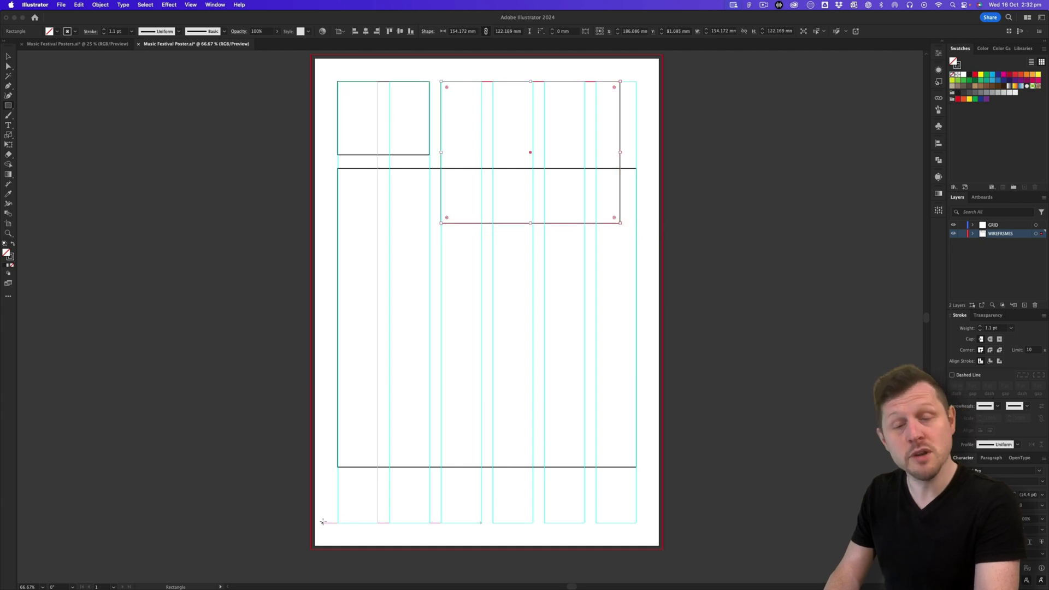
Draw three boxes along the bottom margin spanning three, two and one columns, and slightly reduce their height together from the top edge.
drag(337, 522, 482, 473)
drag(493, 523, 584, 473)
drag(596, 522, 636, 473)
key(v)
drag(327, 482, 599, 493)
drag(488, 475, 487, 480)
key(super+shift+a)
Draw a wide, short rectangle and center it inside the large square as the middle text area.
click(8, 106)
mouse_move(368, 285)
mouse_down()
mouse_move(605, 349)
mouse_move(614, 336)
mouse_up()
key(v)
drag(539, 340, 538, 345)
click(796, 334)
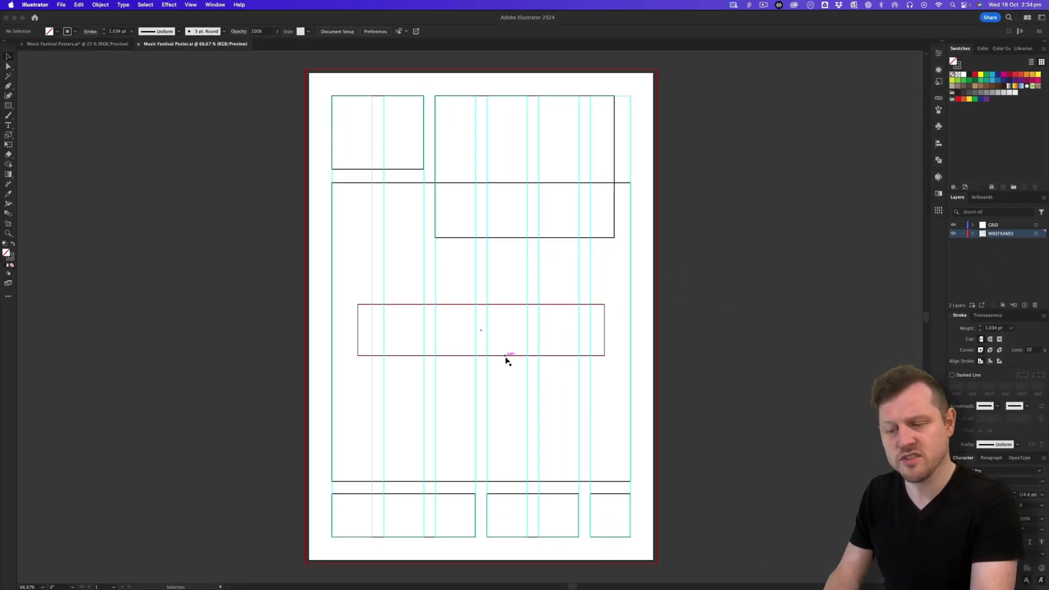
Check the wireframe layout with the guides hidden and with them shown.
key(super+semicolon)
key(super+semicolon)
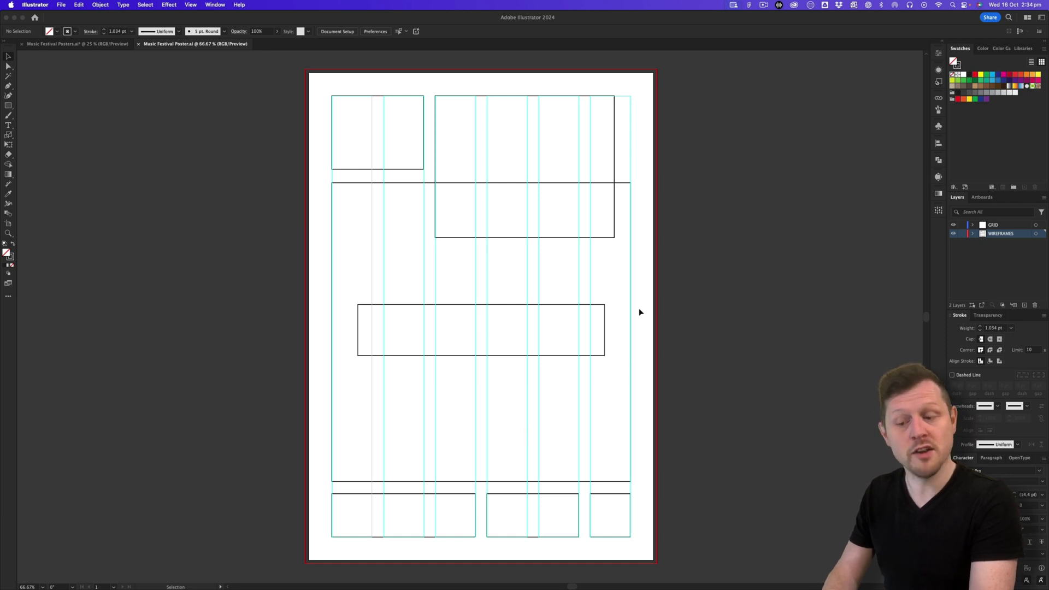
key(super+semicolon)
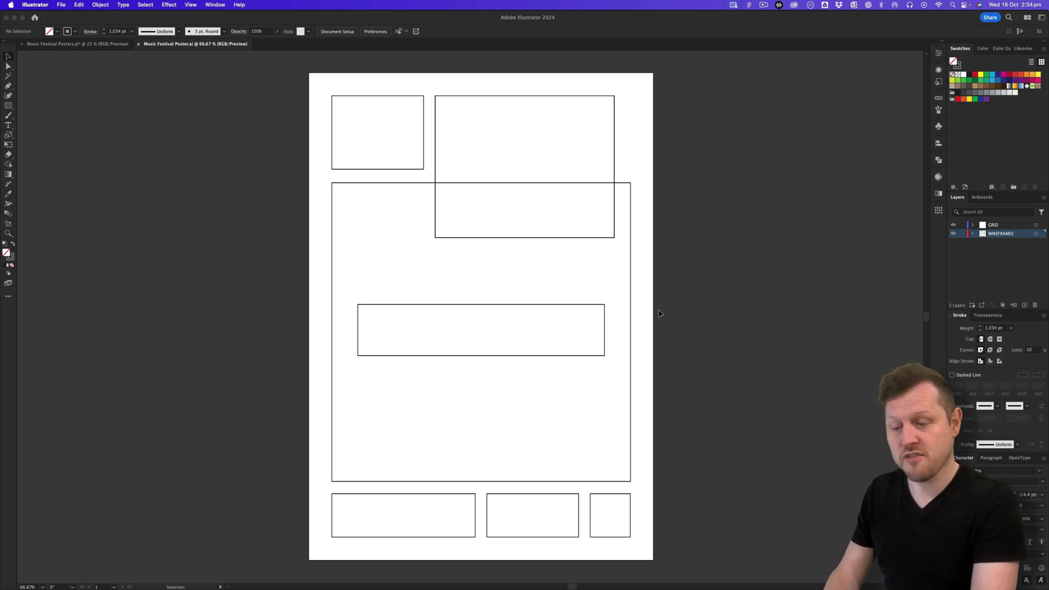
key(super+semicolon)
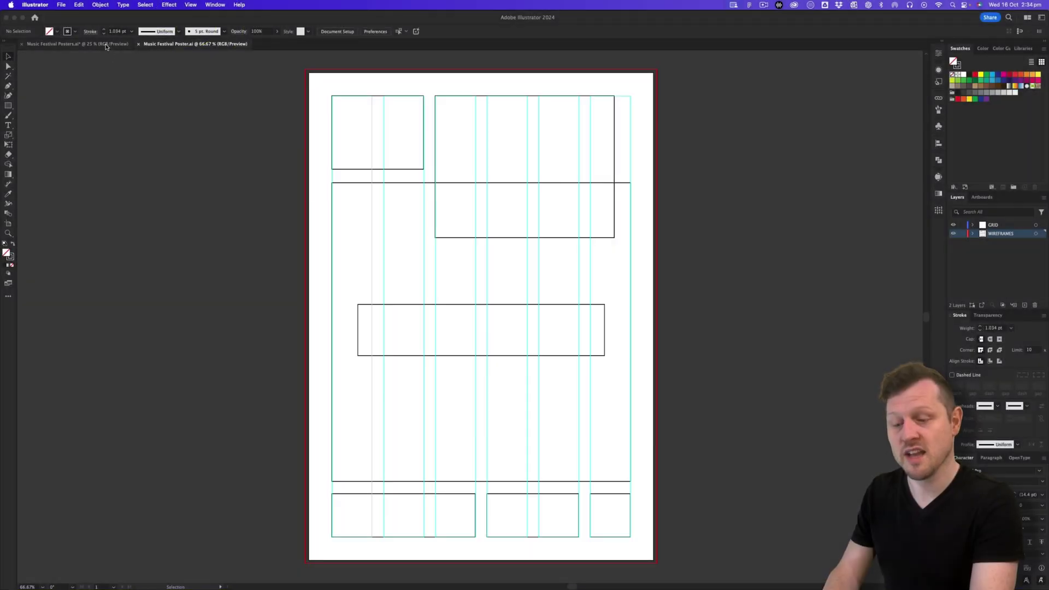
Review the ECHO poster in the Music Festival Posters file and the font links and cover slides in the MUSIC FESTIVAL Google Slides deck.
click(107, 44)
drag(204, 172, 329, 246)
scroll(329, 246, left, 2)
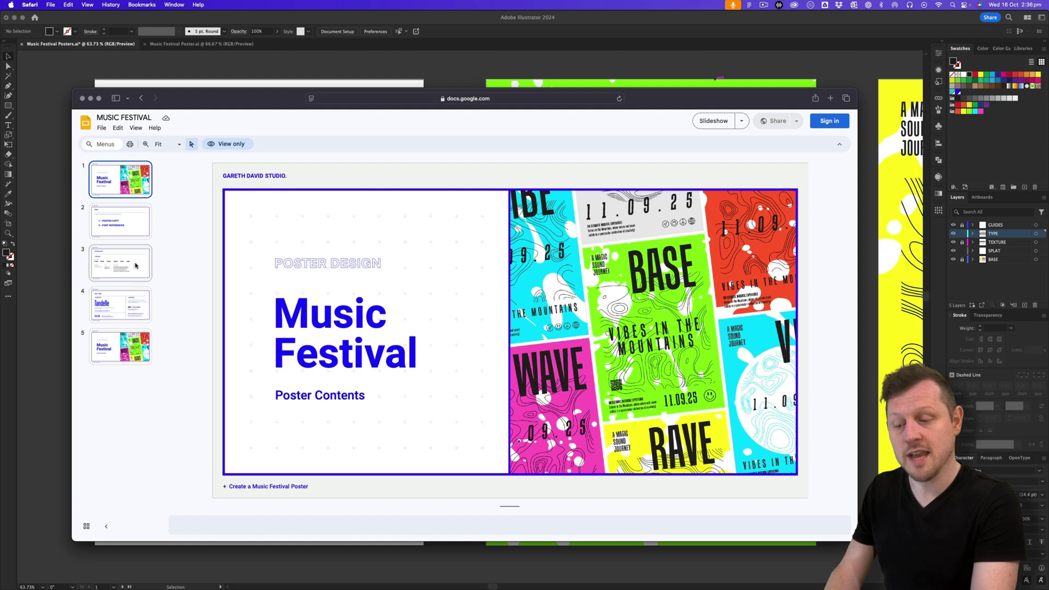
click(130, 299)
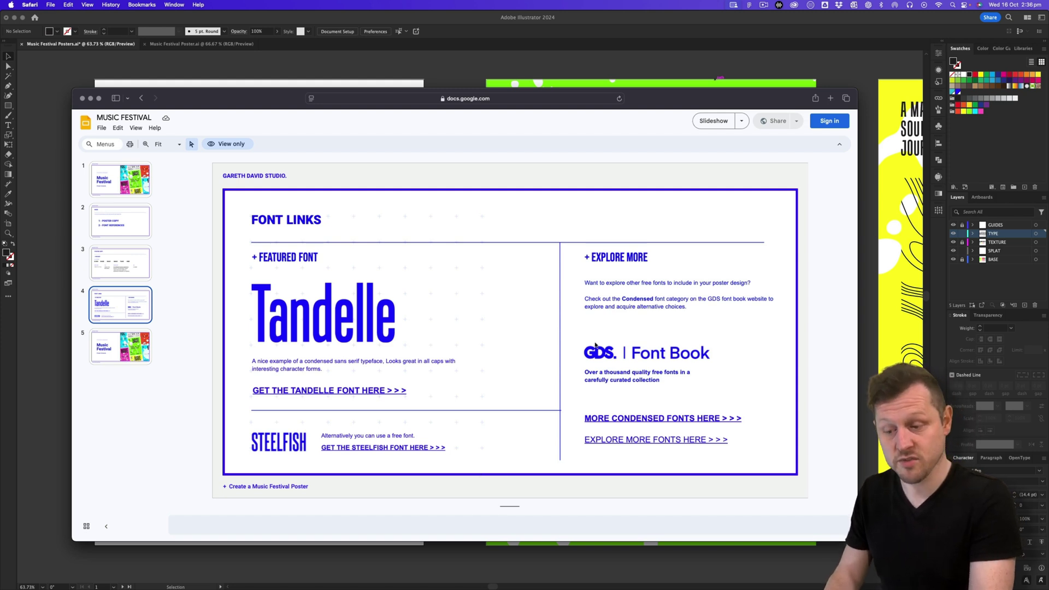
click(128, 188)
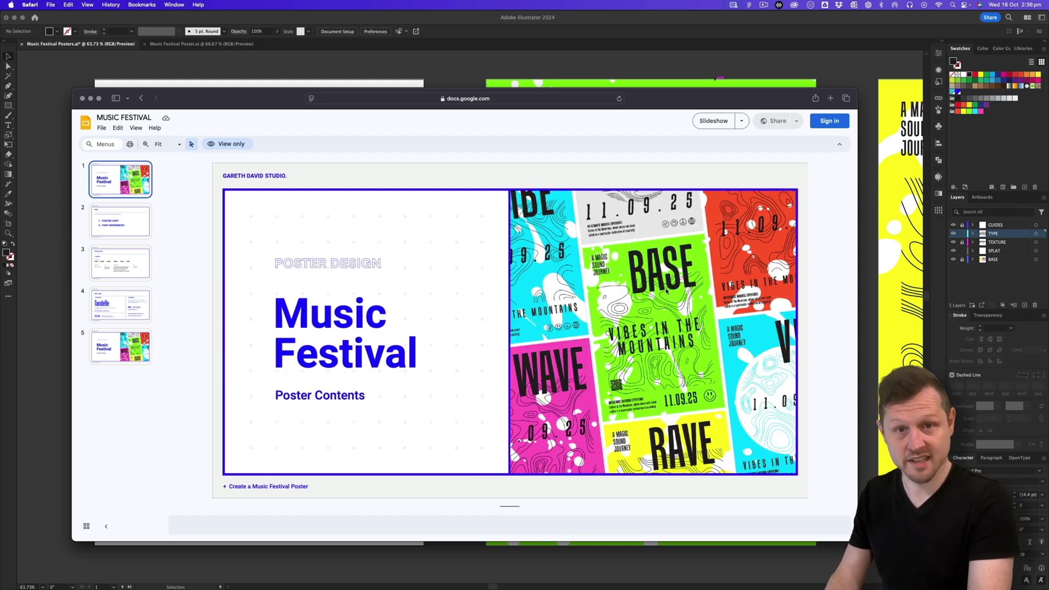
Review the Font Links slide in the MUSIC FESTIVAL deck, and switch to the Music Festival Poster file in Illustrator.
click(147, 306)
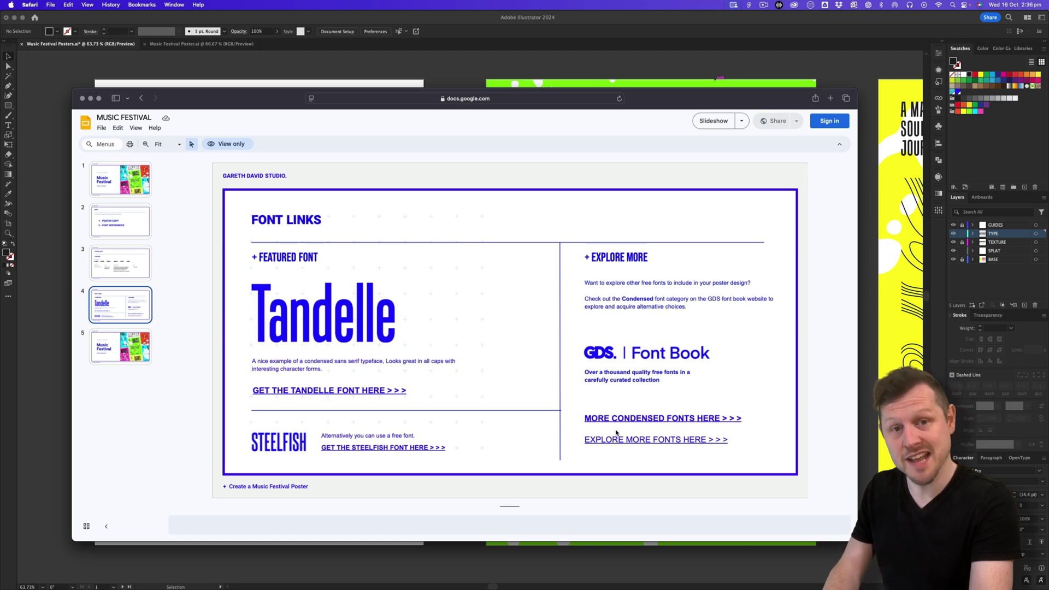
click(202, 44)
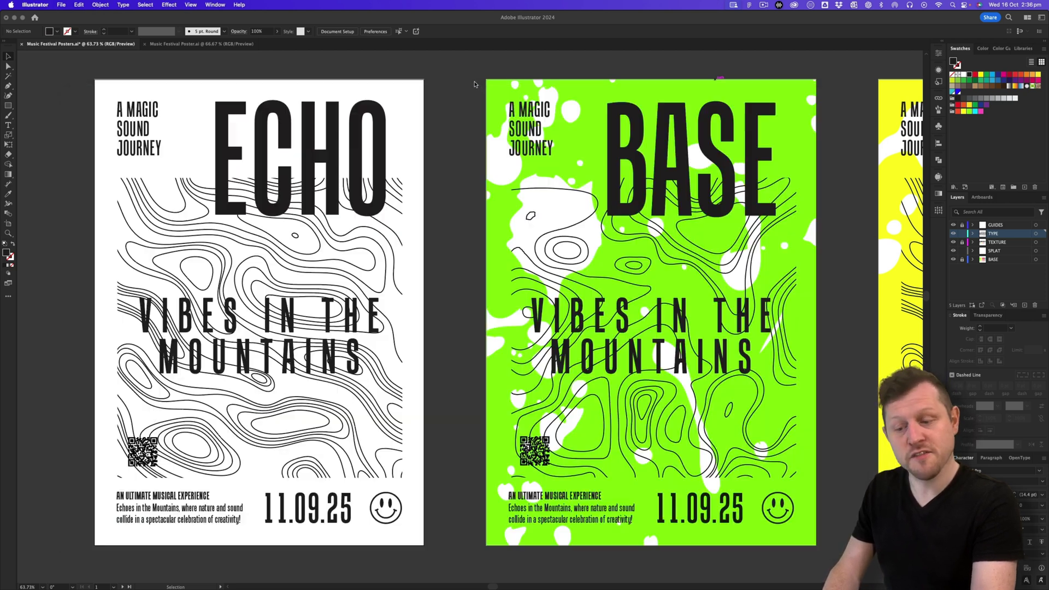
click(201, 44)
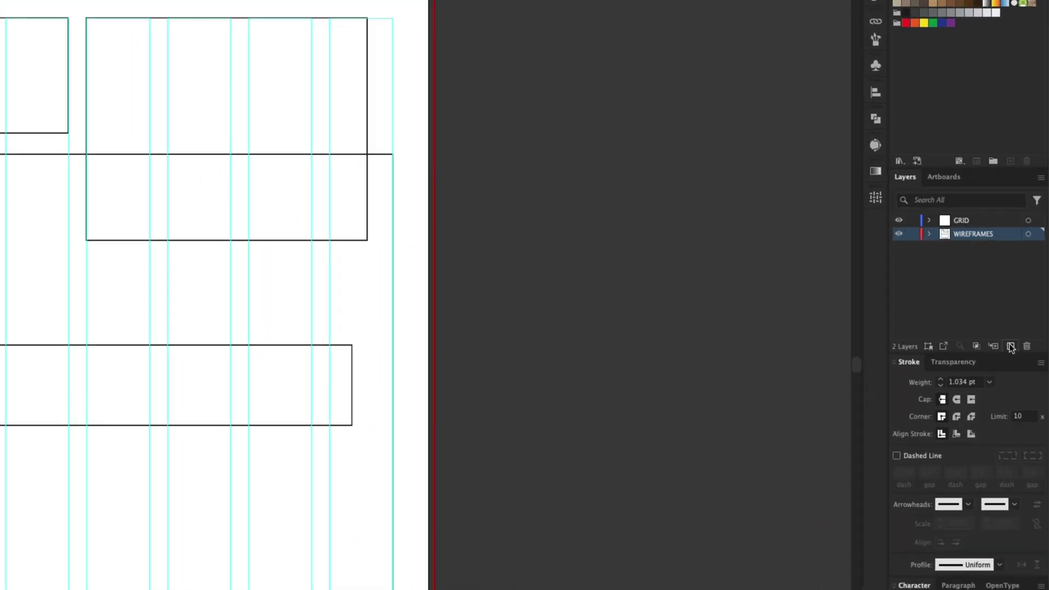
Add a new layer between GRID and WIREFRAMES and name it TYPE.
click(1024, 305)
double_click(995, 231)
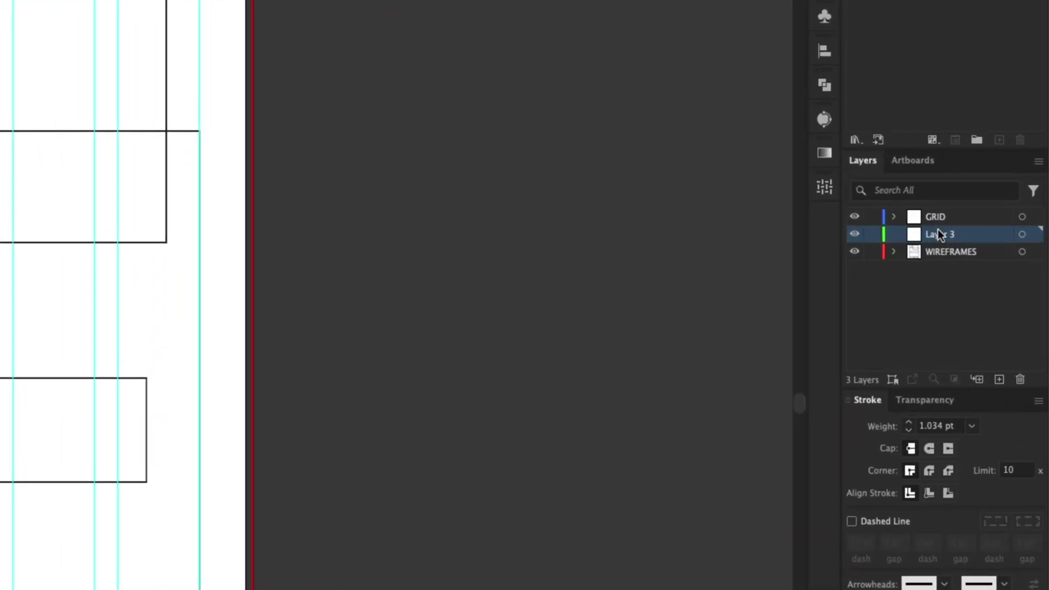
text(TYPE)
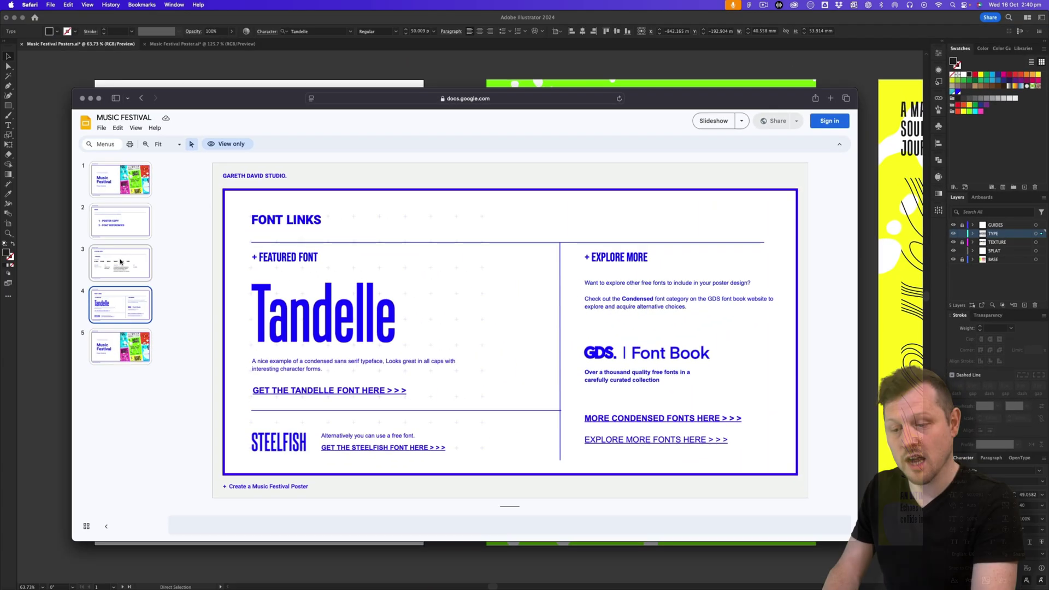
Bring the festival name A Magic Sound Journey from the Poster Copy slide into the poster's small upper box as three-line 50 pt Tandelle text.
scroll(328, 359, up, 2)
triple_click(287, 368)
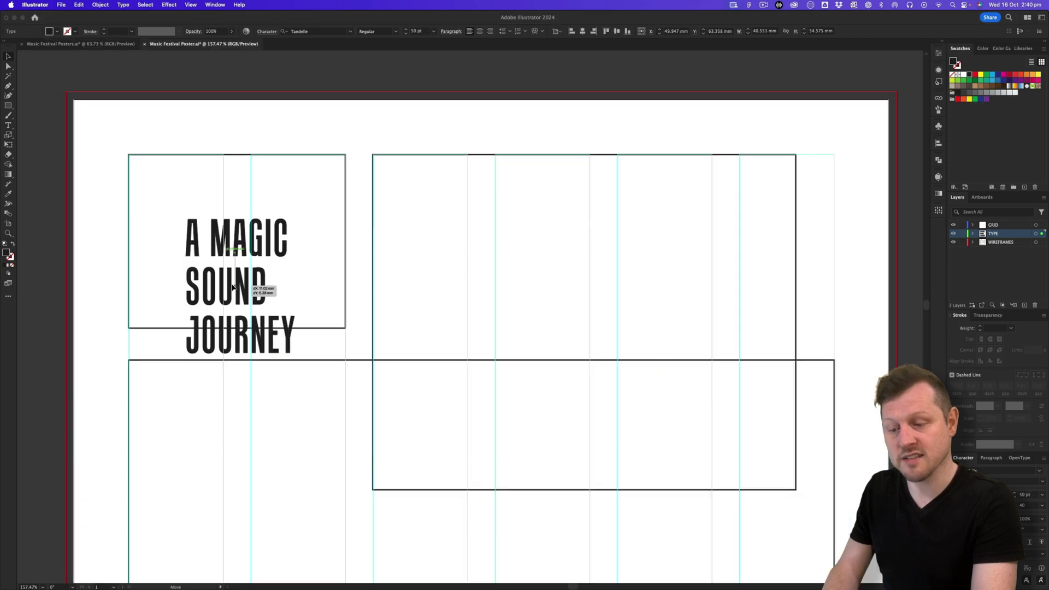
drag(244, 286, 187, 225)
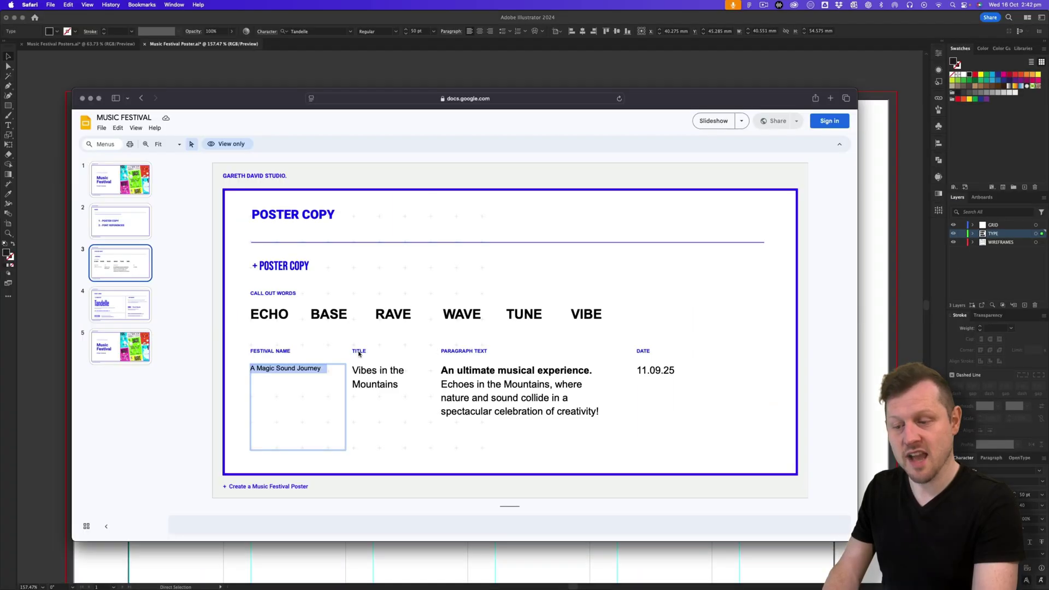
Copy the call-out word ECHO from the Poster Copy slide and place it at 375 pt in the poster's large upper box.
click(359, 353)
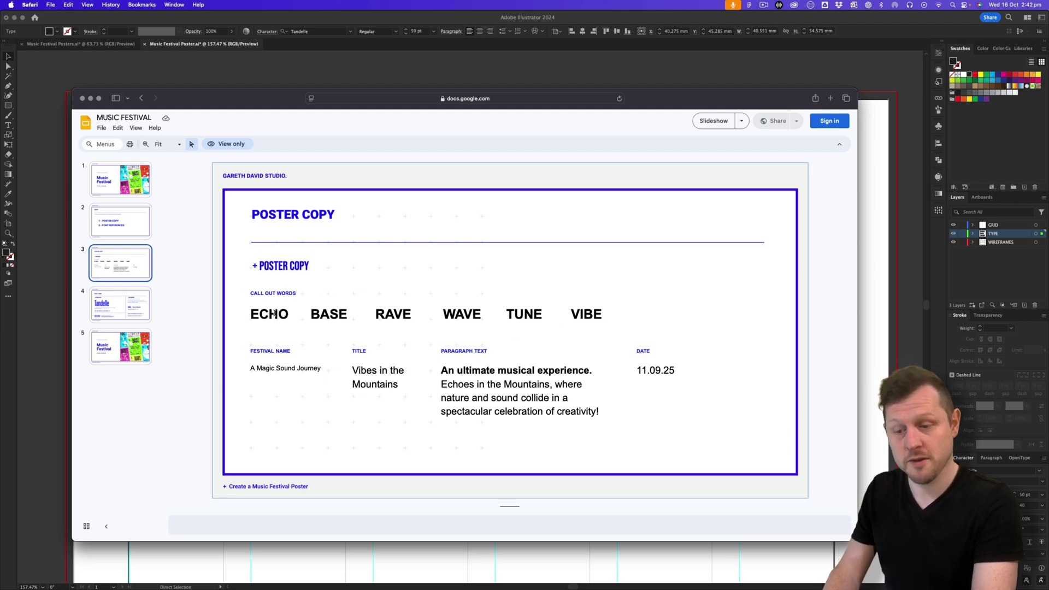
drag(290, 314, 247, 315)
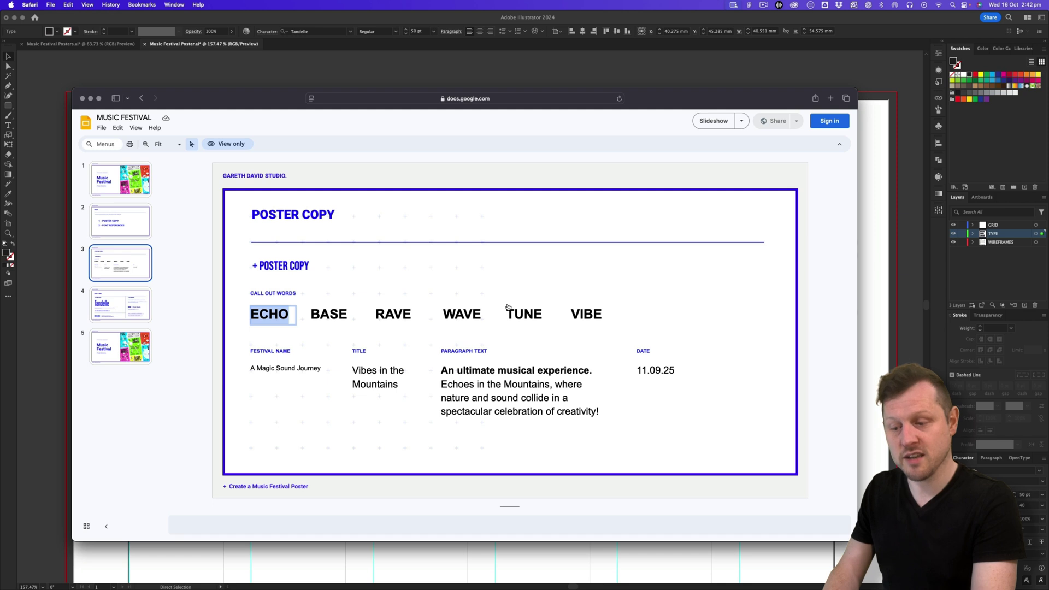
key(super+Tab)
drag(482, 290, 481, 224)
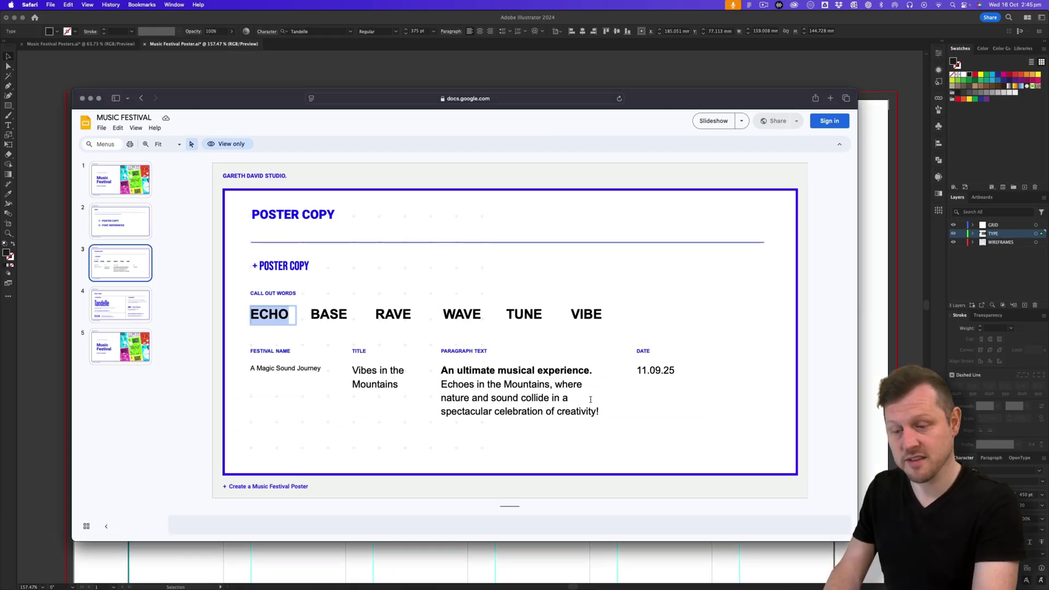
Copy the musical experience paragraph from the slide, align it at 25 pt inside the three-column bottom box, and save the poster.
drag(442, 370, 611, 408)
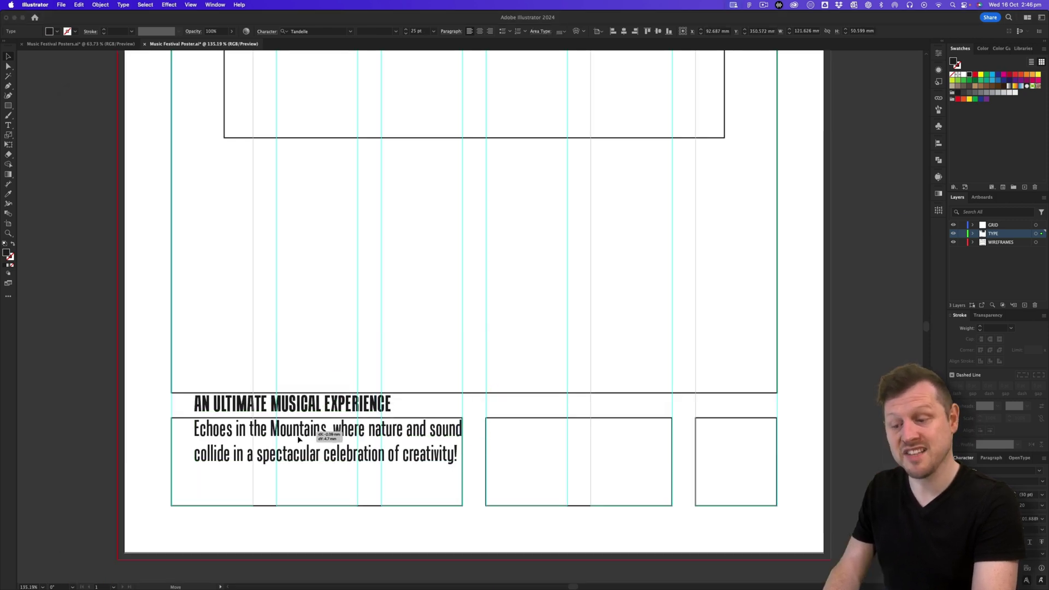
drag(301, 437, 277, 479)
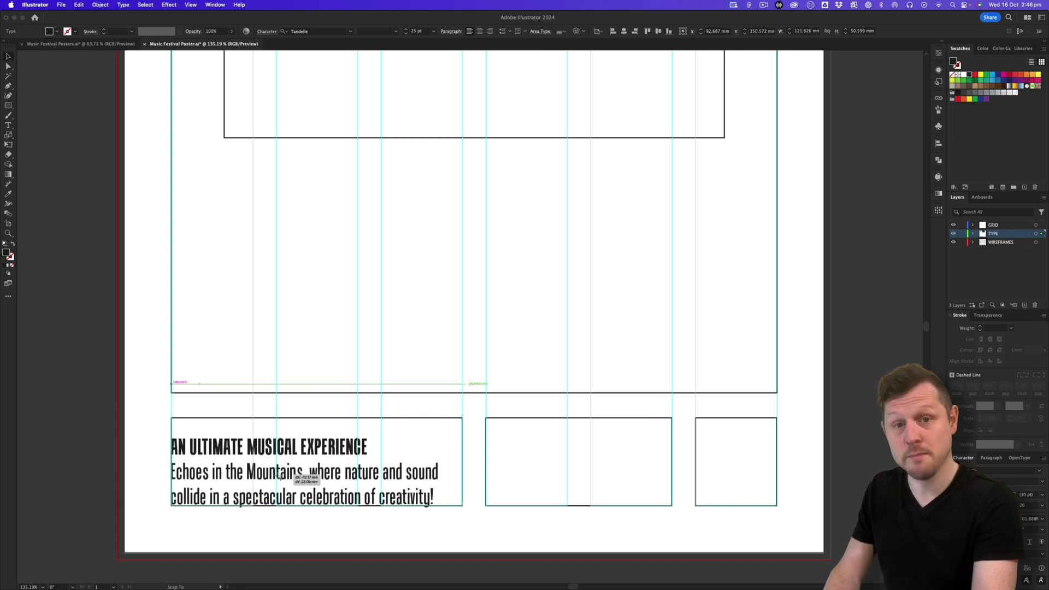
key(super+s)
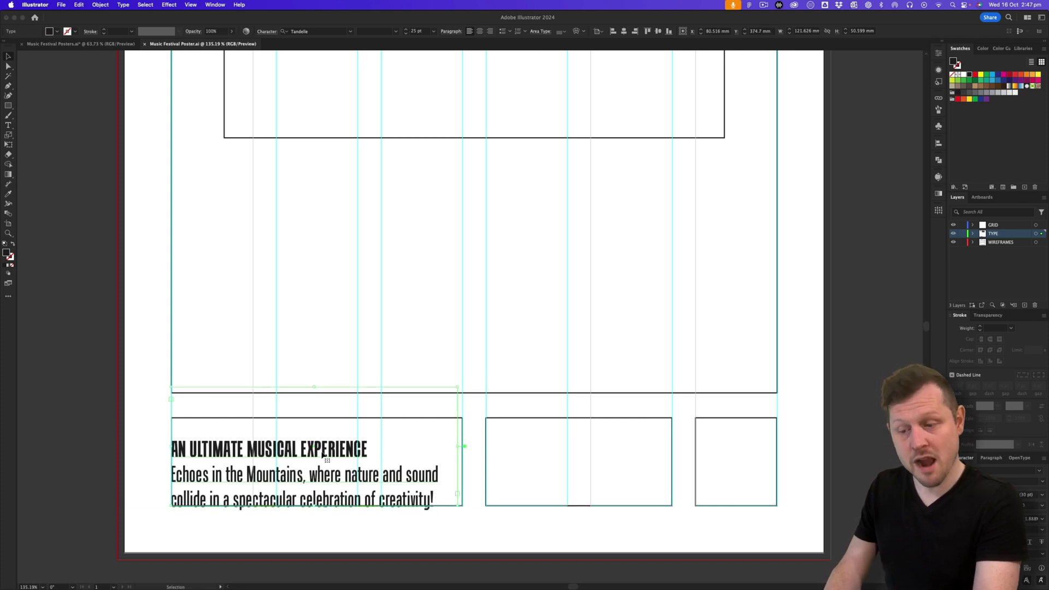
Examine the character settings of the paragraph's heading and body lines, including weight, size and capitalization.
click(295, 453)
drag(295, 453, 444, 377)
key(t)
drag(153, 318, 538, 311)
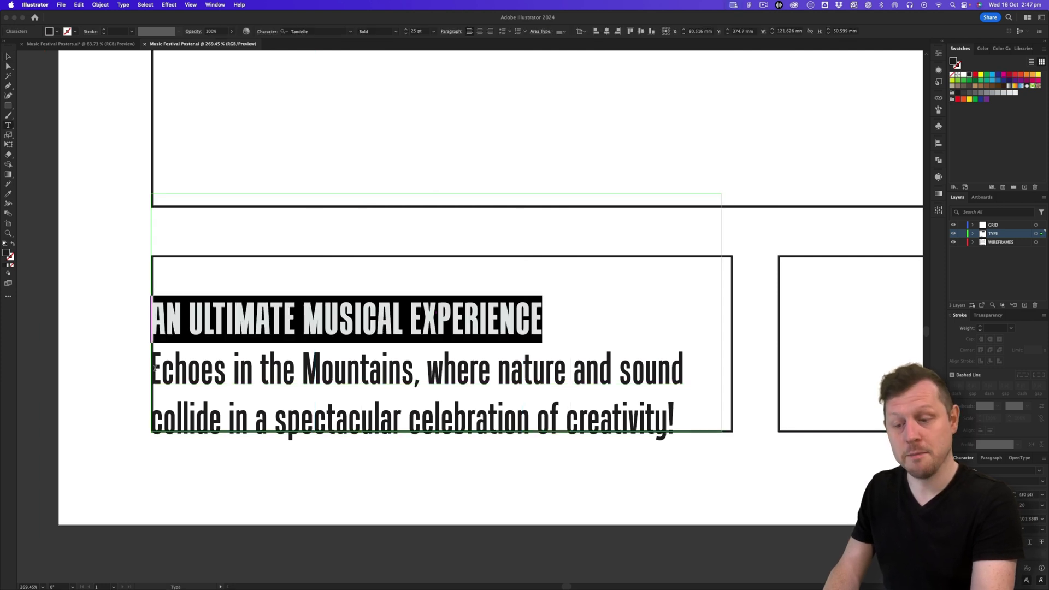
mouse_move(153, 371)
mouse_down()
mouse_move(681, 421)
mouse_move(152, 372)
mouse_up()
click(98, 140)
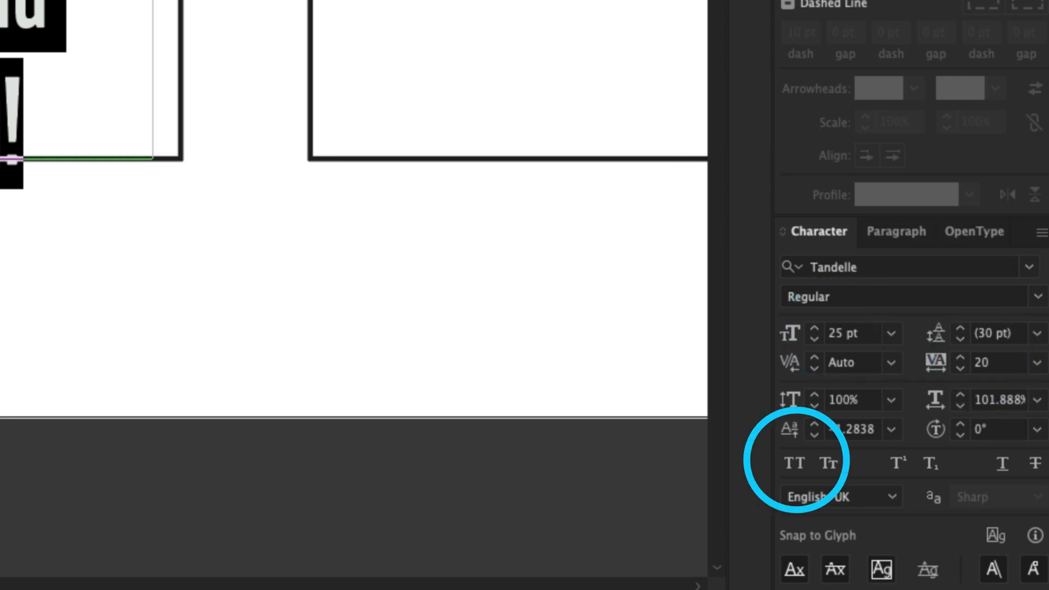
key(shift+Right)
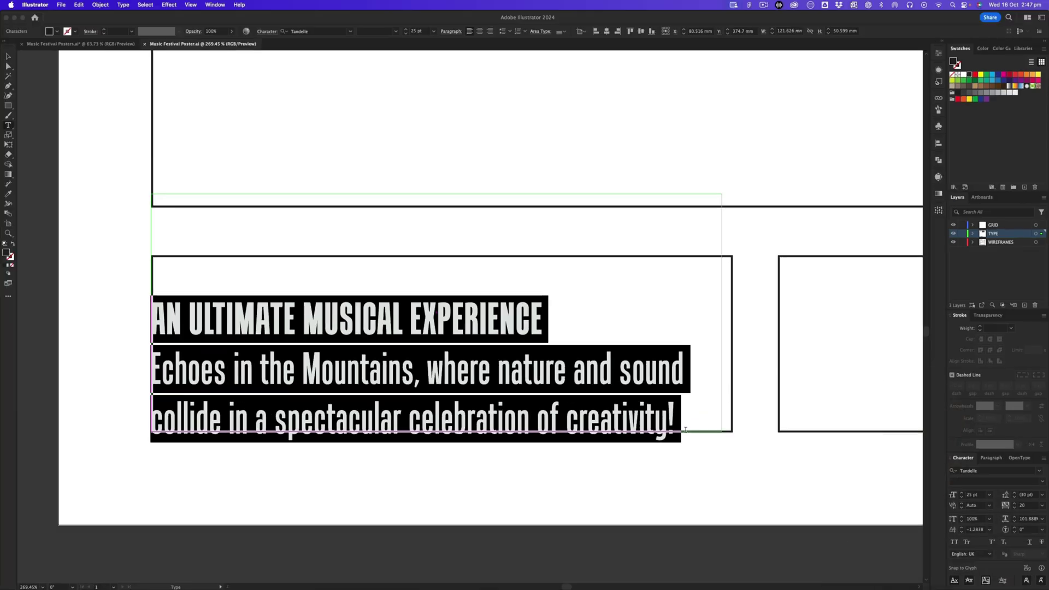
key(Escape)
click(545, 497)
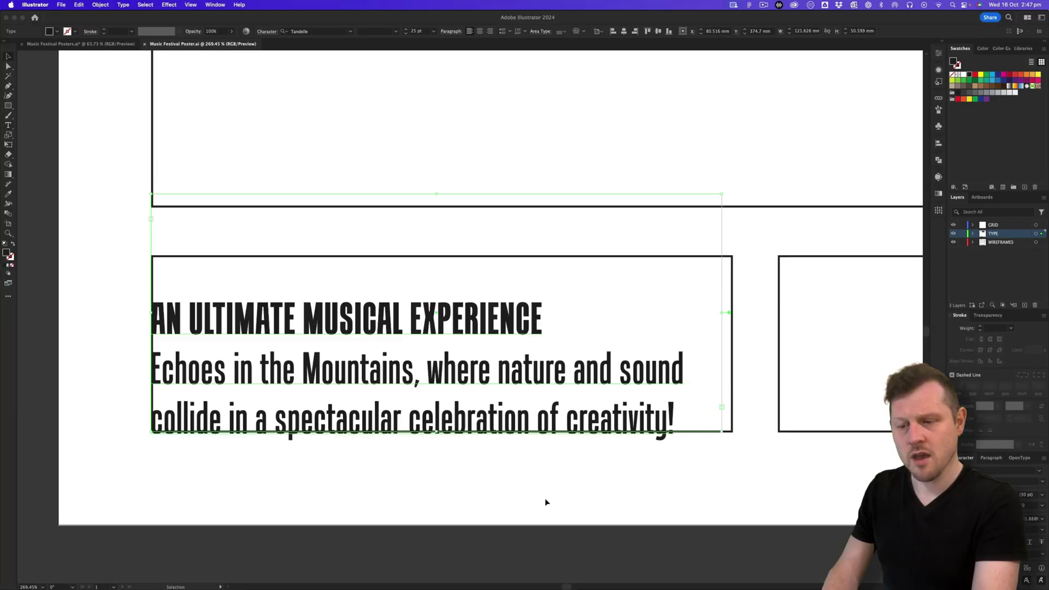
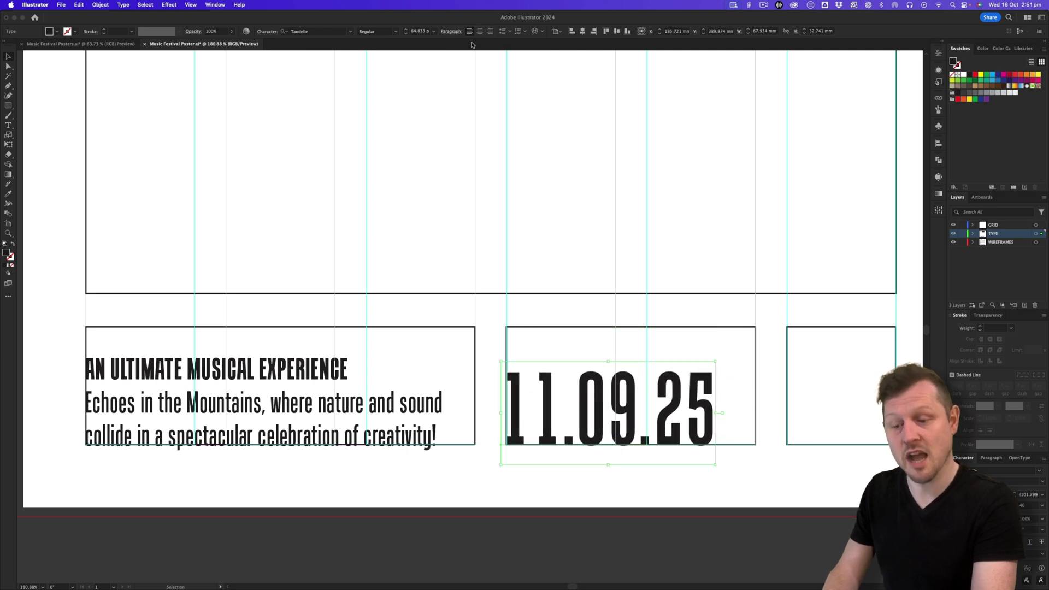
Add a horizontal guide above the paragraph heading and enlarge the date 11.09.25 to about 102 pt, filling the two-column box's width.
key(super+r)
drag(456, 54, 483, 357)
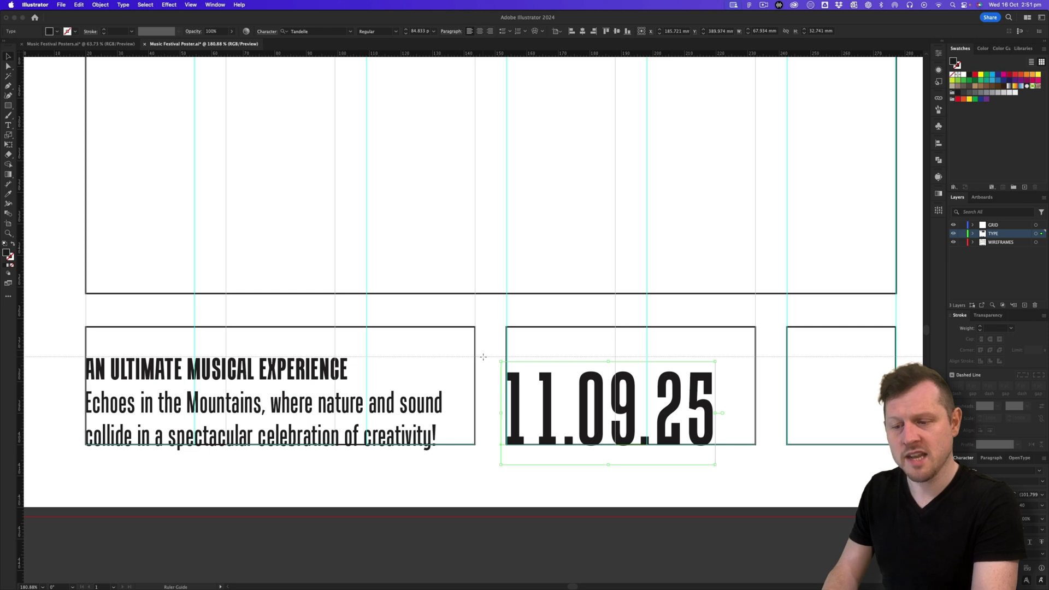
drag(551, 392, 553, 377)
drag(715, 448, 755, 468)
drag(702, 403, 703, 404)
drag(755, 468, 753, 468)
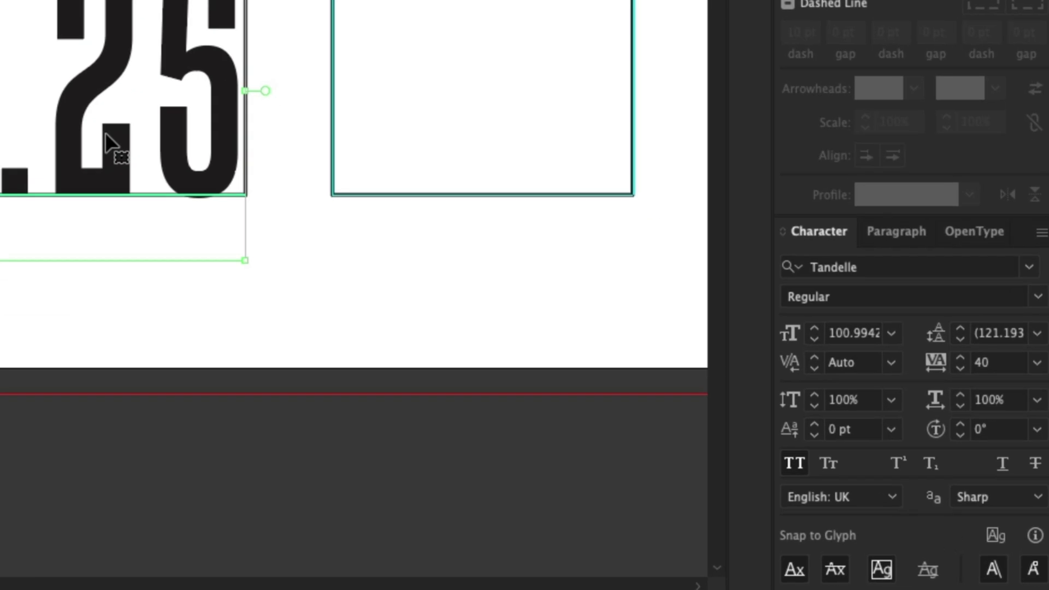
drag(106, 134, 106, 134)
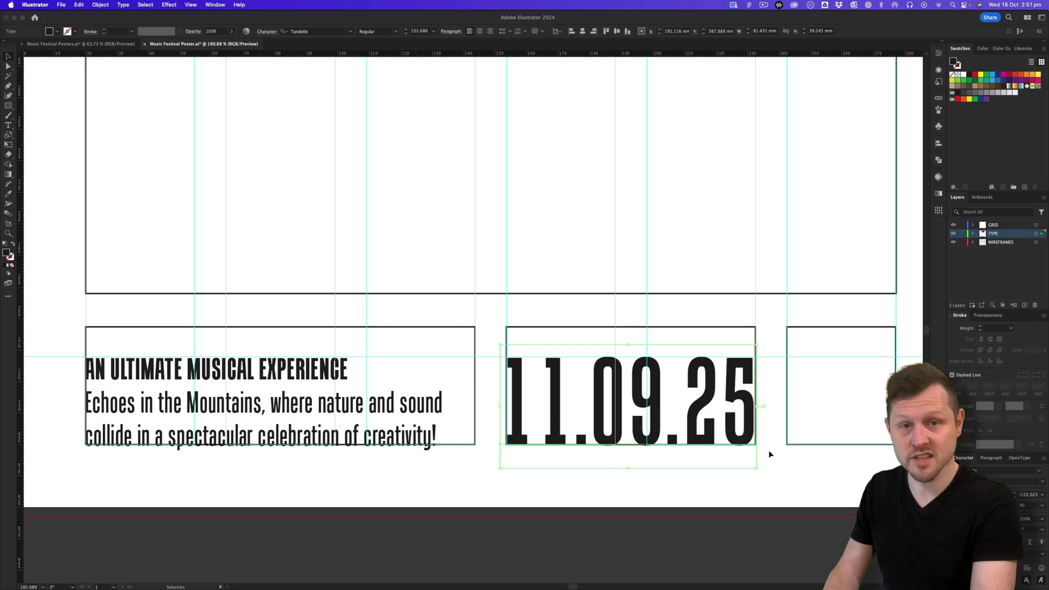
click(771, 457)
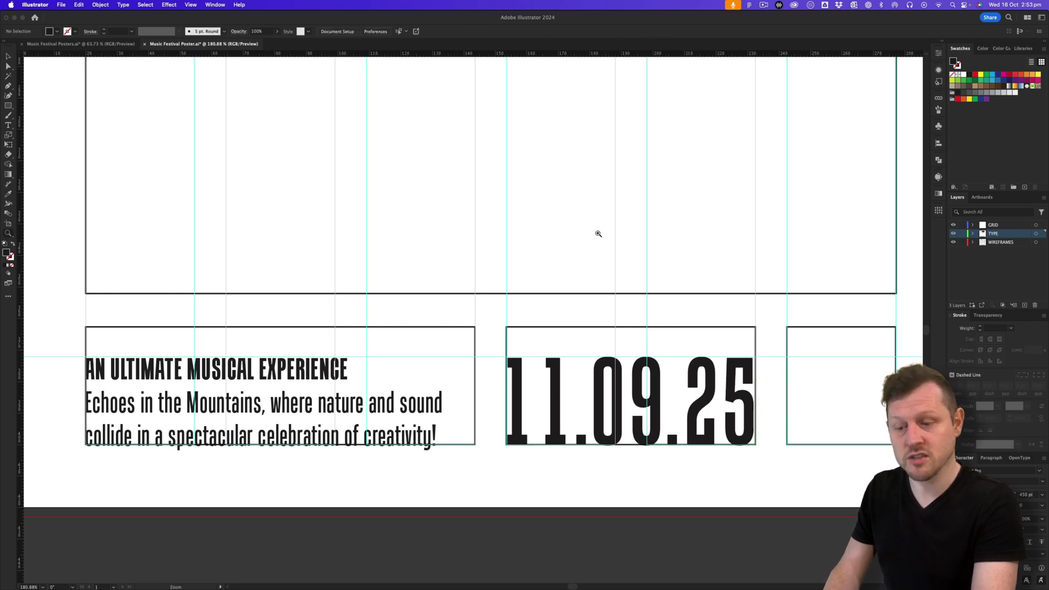
Check the whole type layout with the WIREFRAMES layer hidden and the guides toggled off and on, and restore both.
scroll(599, 234, down, 5)
drag(548, 358, 513, 439)
key(super+semicolon)
click(953, 242)
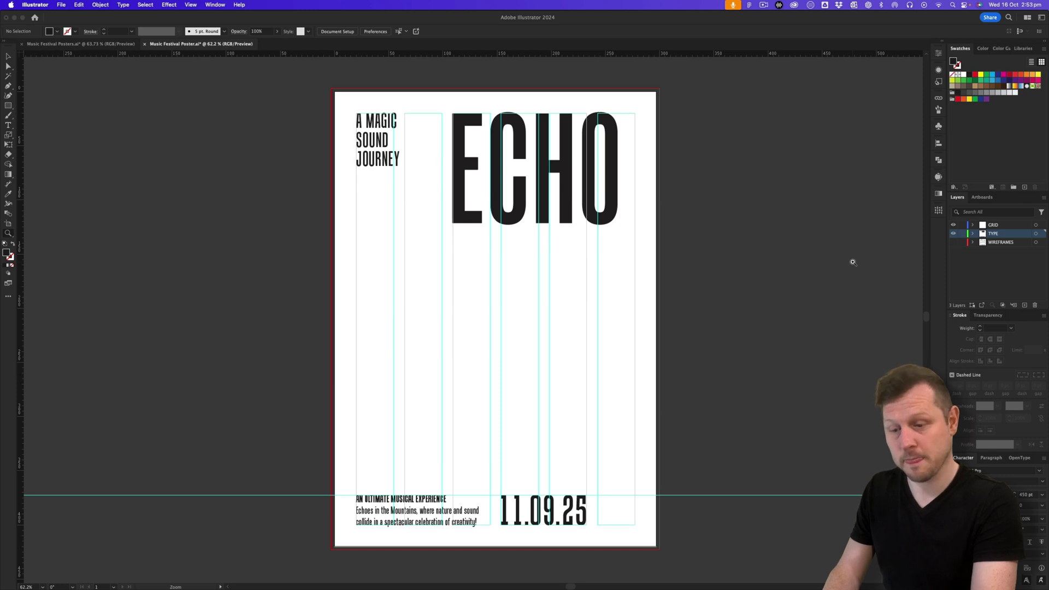
key(super+semicolon)
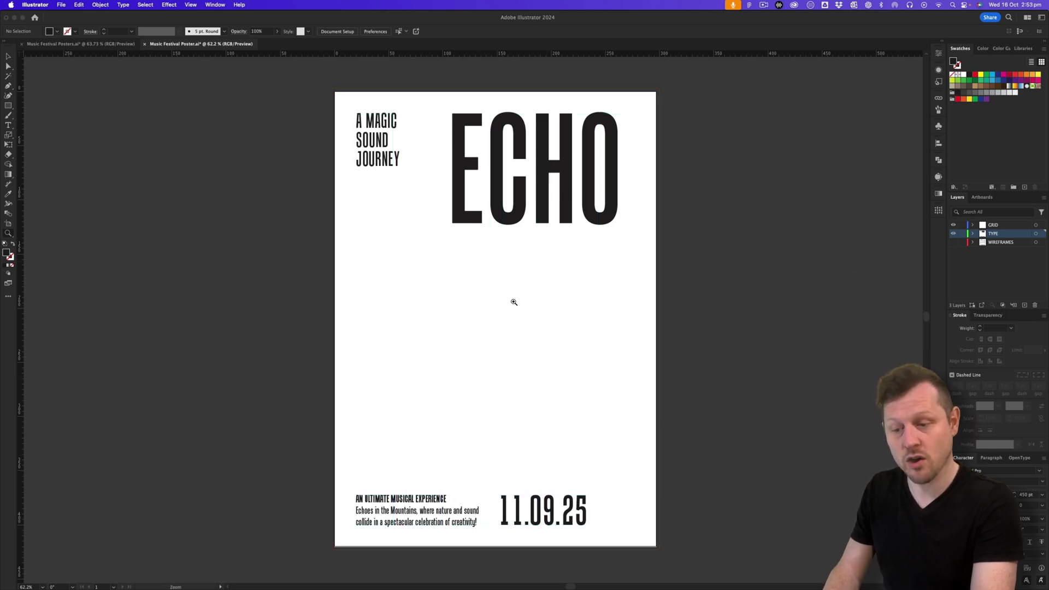
key(super+semicolon)
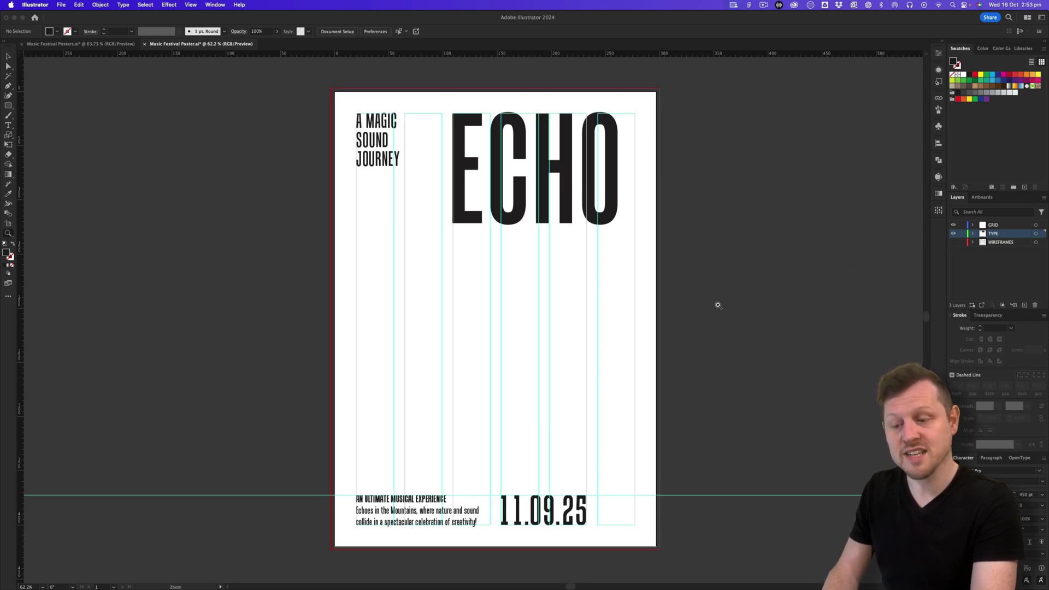
click(954, 242)
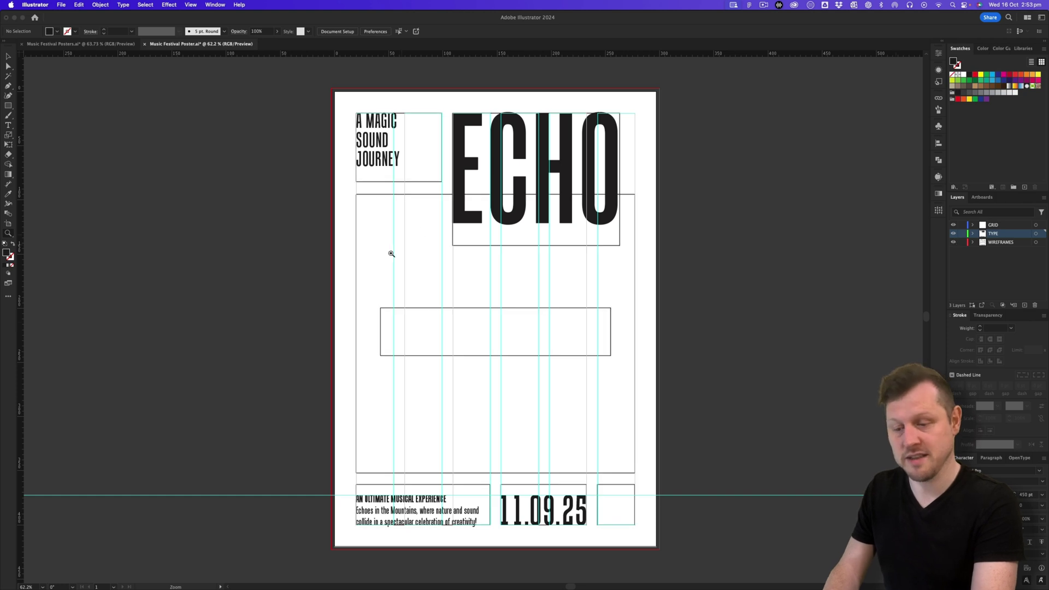
Copy the title Vibes in the Mountains from the slide and position it as two-line, centered 115 pt text over the middle box.
click(507, 321)
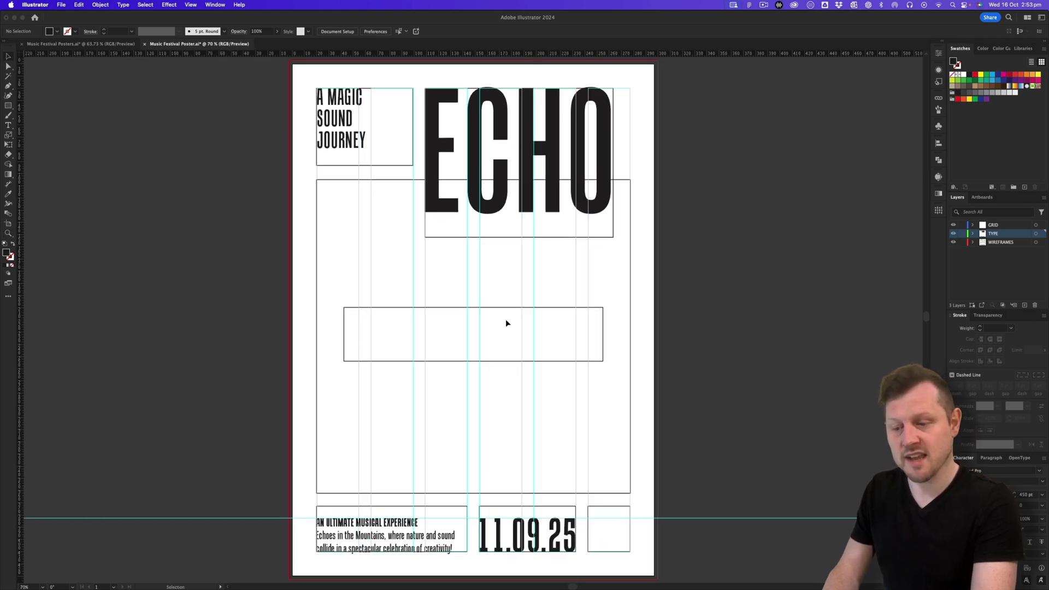
key(super+Tab)
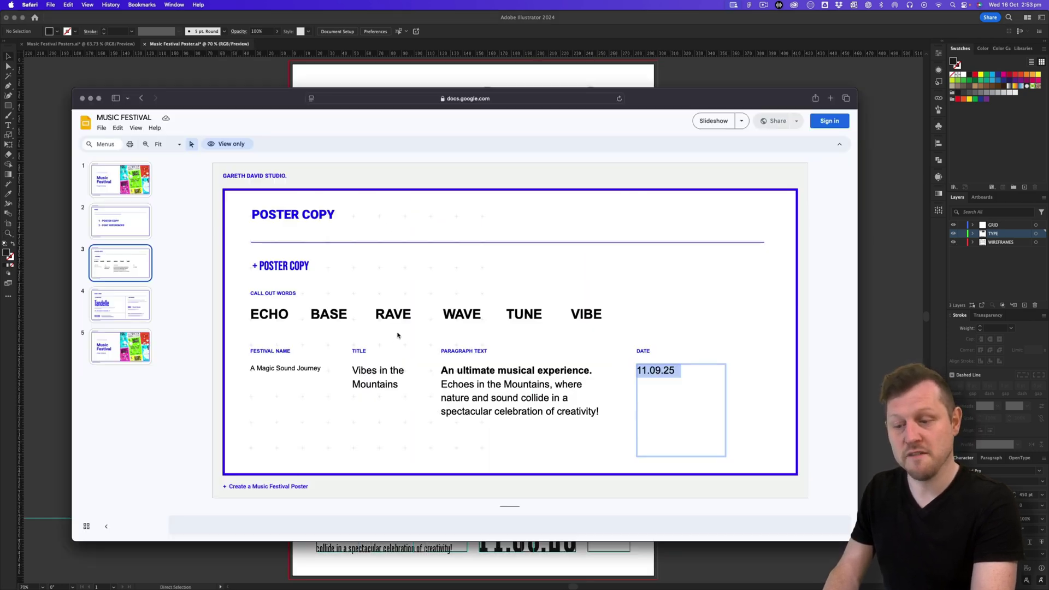
click(365, 371)
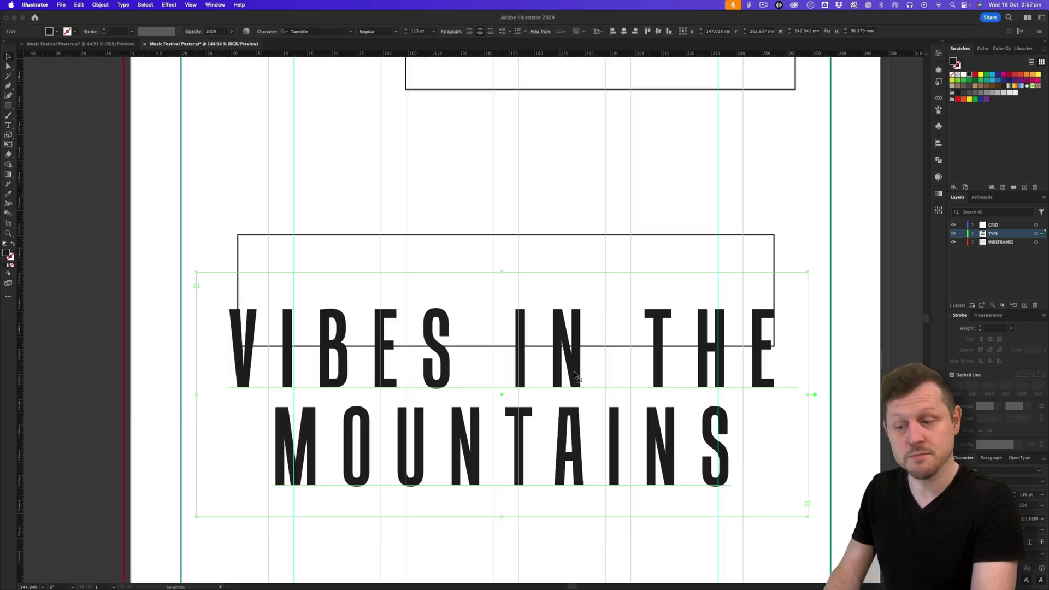
drag(575, 376, 579, 270)
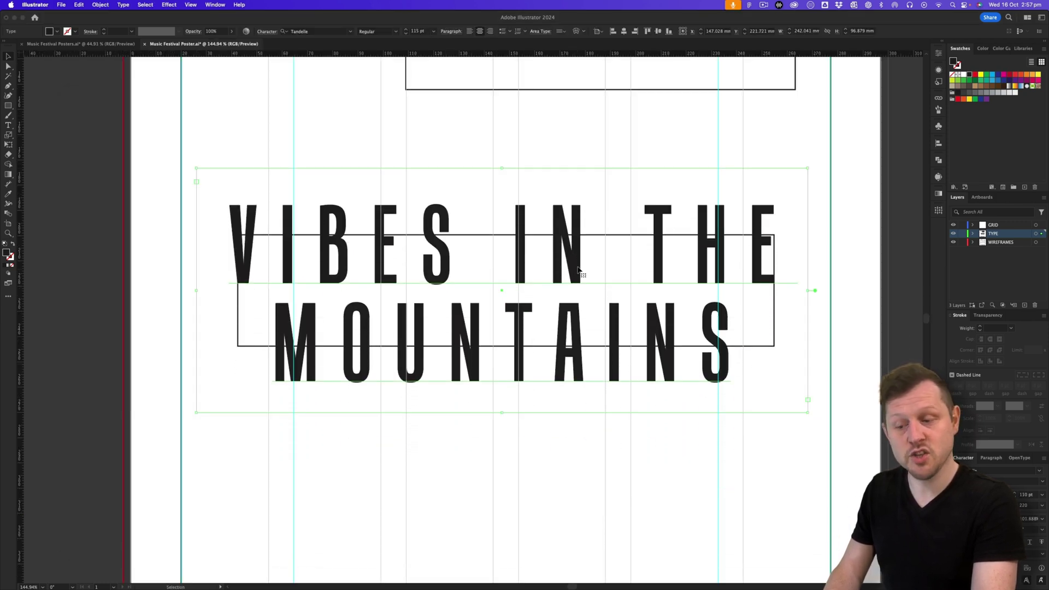
Examine the character settings and letter spacing of the Vibes in the Mountains title.
key(t)
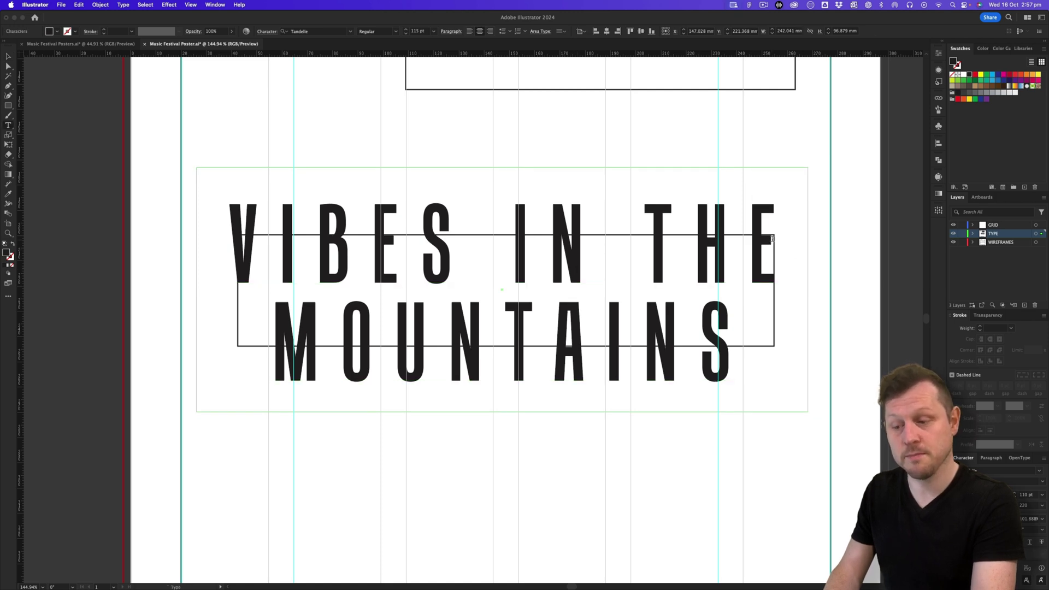
key(shift+Right)
key(shift+Left)
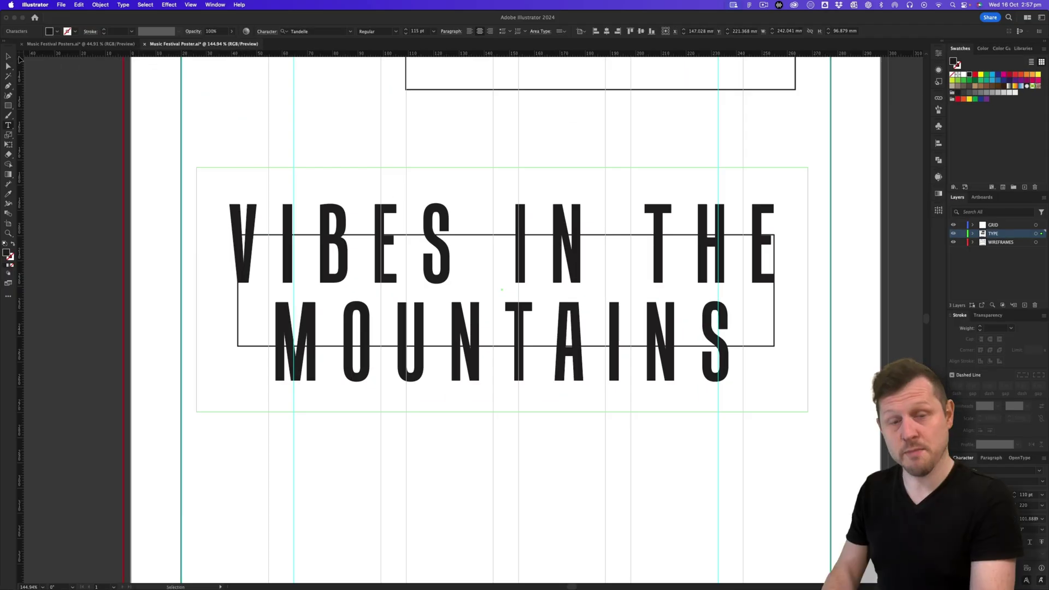
click(594, 249)
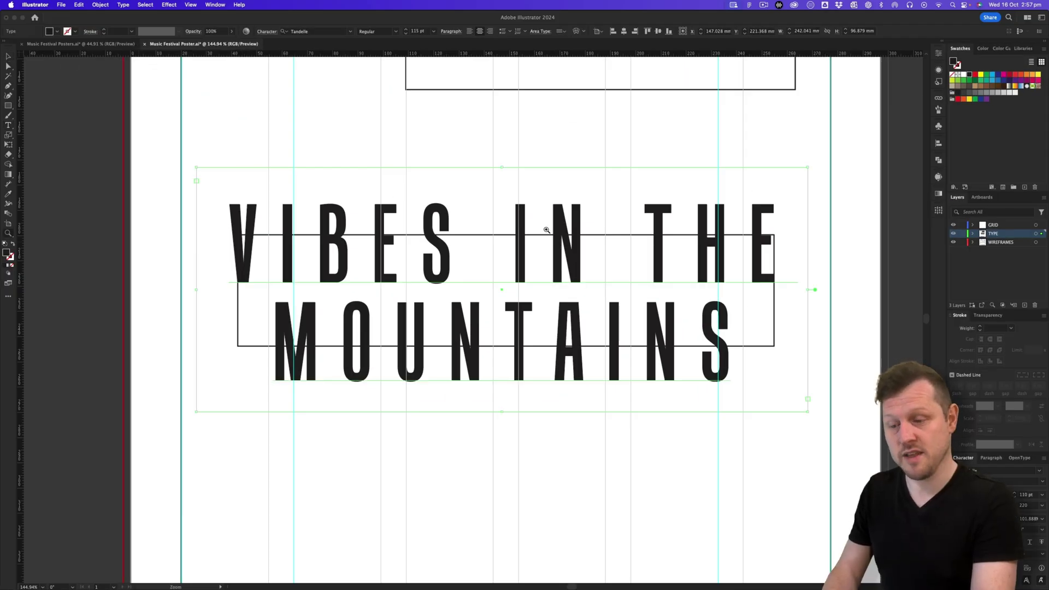
Check the title within the full poster layout and compare it with the finished designs in the Music Festival Posters file.
scroll(593, 250, down, 5)
drag(593, 249, 565, 332)
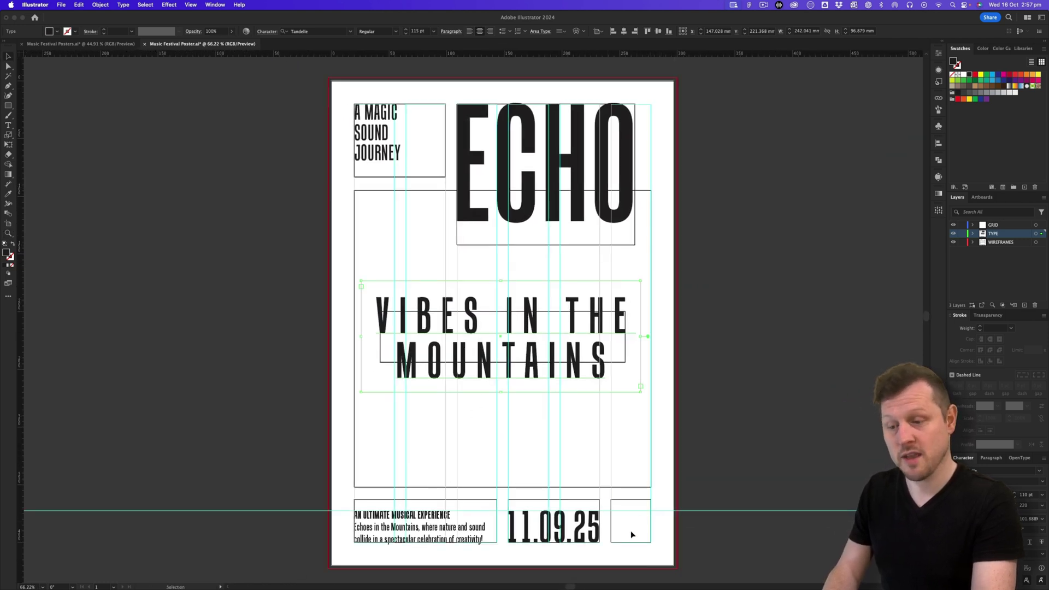
click(82, 43)
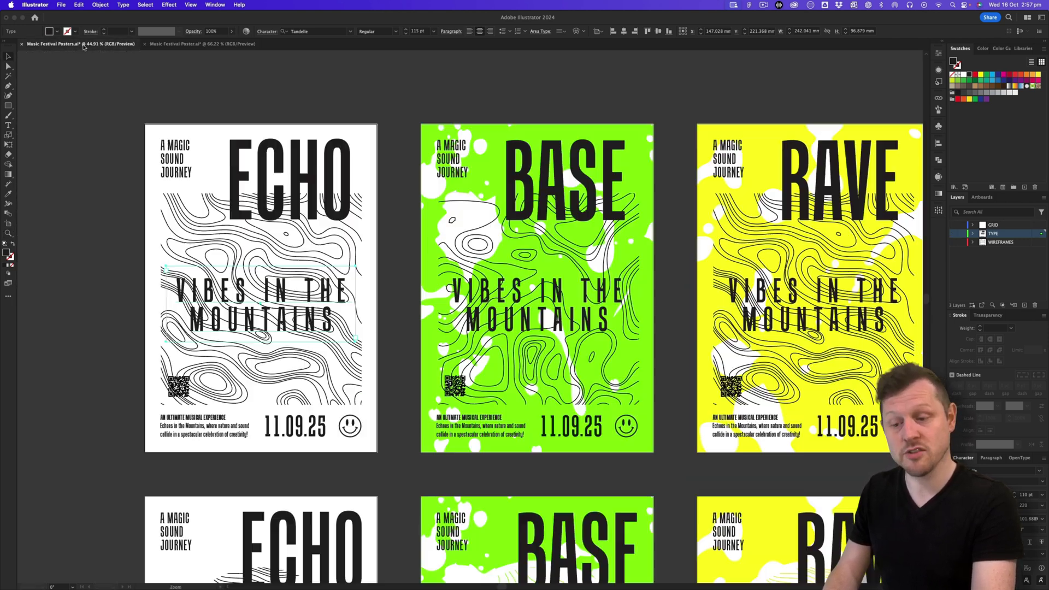
Examine the type and texture placement on the finished ECHO, BASE and RAVE posters up close.
scroll(208, 313, up, 5)
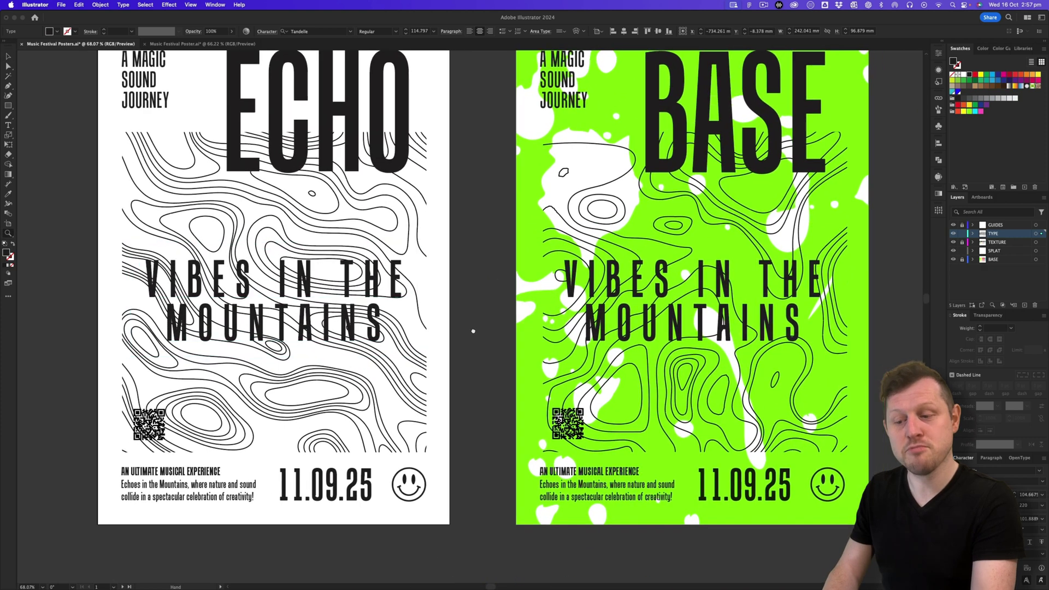
scroll(273, 339, right, 5)
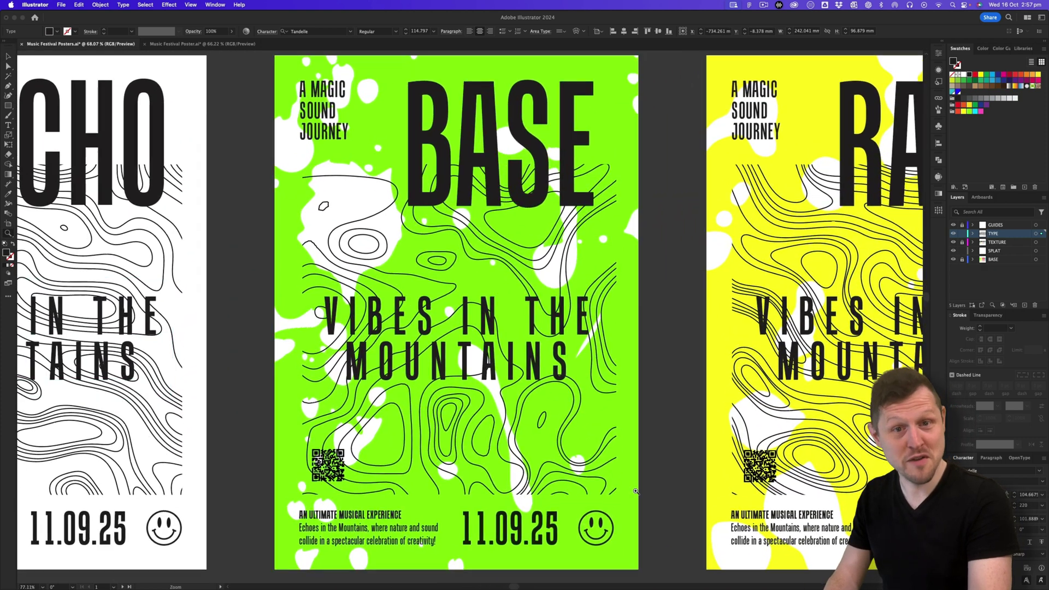
scroll(546, 519, up, 5)
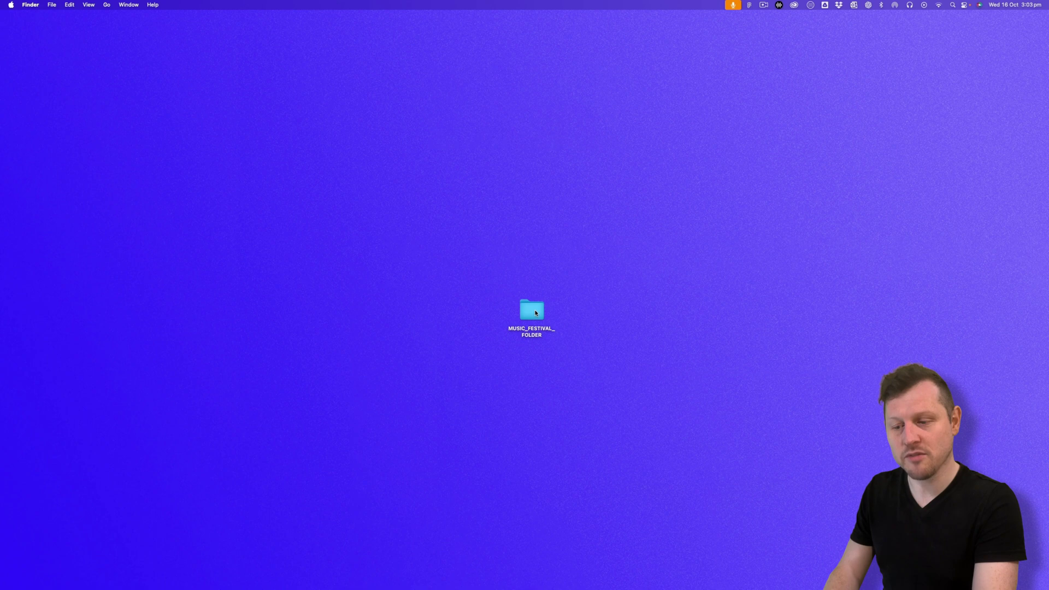
Open the HAPPY FACE.eps icon from the icons folder inside 2 - IMAGES of MUSIC_FESTIVAL_FOLDER in Illustrator.
click(536, 312)
double_click(536, 315)
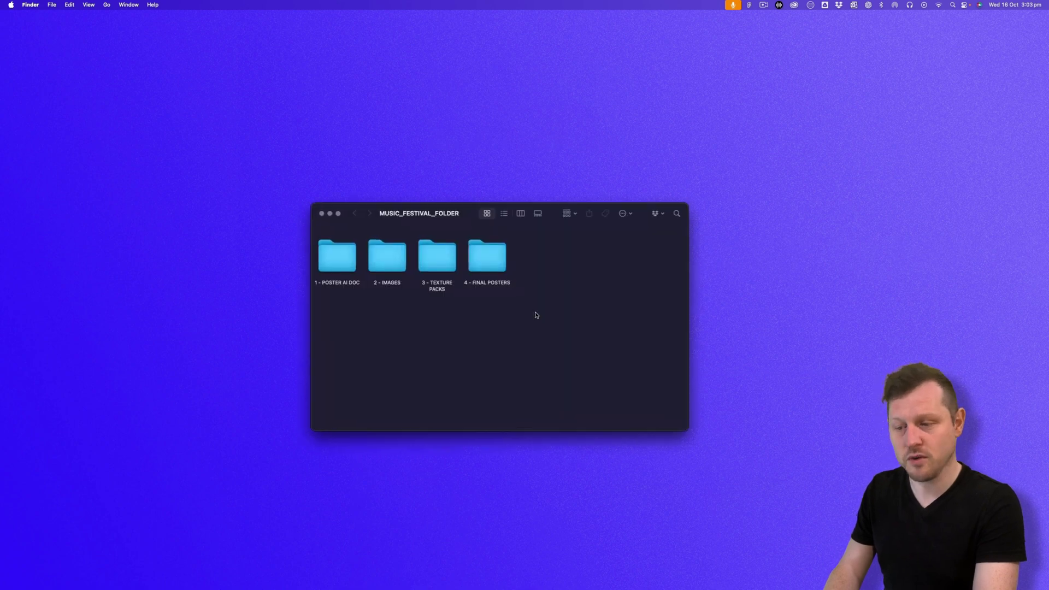
double_click(396, 266)
double_click(350, 258)
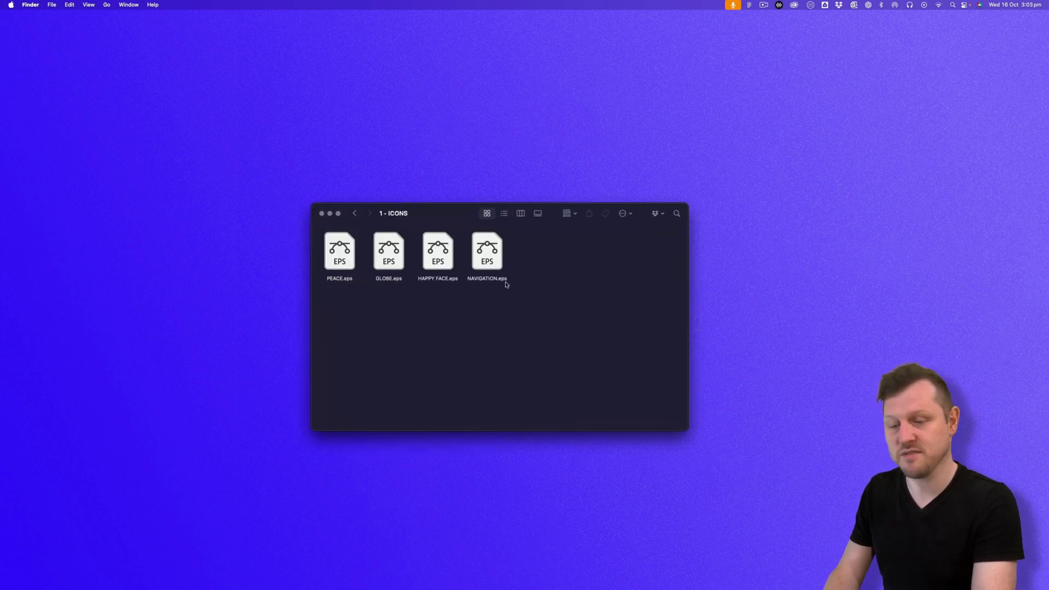
click(445, 254)
right_click(441, 247)
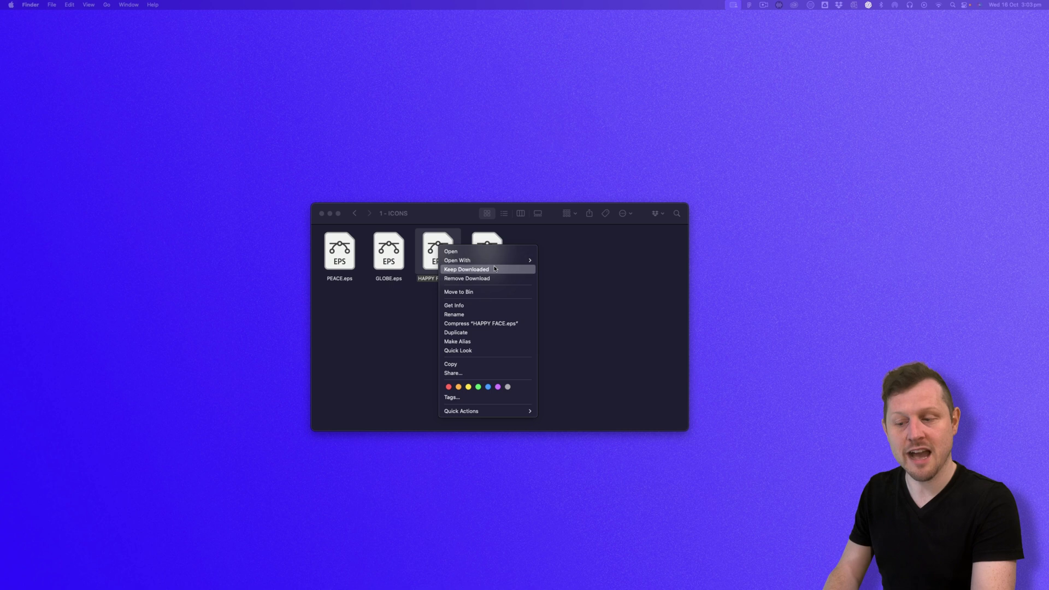
mouse_move(495, 264)
click(577, 274)
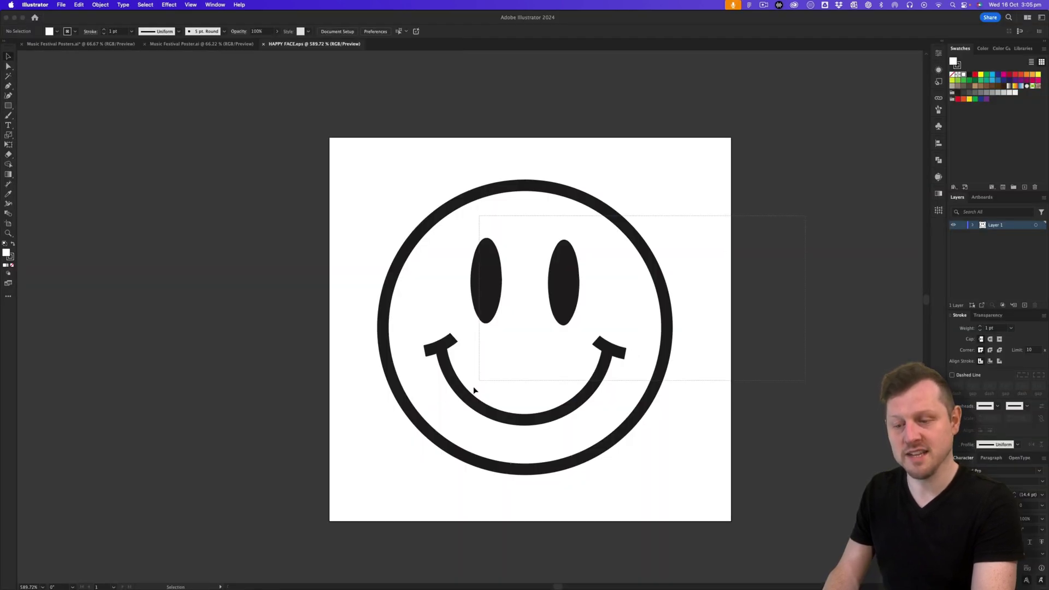
Copy the happy face artwork into the Music Festival Poster document and place it over the empty box beside the date.
drag(468, 386, 398, 434)
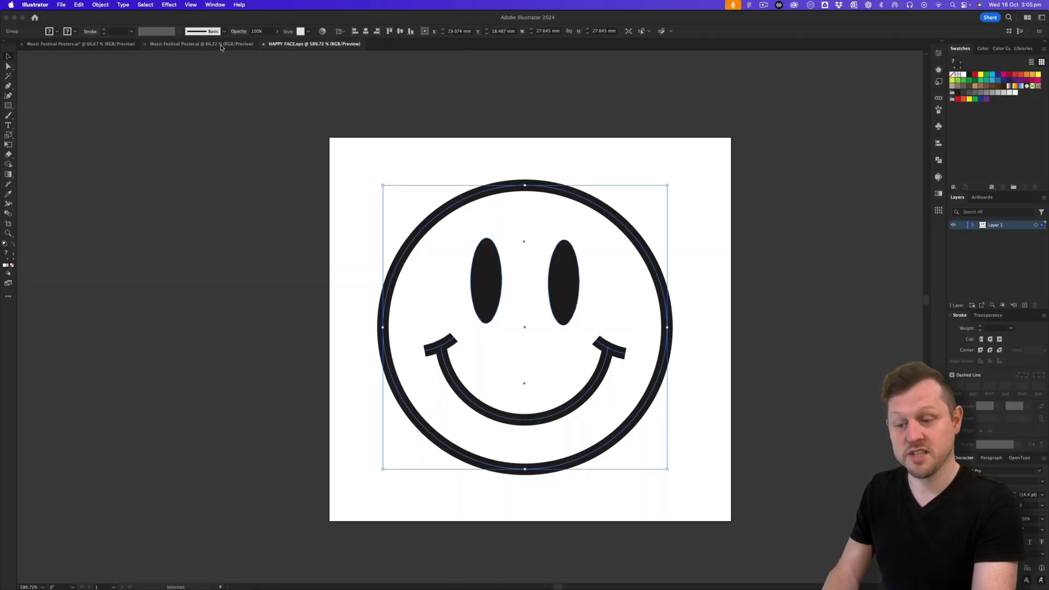
click(202, 43)
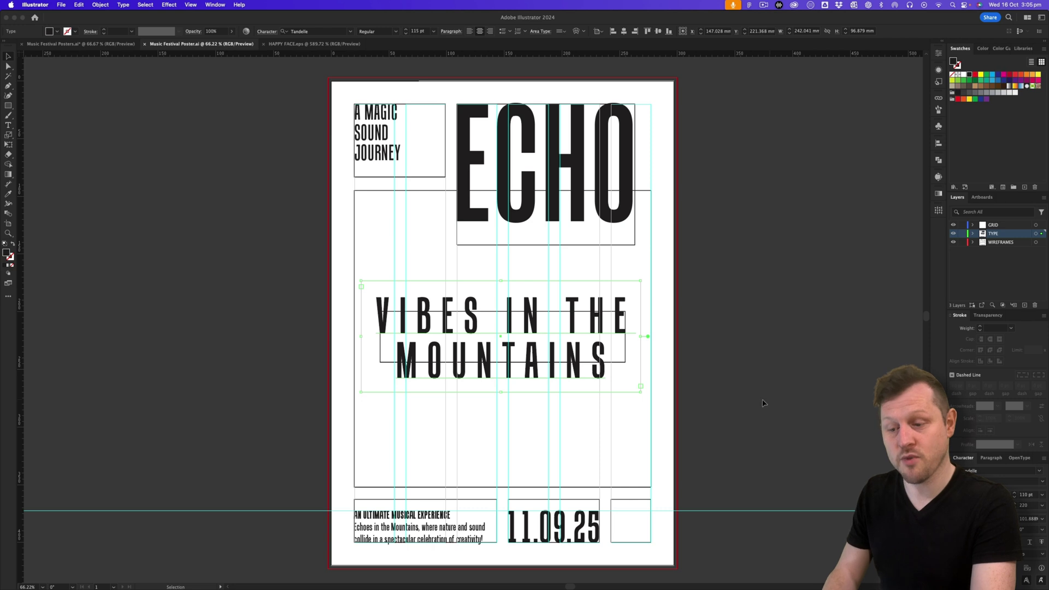
key(super+v)
drag(491, 326, 655, 532)
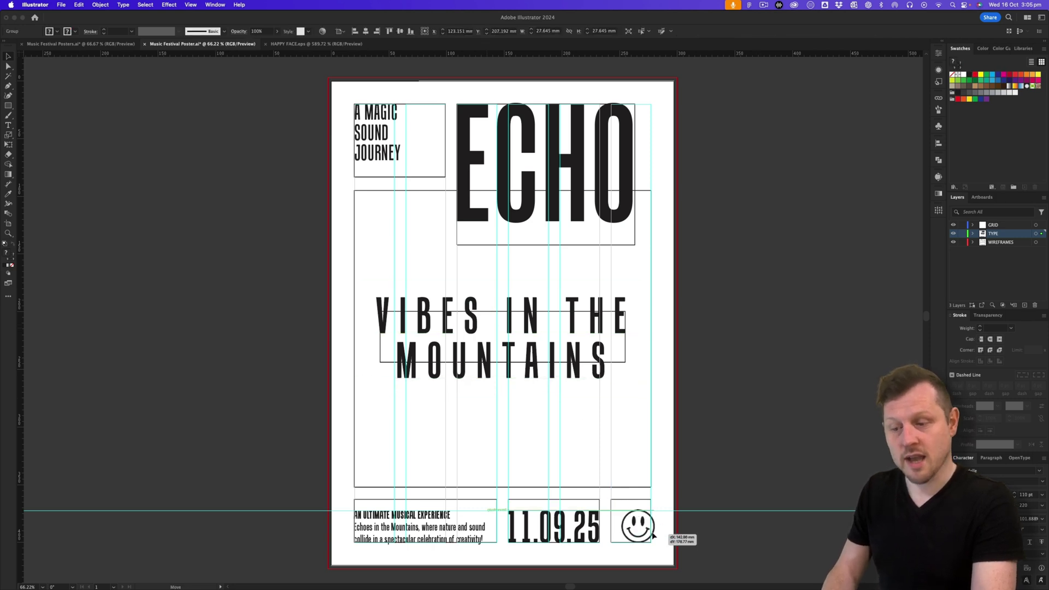
Fine-tune the happy face's position so it sits in the lower-right corner of its wireframe box.
scroll(655, 532, up, 6)
key(shift+Left)
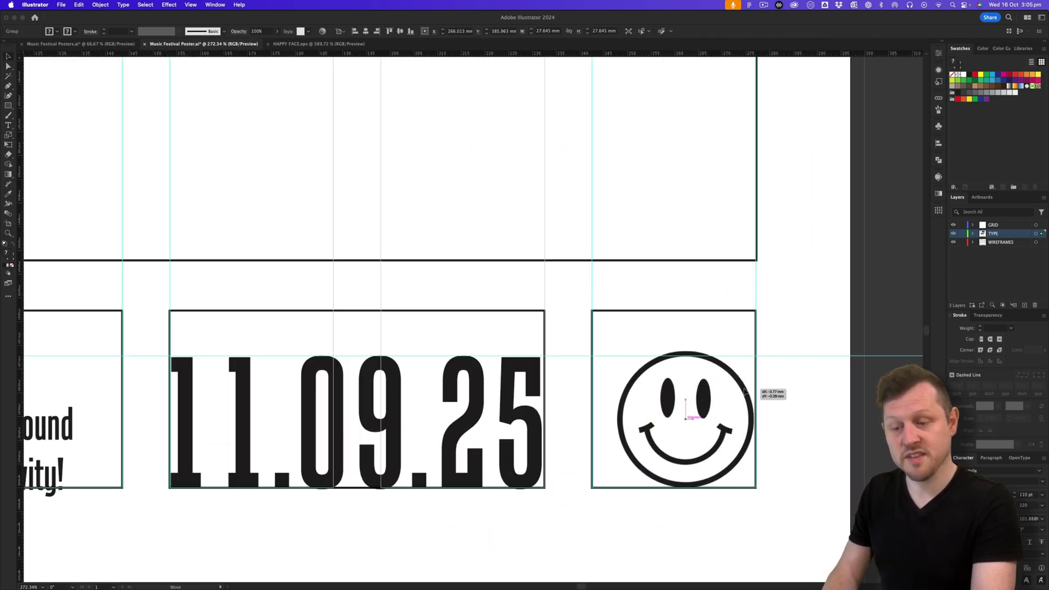
mouse_move(622, 356)
mouse_down()
mouse_move(613, 351)
mouse_move(623, 358)
mouse_up()
click(780, 317)
scroll(597, 356, down, 6)
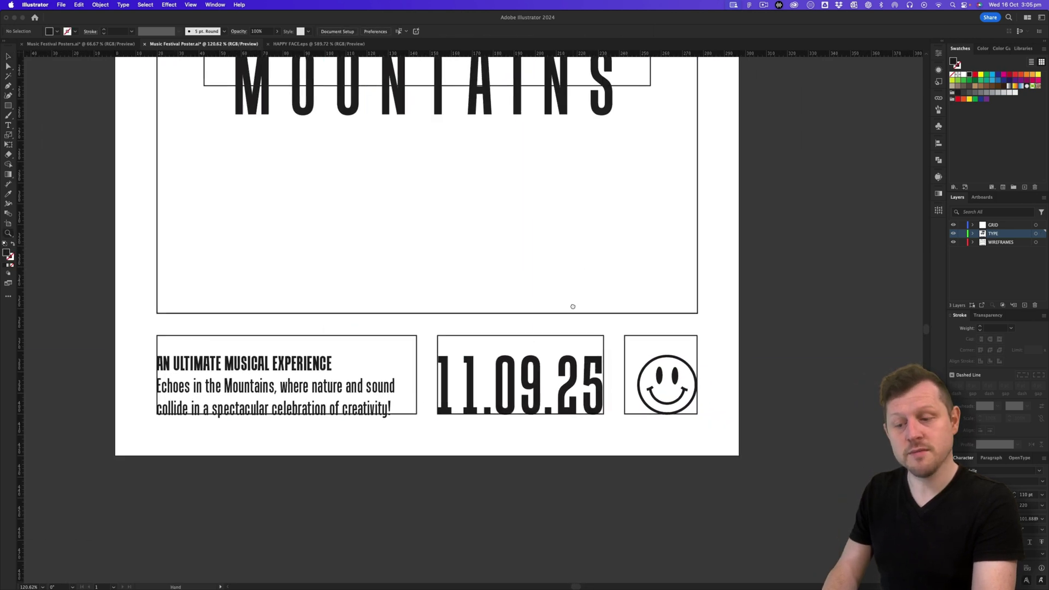
Check the poster layout without guides and with the WIREFRAMES layer hidden, and show the wireframes again.
key(super+semicolon)
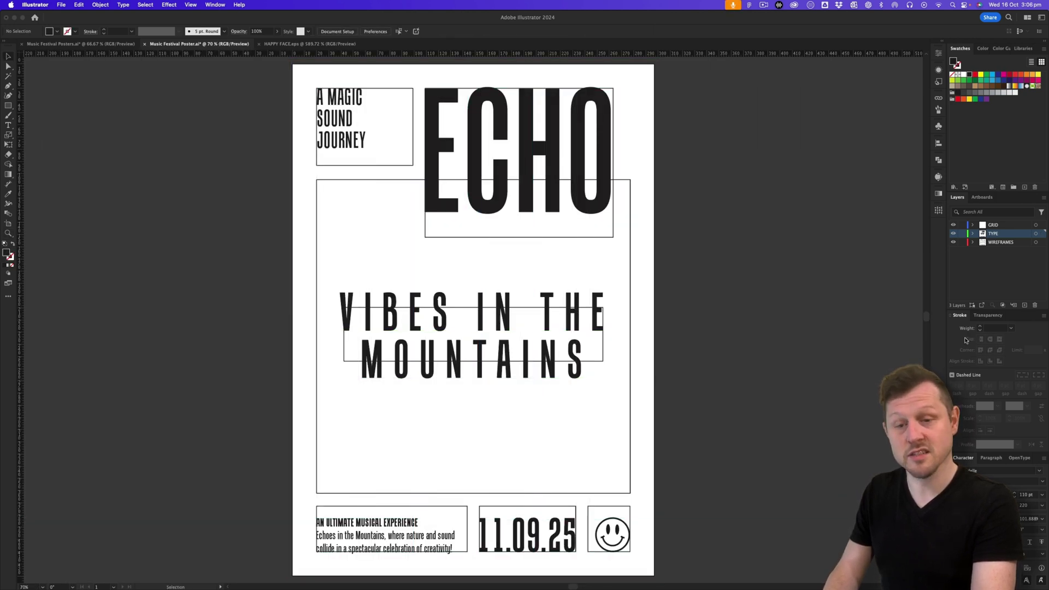
click(954, 243)
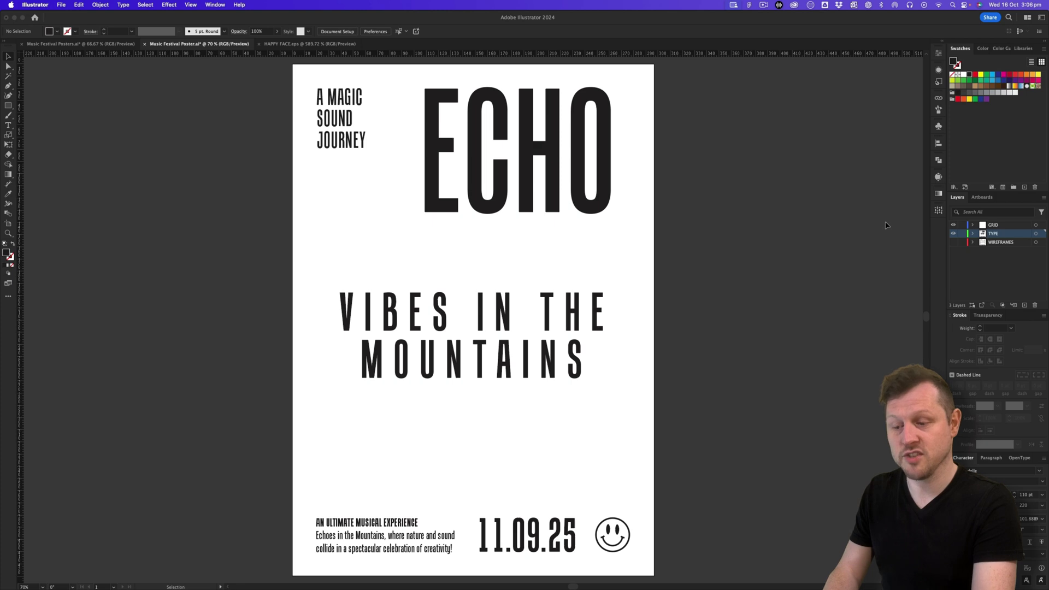
click(954, 242)
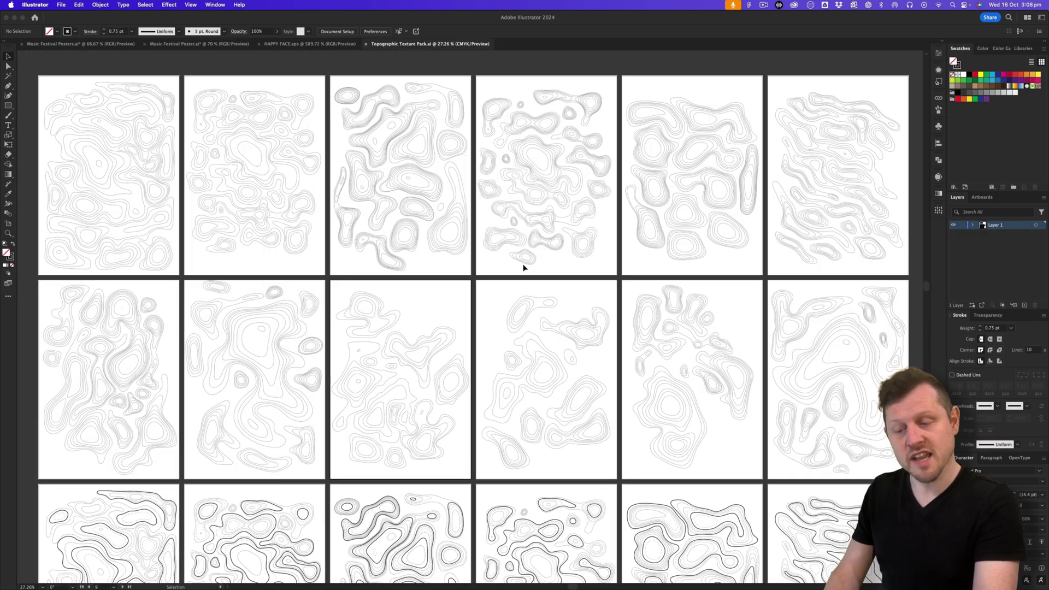
Examine the line patterns on the artboards of the Topographic Texture Pack file.
drag(111, 166, 305, 271)
scroll(306, 271, right, 10)
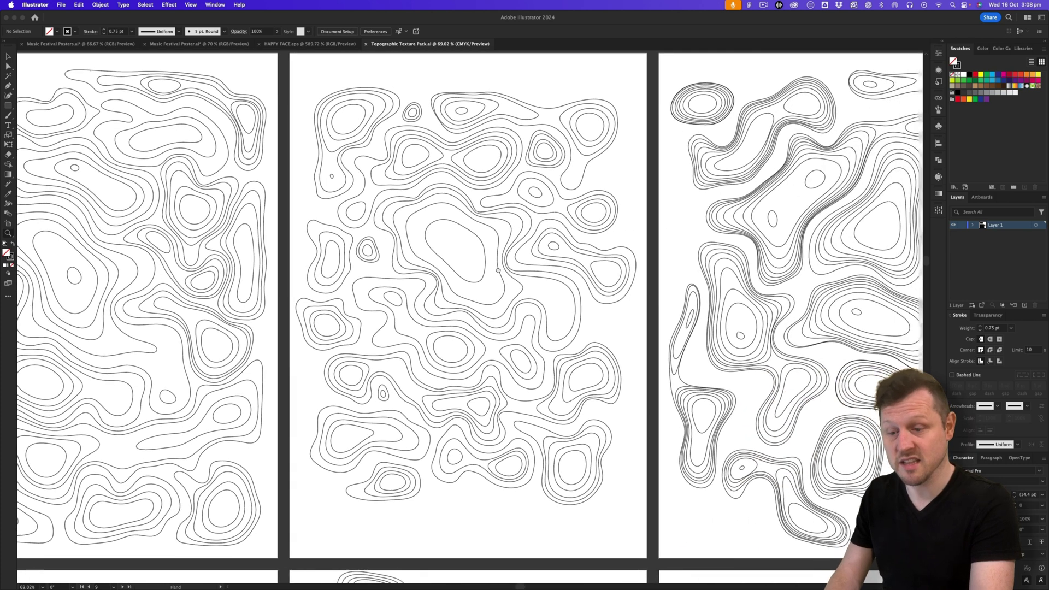
scroll(664, 266, right, 9)
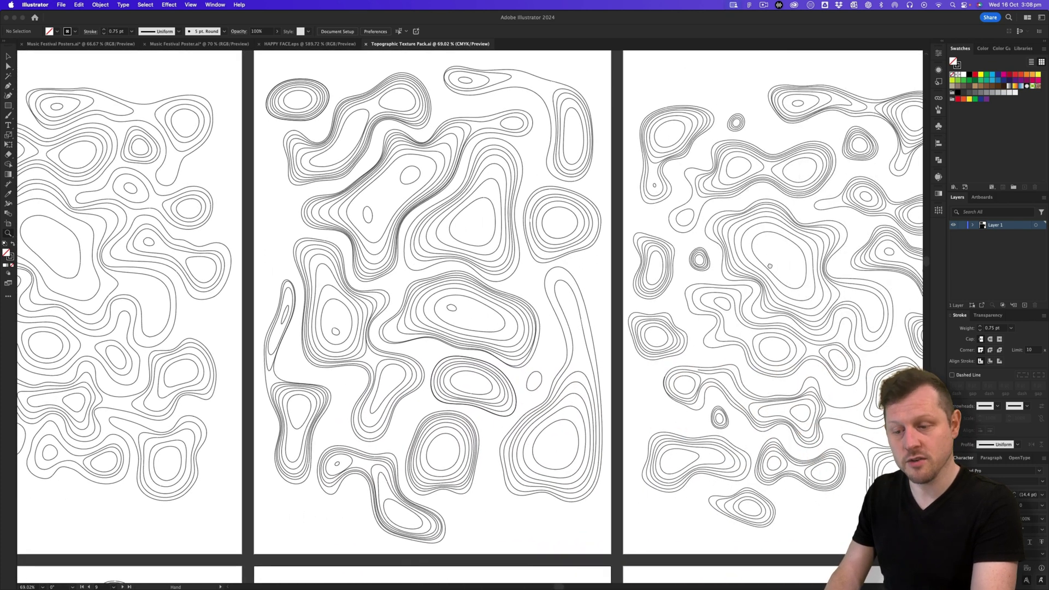
scroll(730, 267, left, 13)
scroll(813, 261, right, 4)
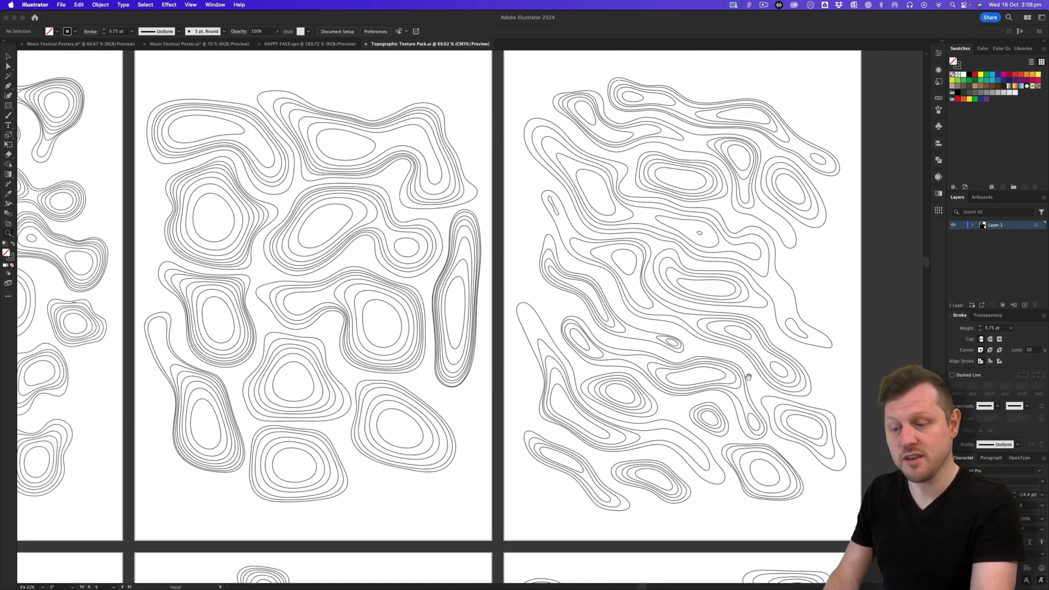
scroll(792, 328, down, 12)
scroll(776, 392, down, 5)
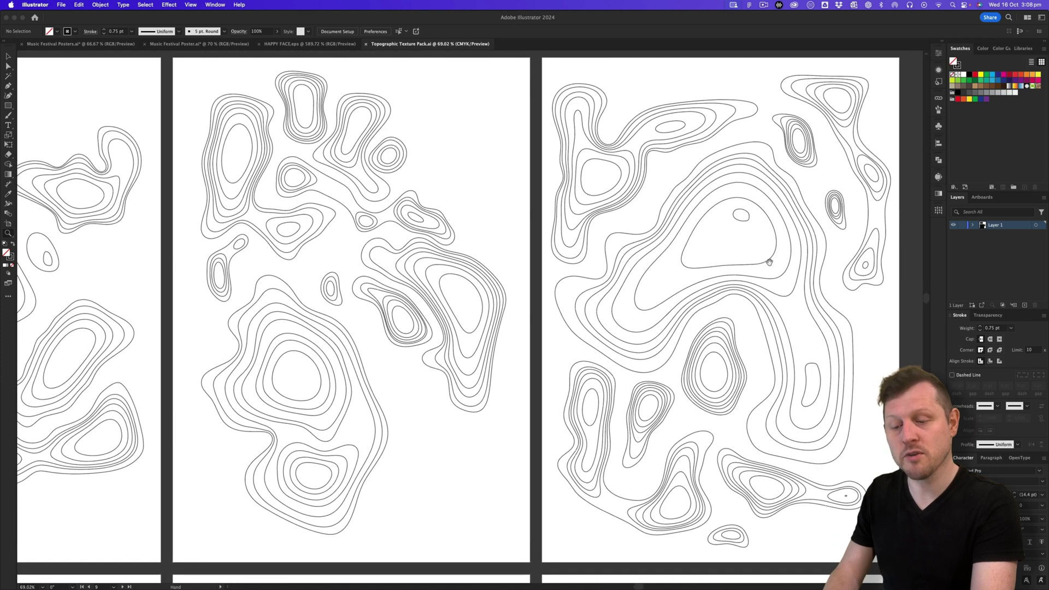
scroll(710, 328, left, 12)
scroll(696, 300, down, 10)
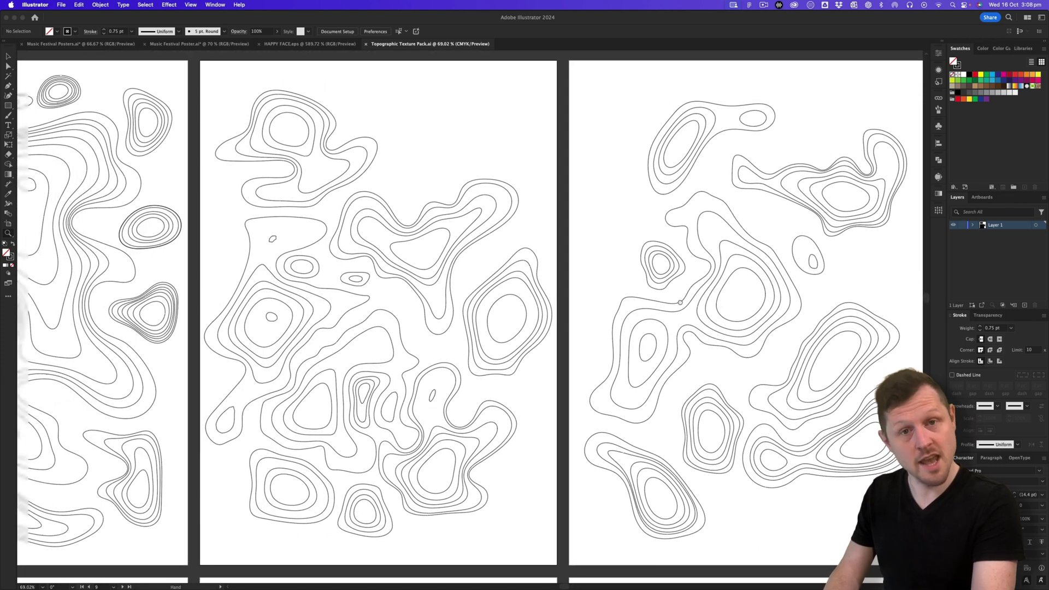
scroll(696, 300, left, 3)
scroll(528, 292, left, 5)
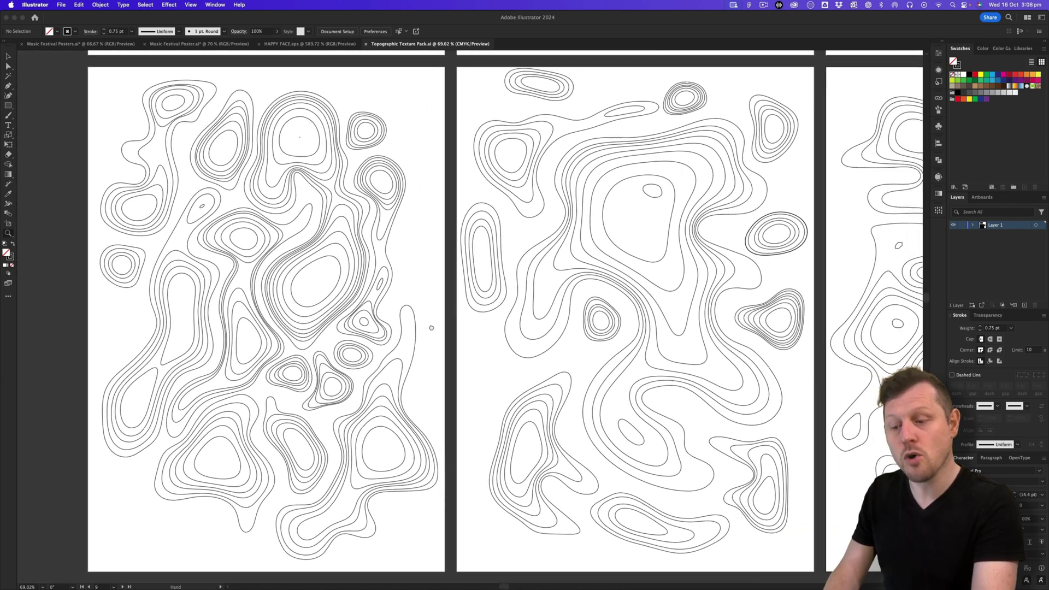
key(z)
scroll(528, 292, down, 10)
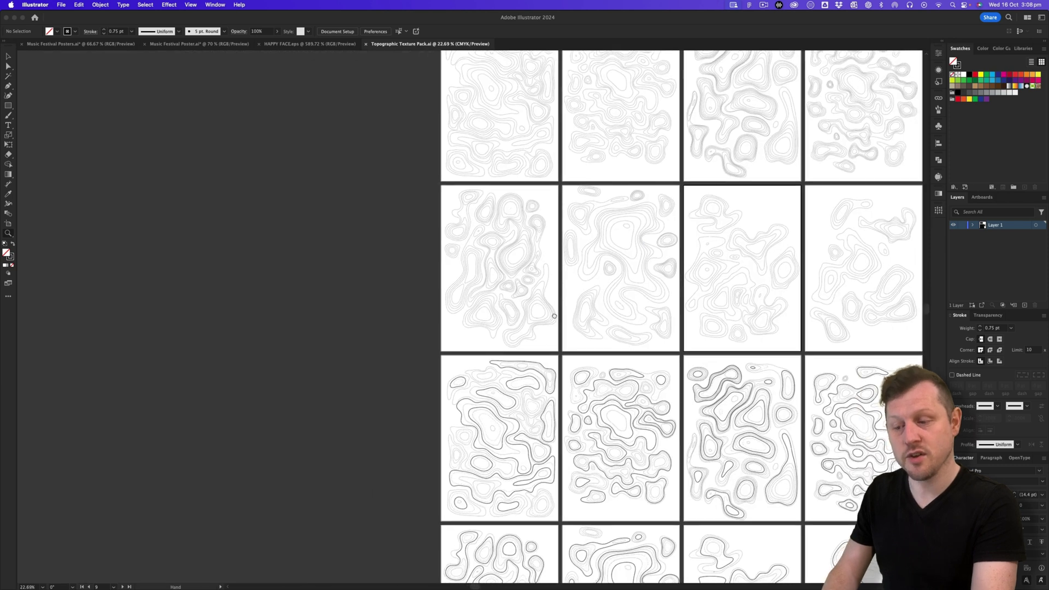
scroll(505, 361, down, 2)
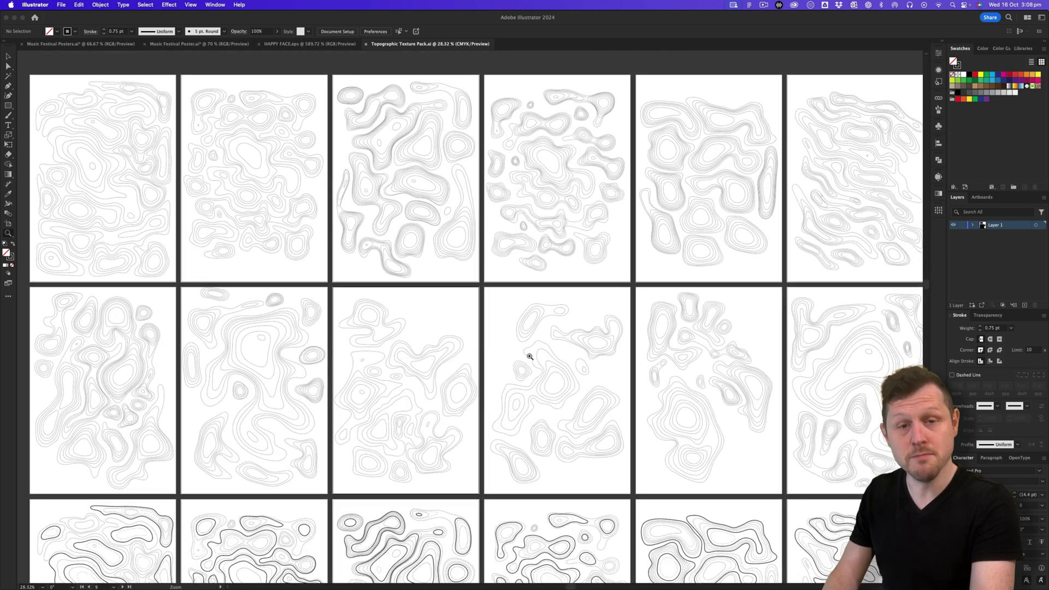
scroll(527, 356, up, 2)
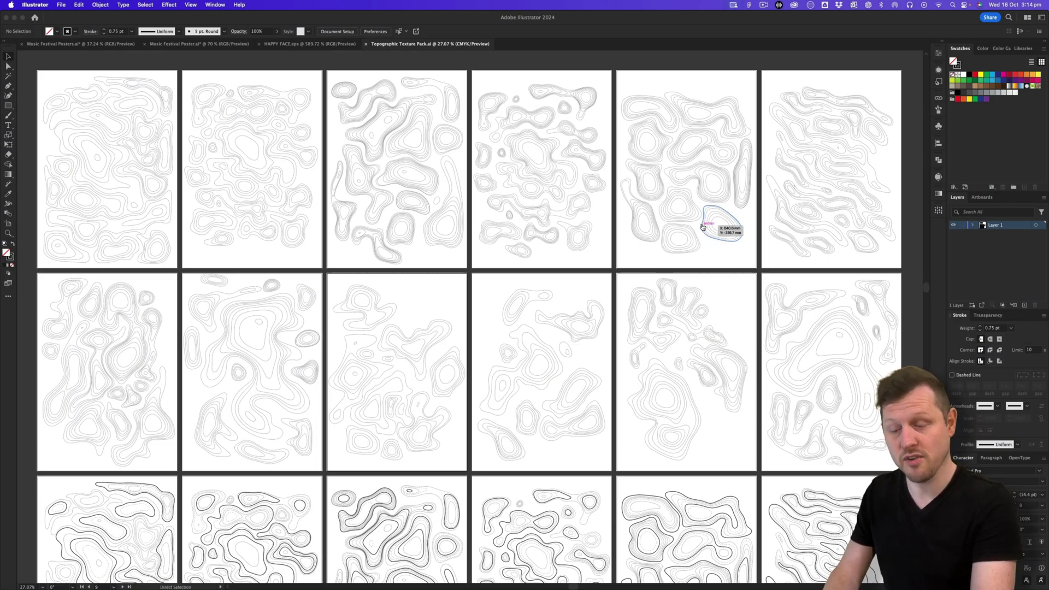
Locate Topographic Texture Pack.ai in the TOPOGRAPHIC folder inside 3 - TEXTURE PACKS of MUSIC_FESTIVAL_FOLDER.
key(super+Tab)
double_click(435, 263)
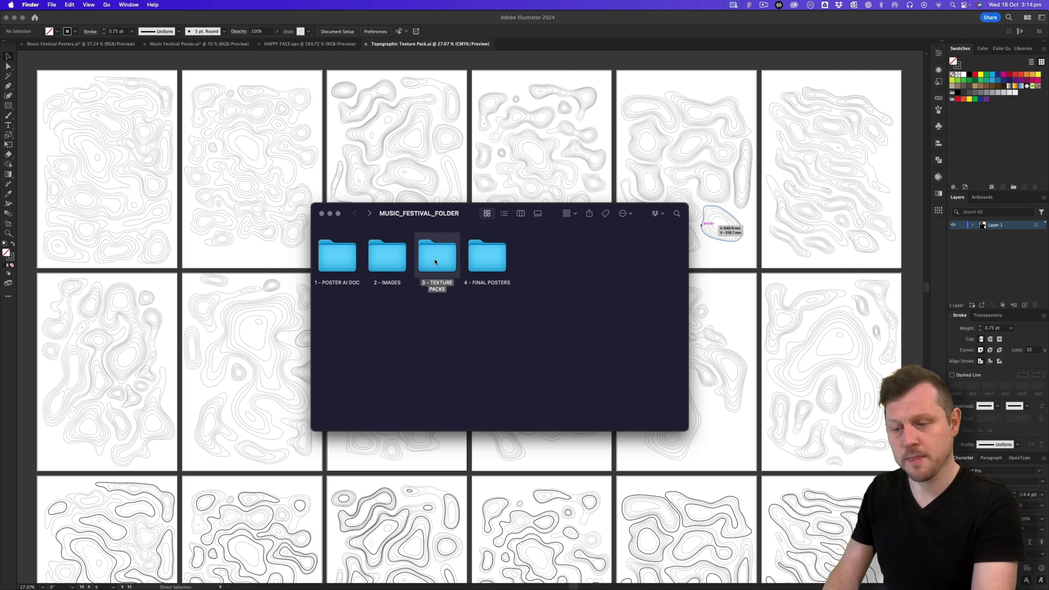
click(387, 248)
double_click(387, 249)
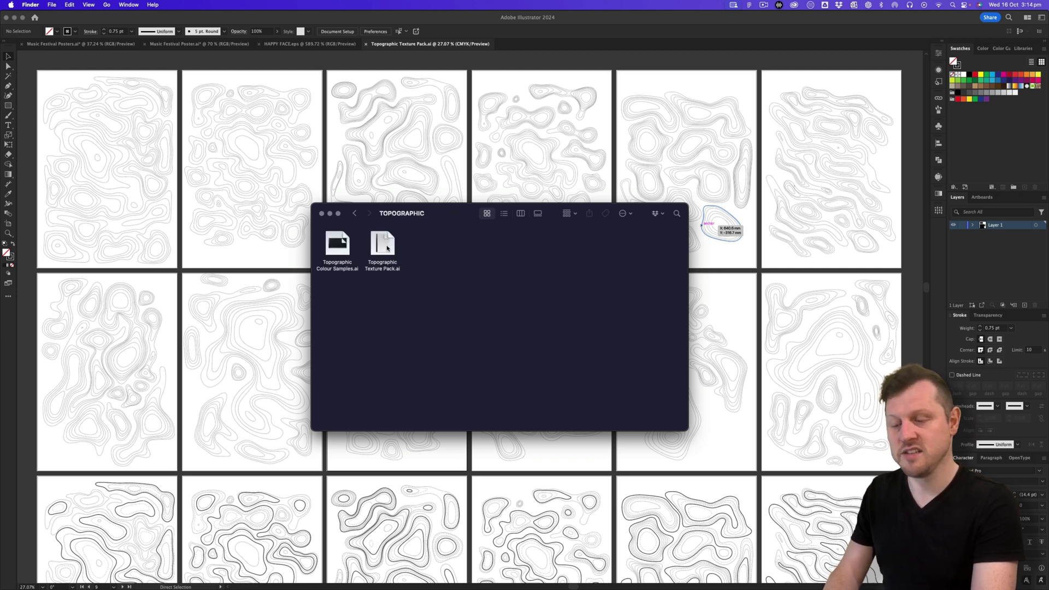
click(382, 246)
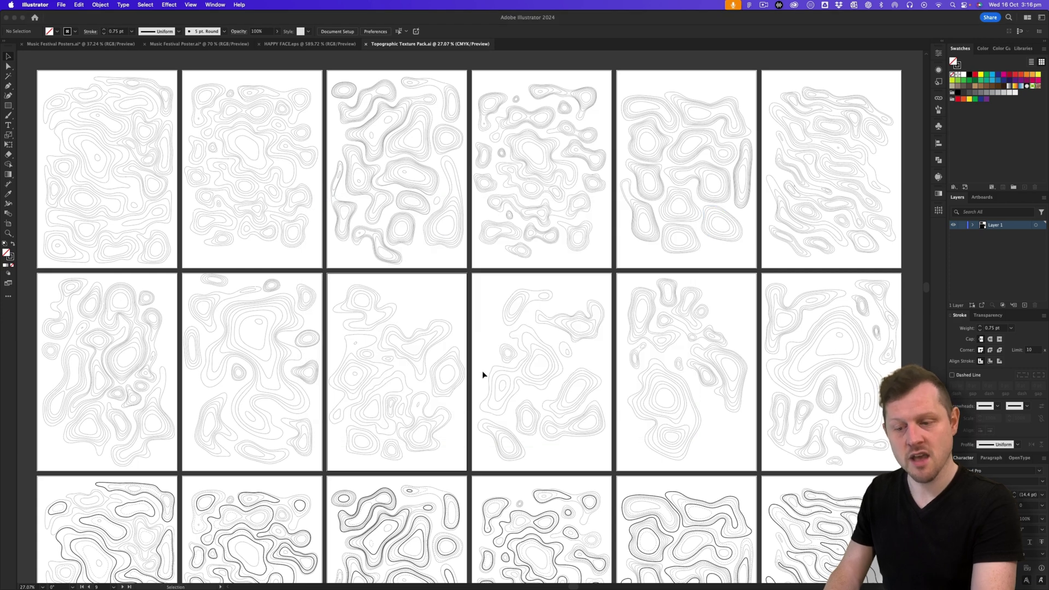
Copy the diagonal wavy topographic pattern from the last artboard in the first row of the texture pack.
key(z)
drag(354, 223, 635, 306)
key(super+0)
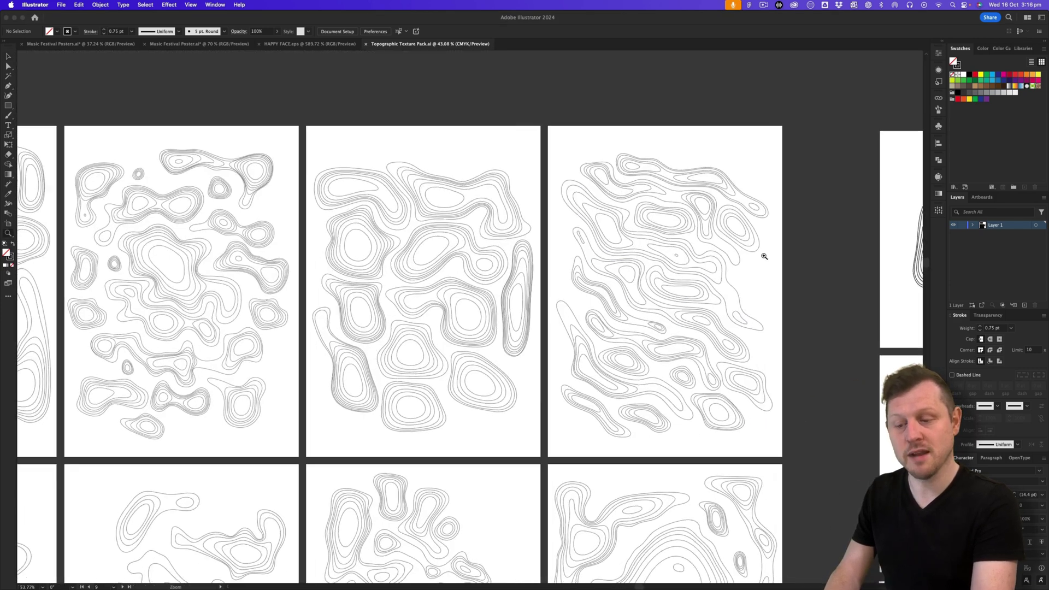
click(519, 248)
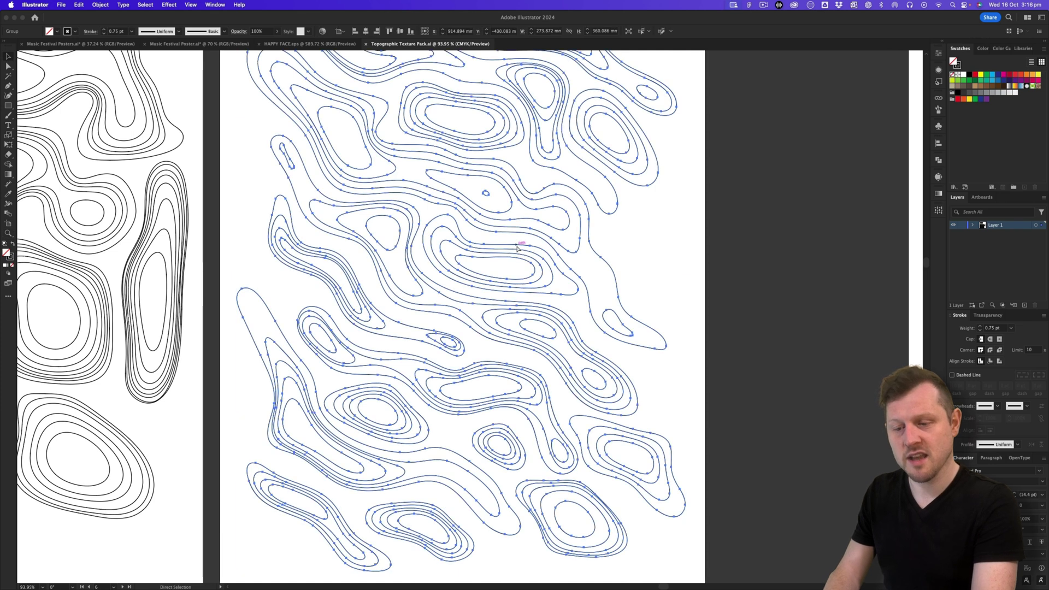
Add a new layer named TEXTURE to the Music Festival Poster document and move it between TYPE and WIREFRAMES.
click(183, 45)
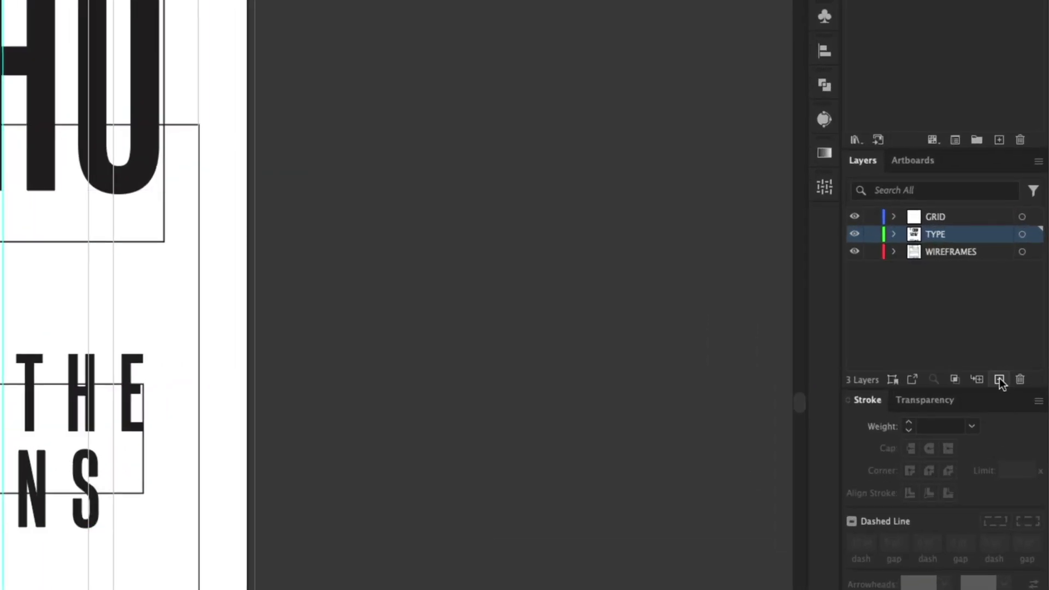
click(999, 378)
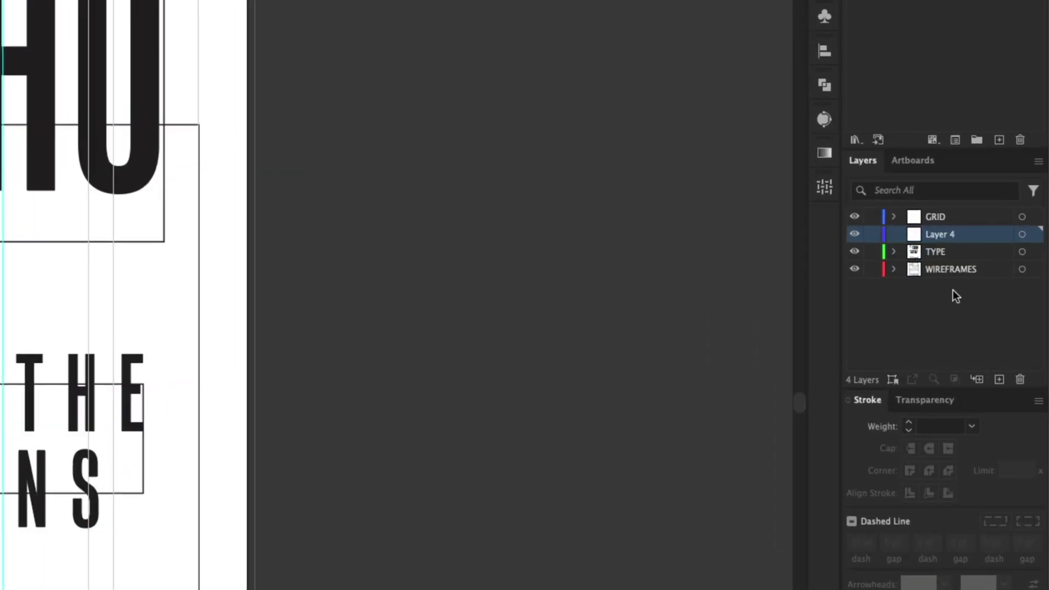
double_click(937, 235)
text(TEXTURE)
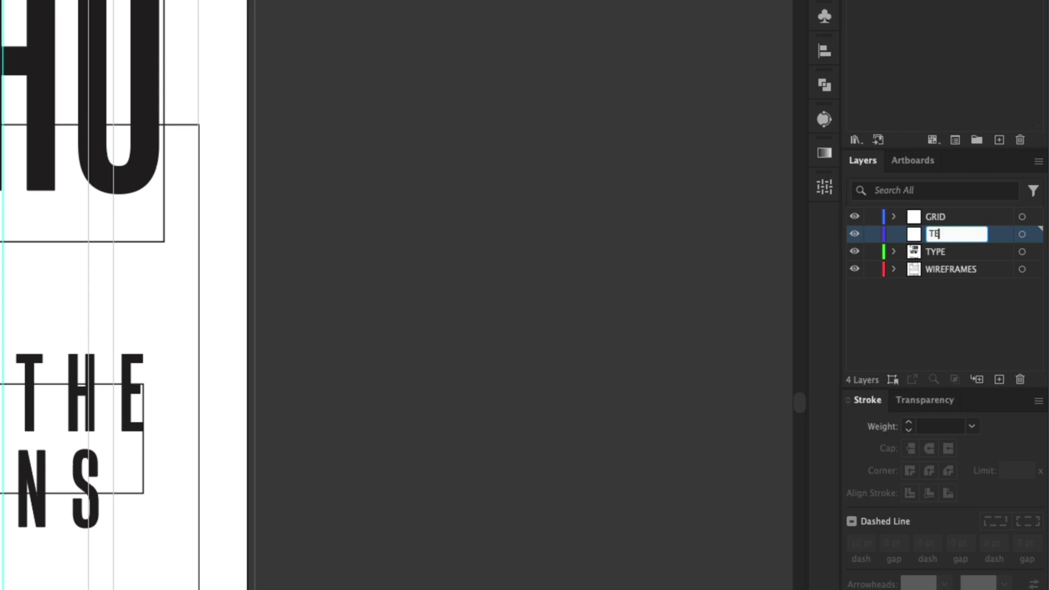
key(Return)
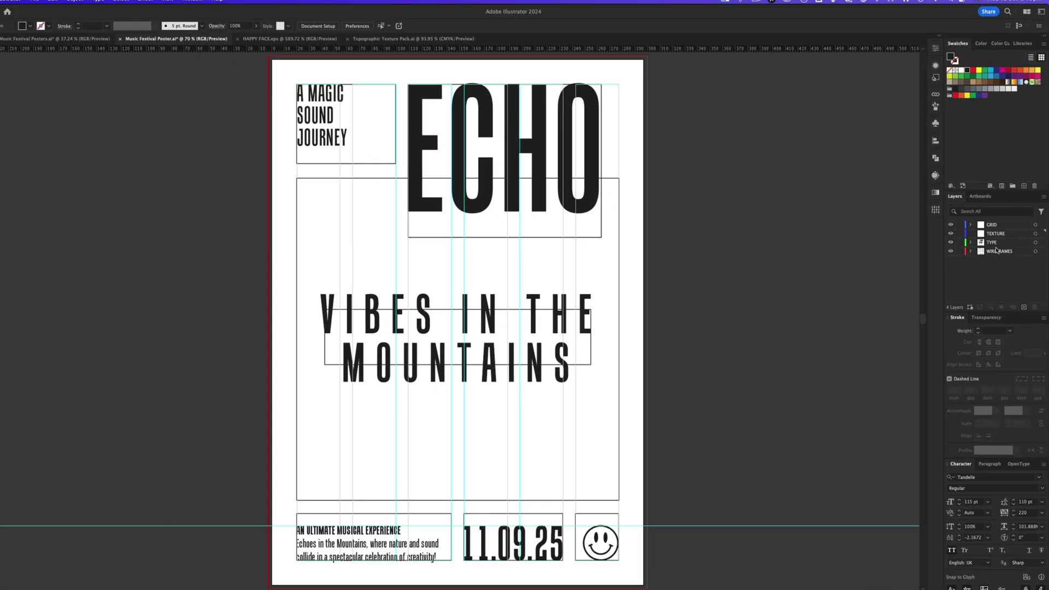
drag(995, 233, 994, 246)
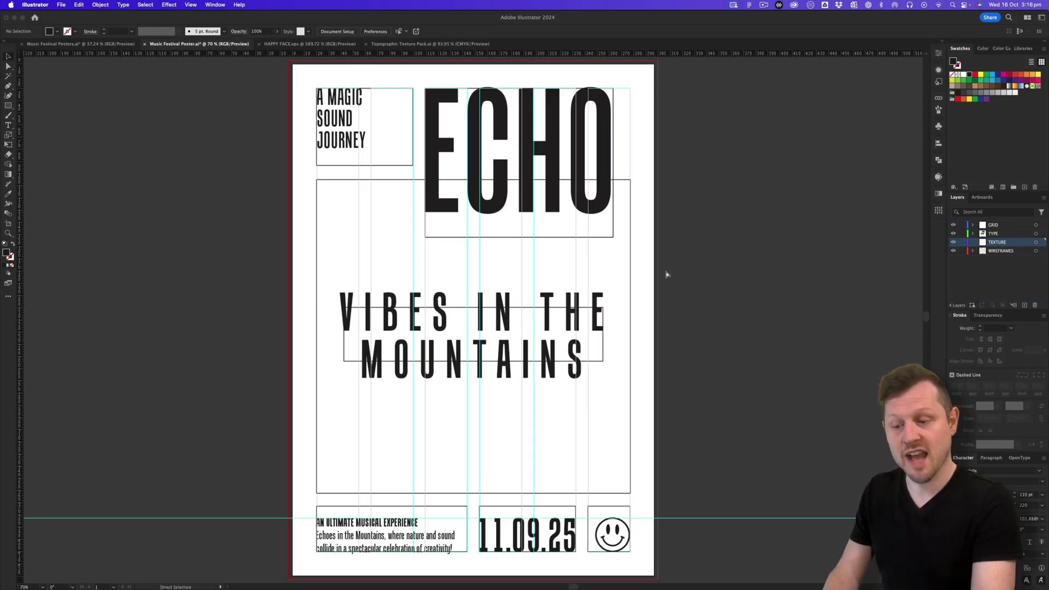
Paste the copied topographic pattern onto the TEXTURE layer behind the poster type and deselect it.
key(super+v)
click(778, 310)
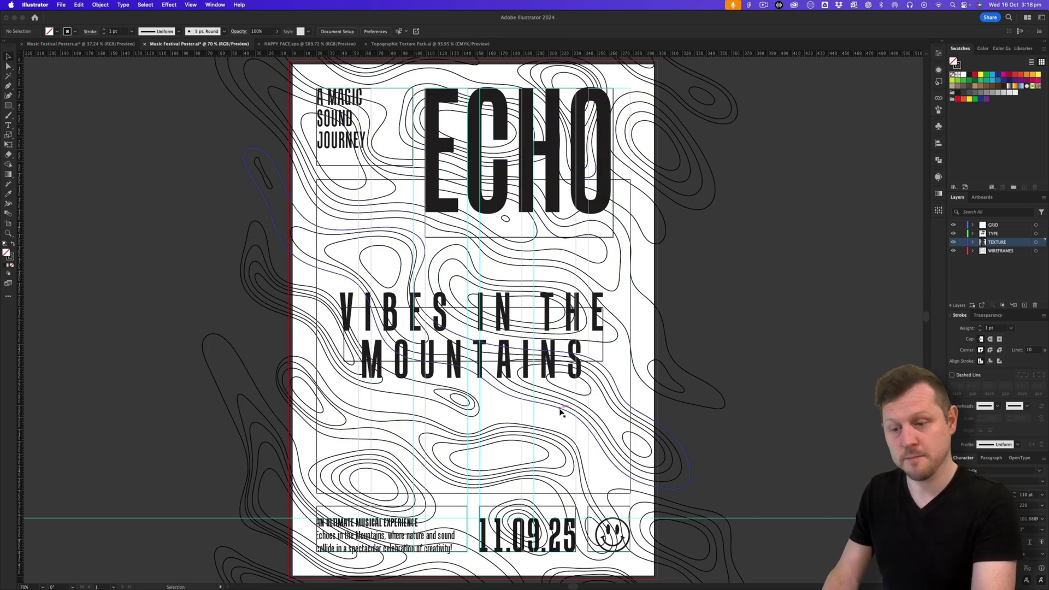
Show the WIREFRAMES layer and copy its large central square frame.
click(953, 251)
click(954, 251)
click(953, 251)
click(953, 251)
scroll(611, 274, up, 3)
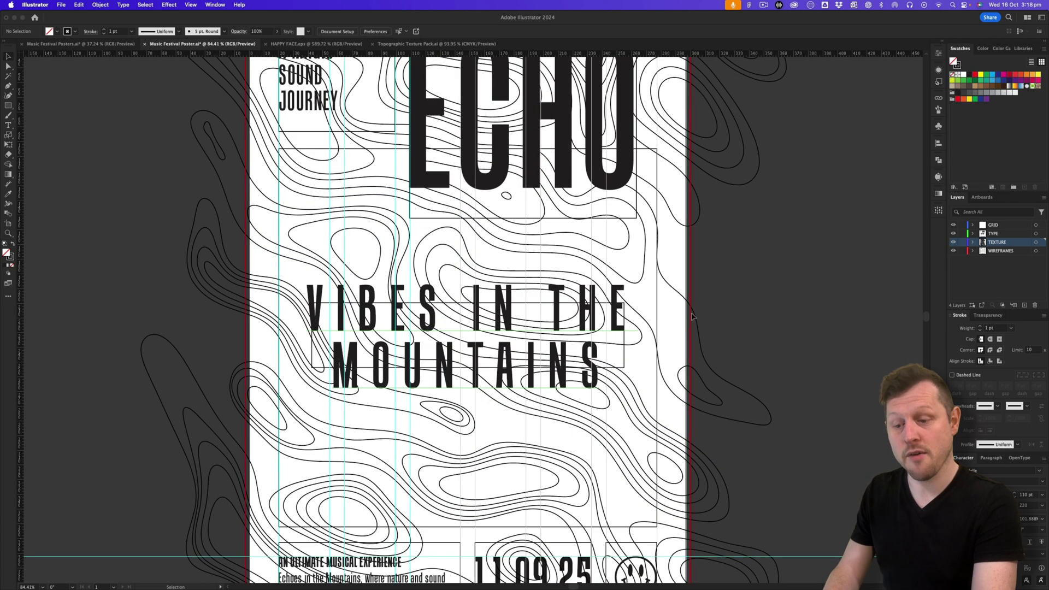
scroll(556, 323, up, 3)
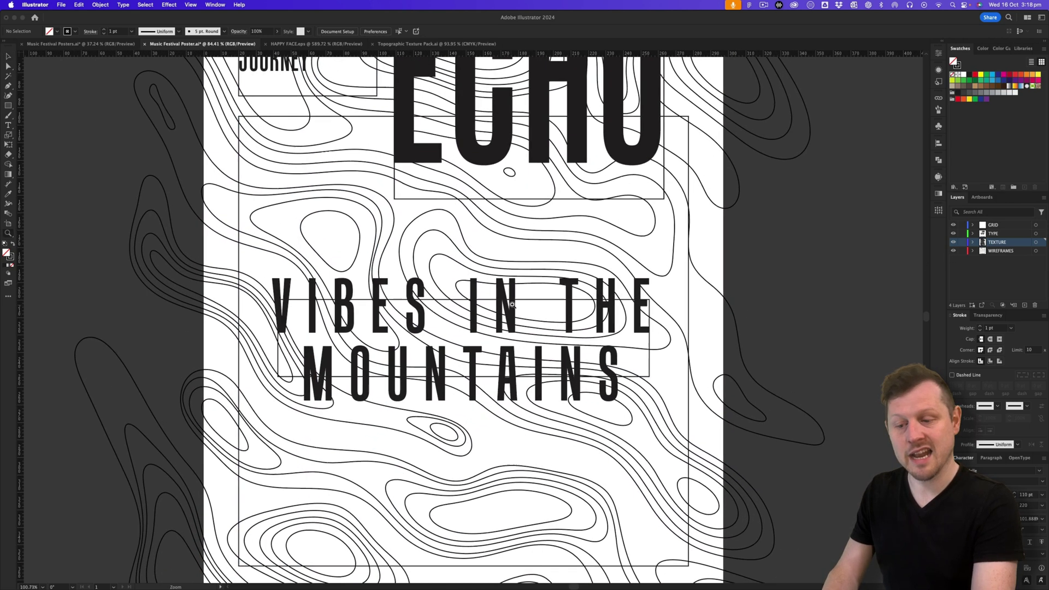
click(1009, 252)
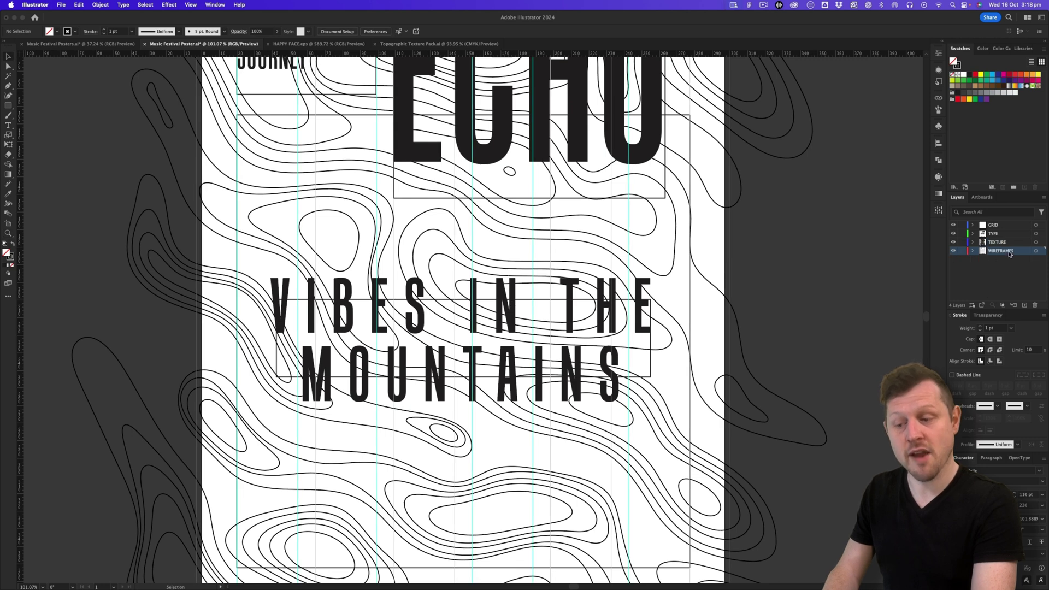
key(a)
click(689, 188)
key(v)
Lock and hide the WIREFRAMES layer, and paste the copied square in place on the TEXTURE layer.
click(962, 251)
click(953, 251)
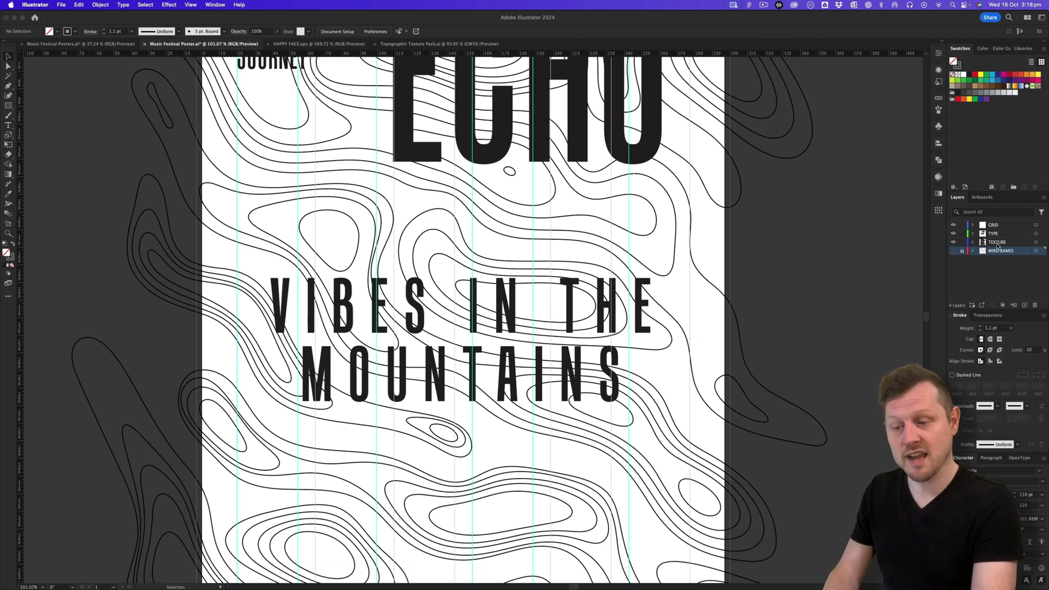
click(997, 242)
alt+click(997, 245)
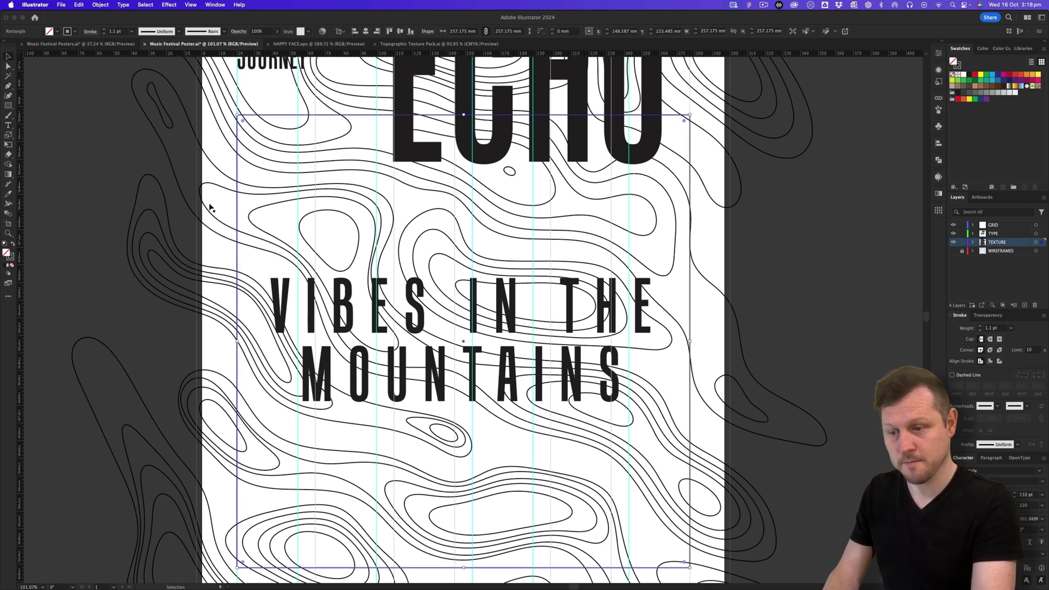
Give the pasted square a white fill with no stroke and deselect it.
click(12, 246)
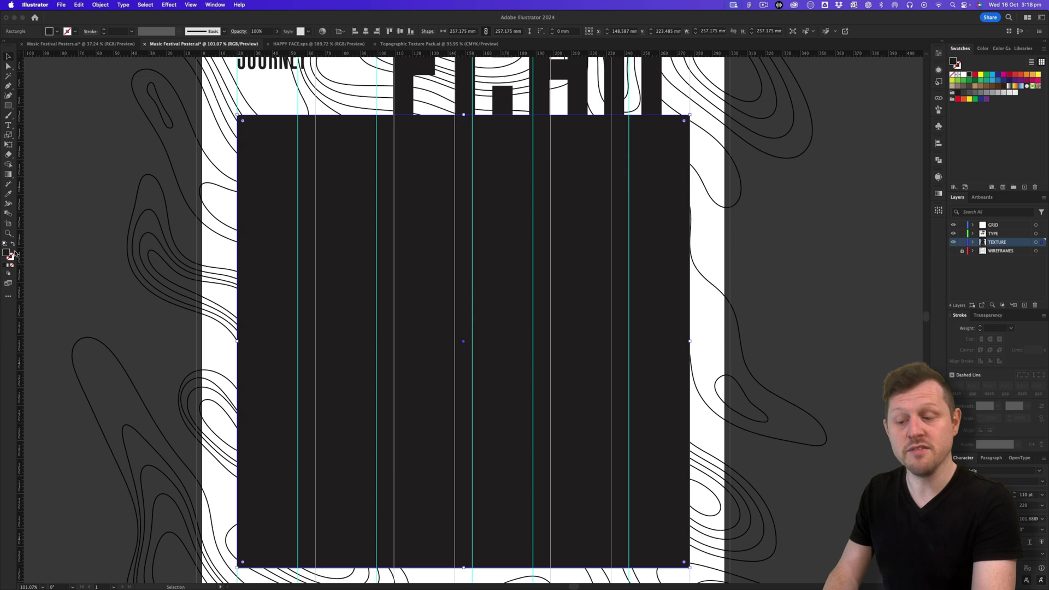
click(964, 74)
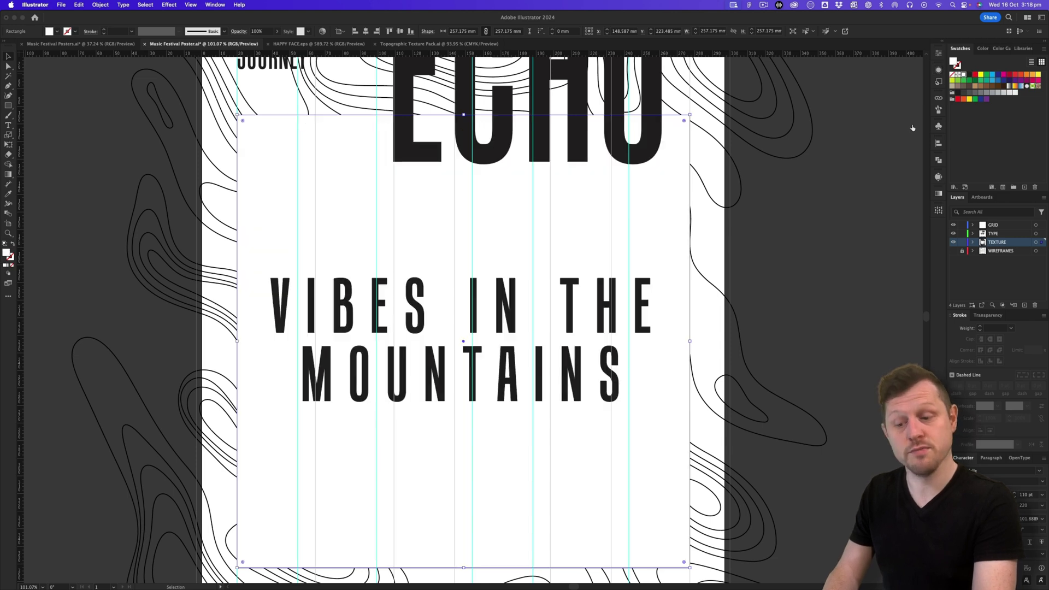
key(super+shift+a)
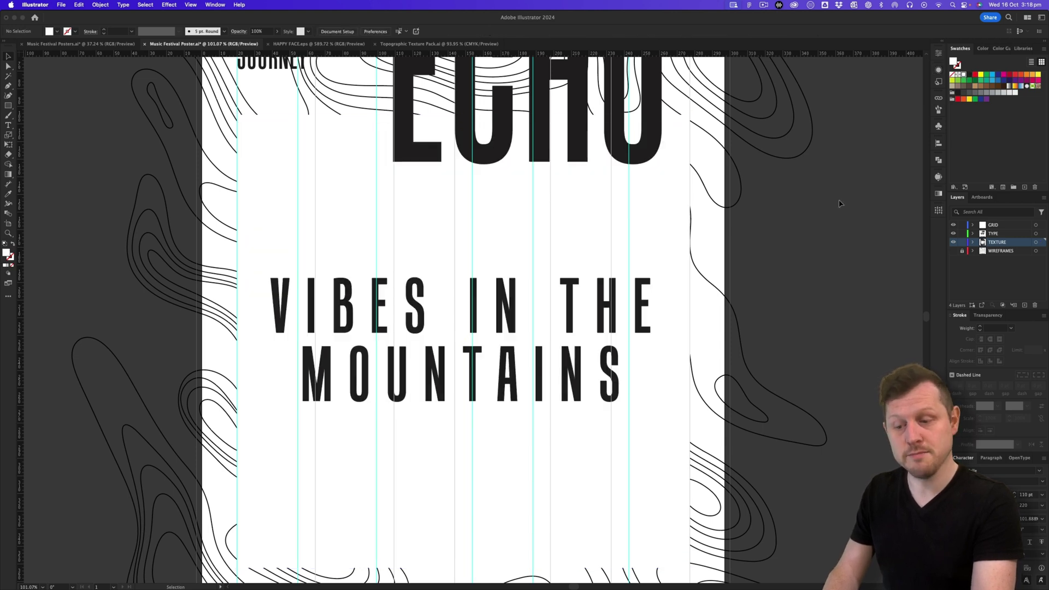
Bring the white square to the front of the topographic pattern on the TEXTURE layer.
click(715, 293)
key(super+shift+bracketright)
key(super+shift+a)
click(663, 241)
key(super+shift+bracketright)
Make an opacity mask from the white square and the topographic pattern so the lines are clipped to the square.
click(731, 306)
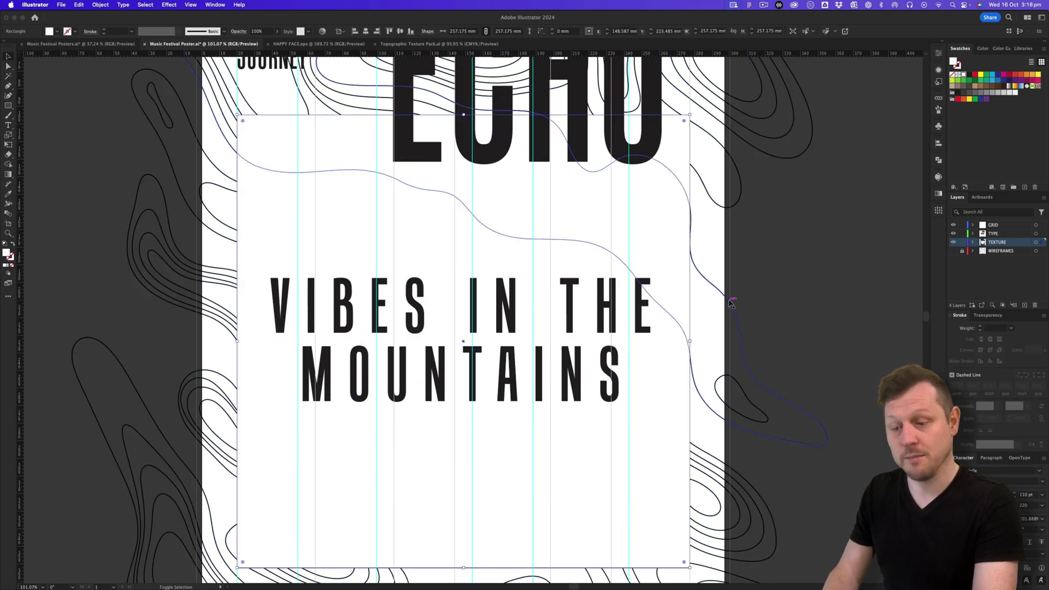
key(super+shift+bracketright)
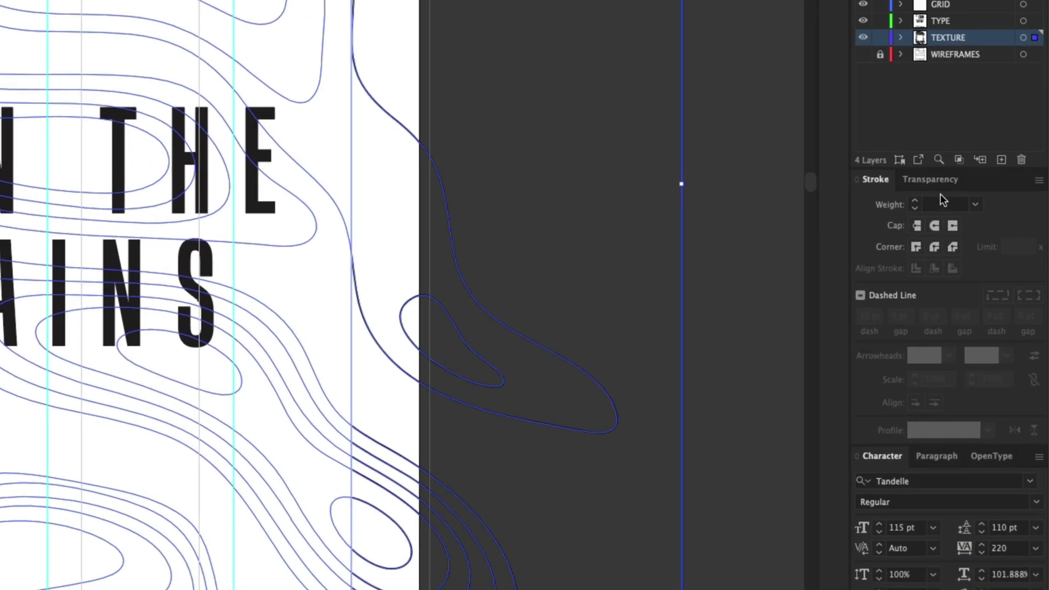
click(931, 179)
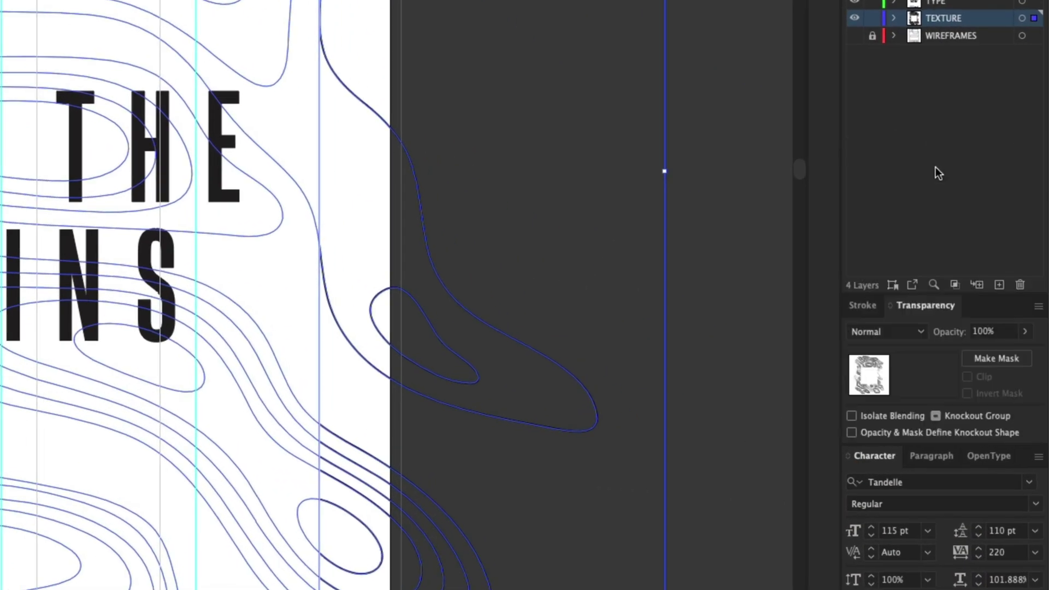
click(994, 363)
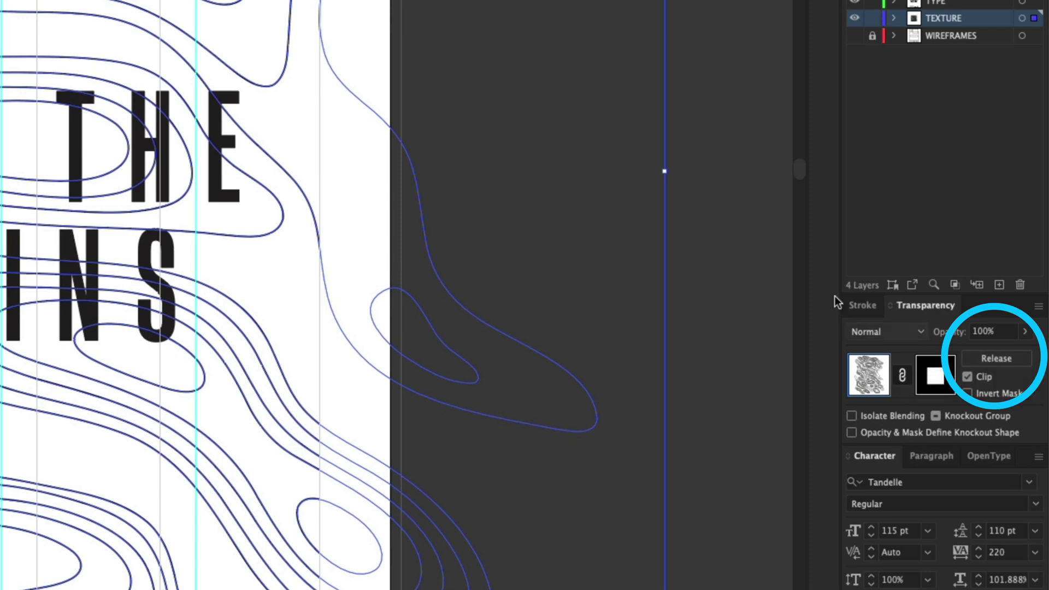
key(super+shift+a)
key(super+0)
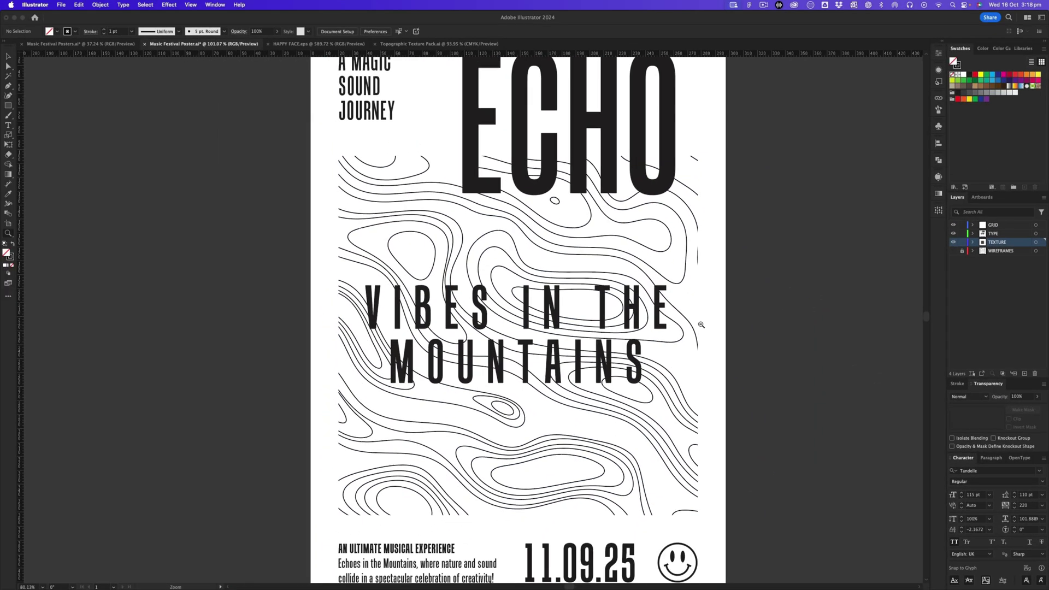
scroll(700, 325, down, 1)
key(v)
key(super+semicolon)
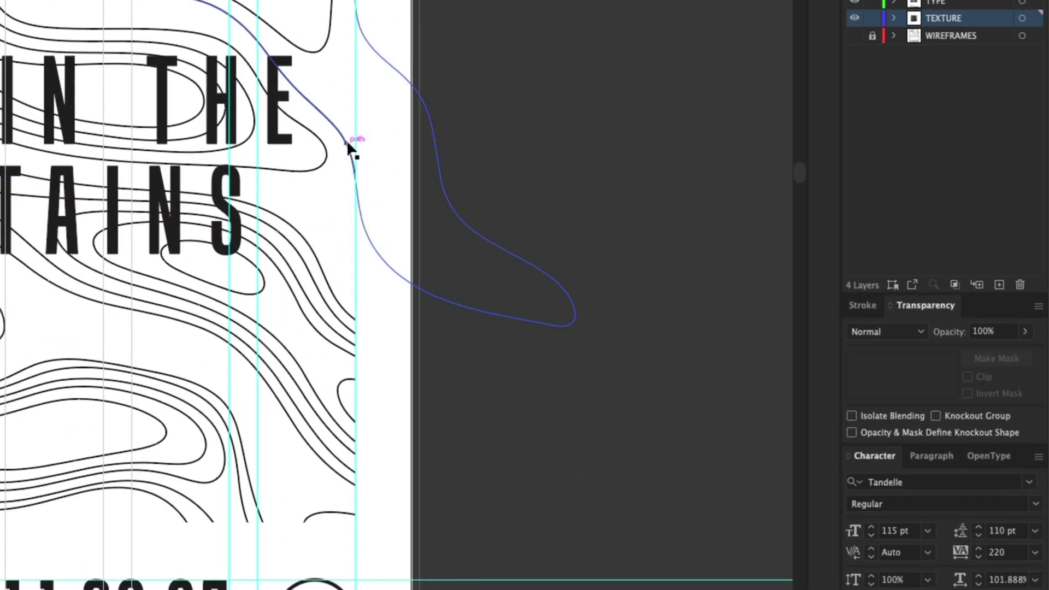
Unlink the pattern from its mask, and shrink and reposition the topographic lines inside the square.
click(348, 147)
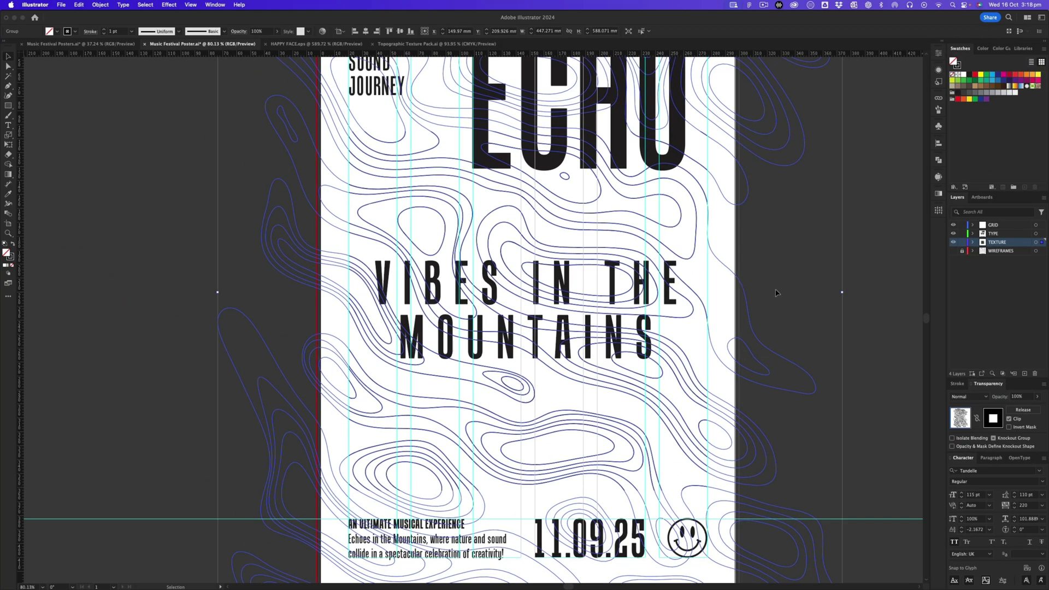
scroll(465, 145, right, 2)
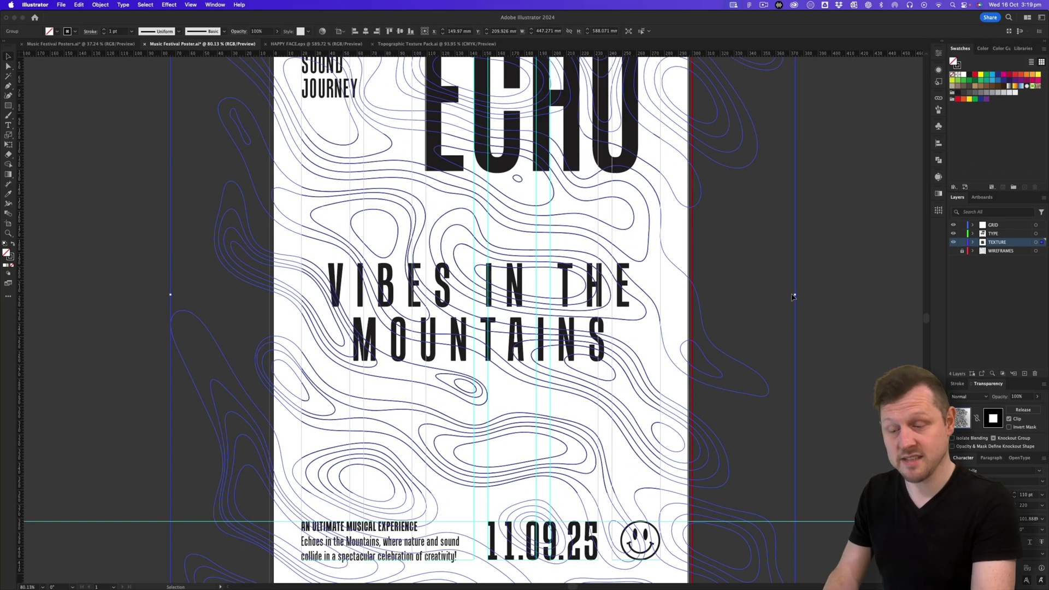
drag(606, 241, 567, 230)
click(536, 251)
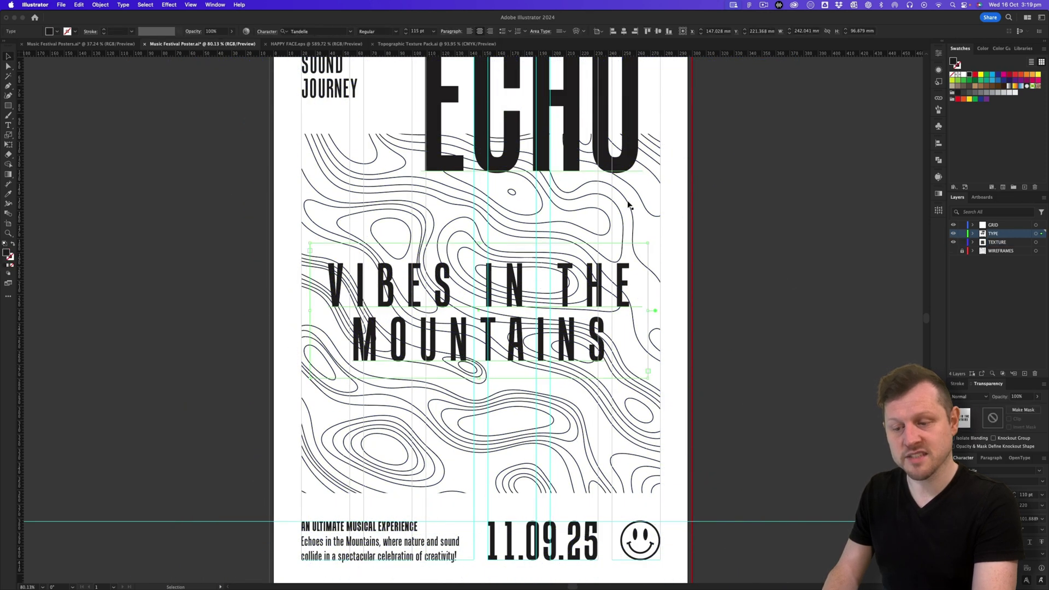
Set the topographic pattern's stroke weight to 0.7 pt and relink the pattern to its opacity mask.
click(655, 215)
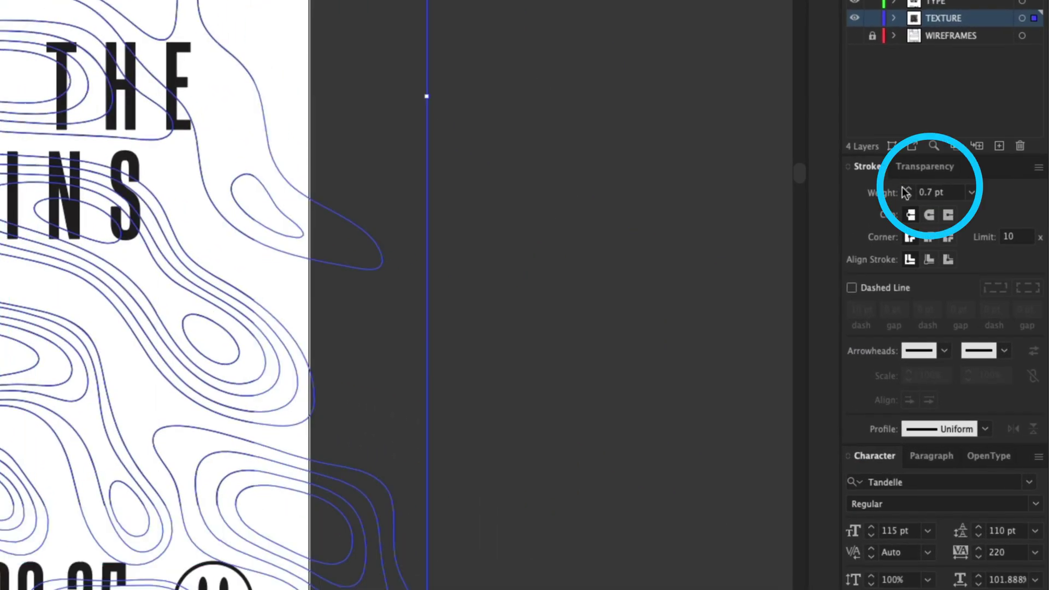
click(915, 168)
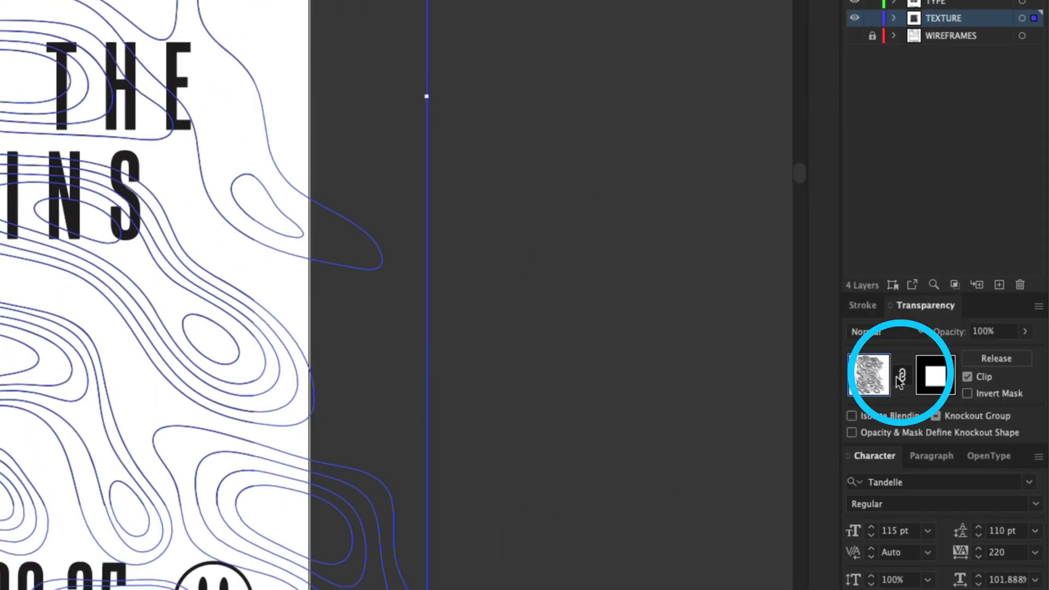
click(531, 223)
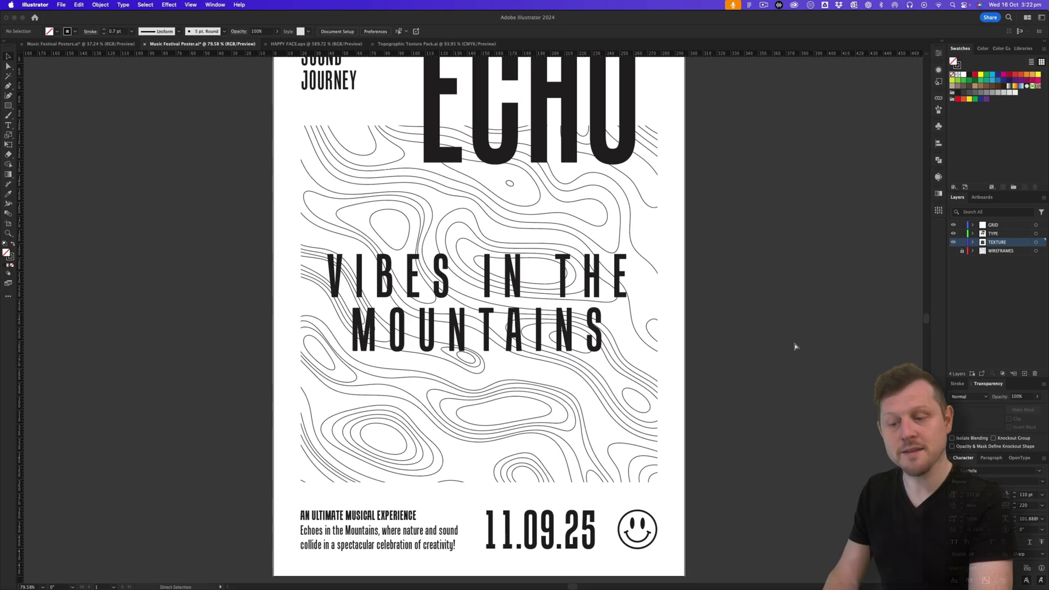
key(super+0)
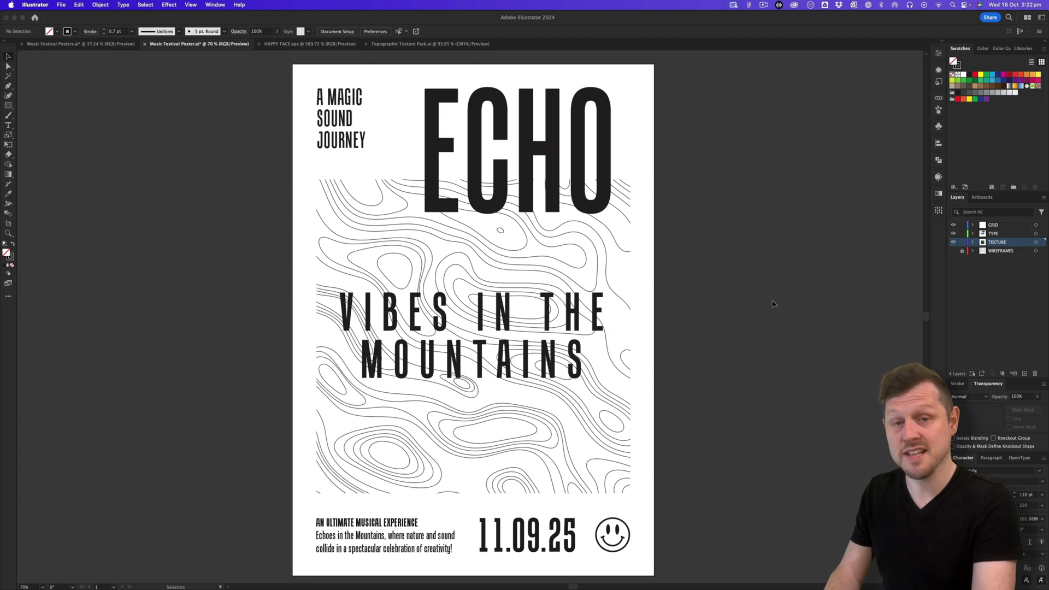
key(super+semicolon)
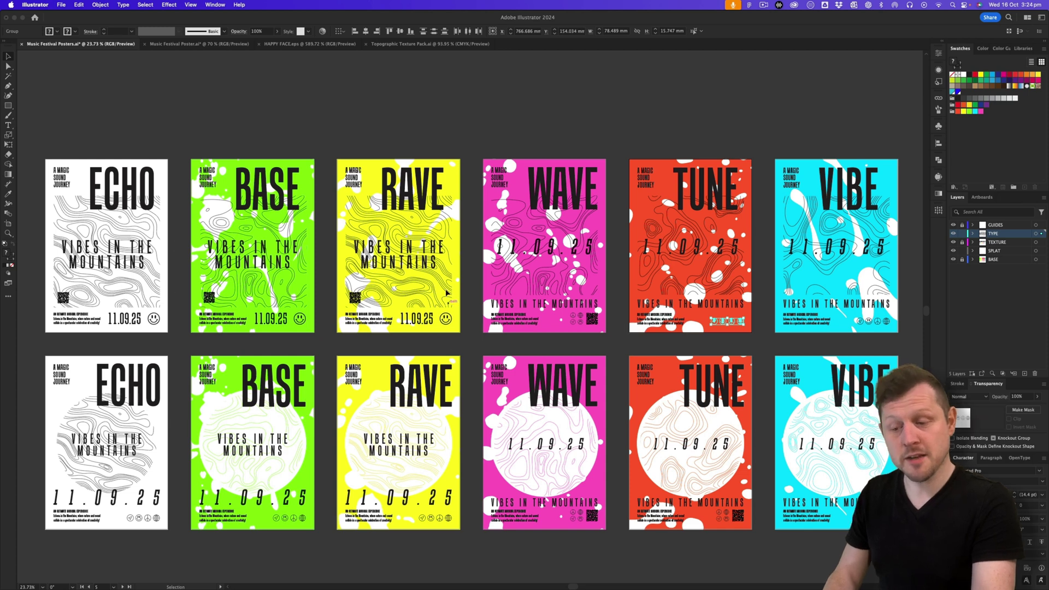
Examine the coloured BASE, RAVE and WAVE poster variations in the Music Festival Posters document for backgrounds, splats and layout.
key(z)
drag(97, 224, 539, 215)
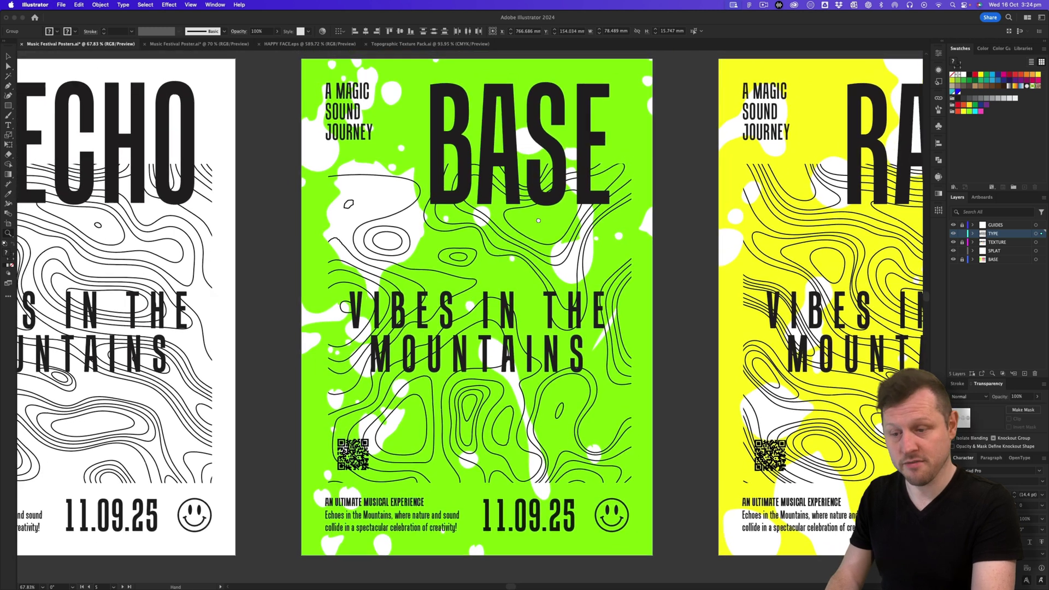
key(v)
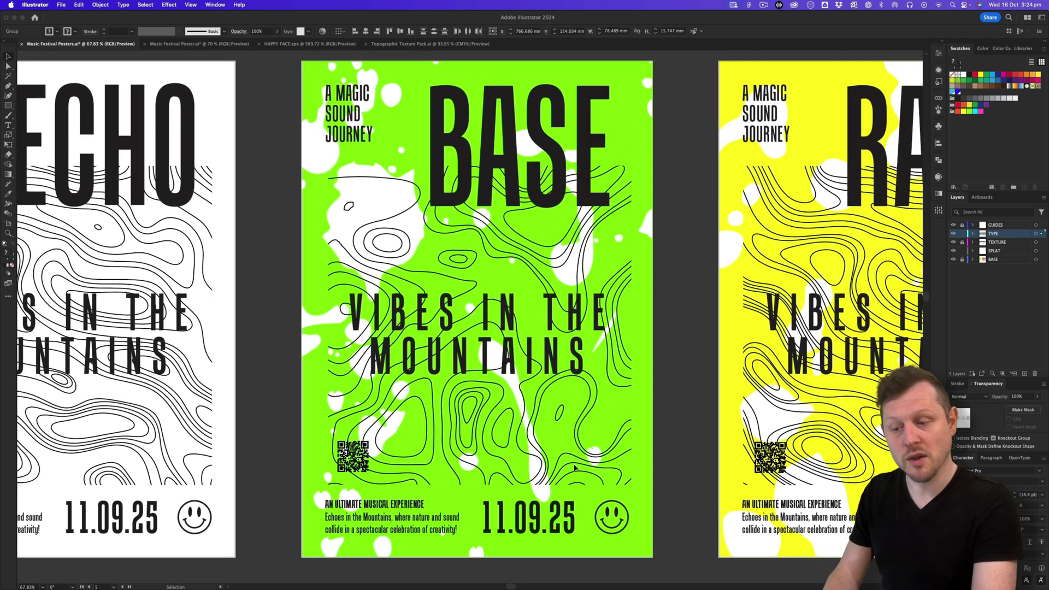
click(697, 439)
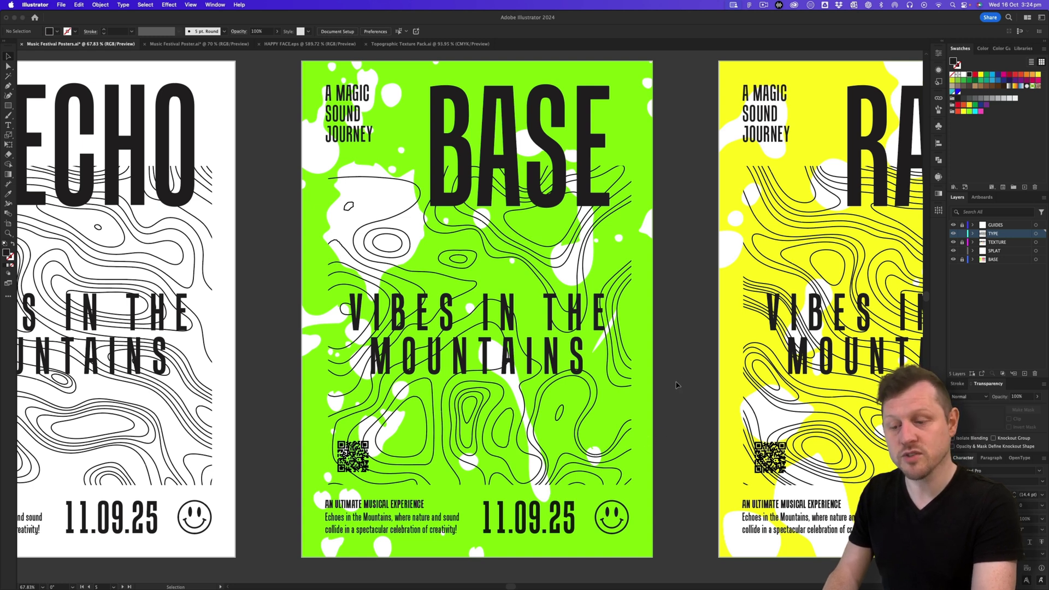
drag(677, 324, 465, 380)
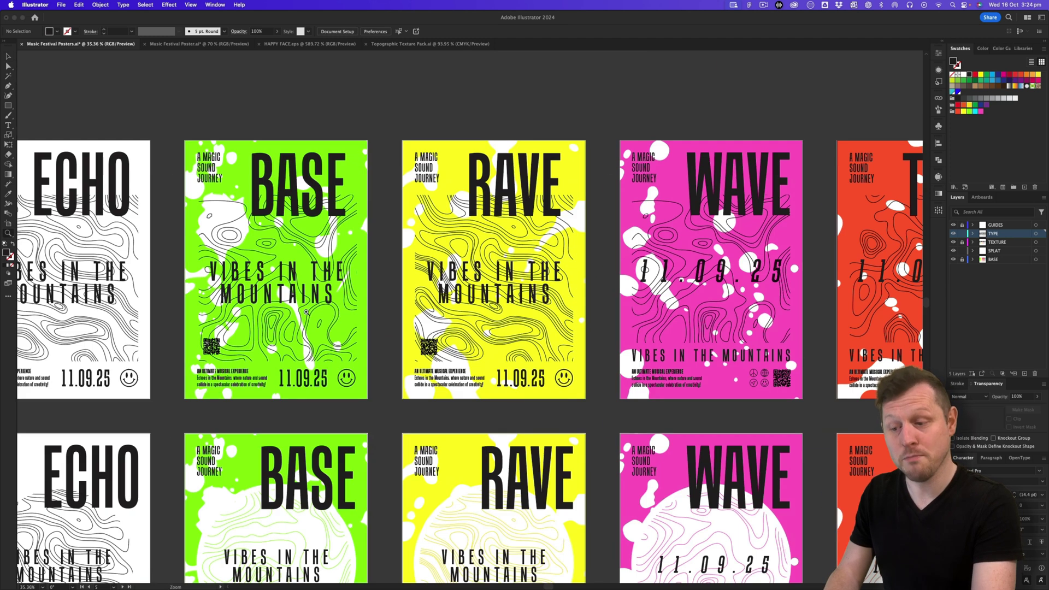
drag(409, 234, 529, 264)
scroll(409, 309, left, 3)
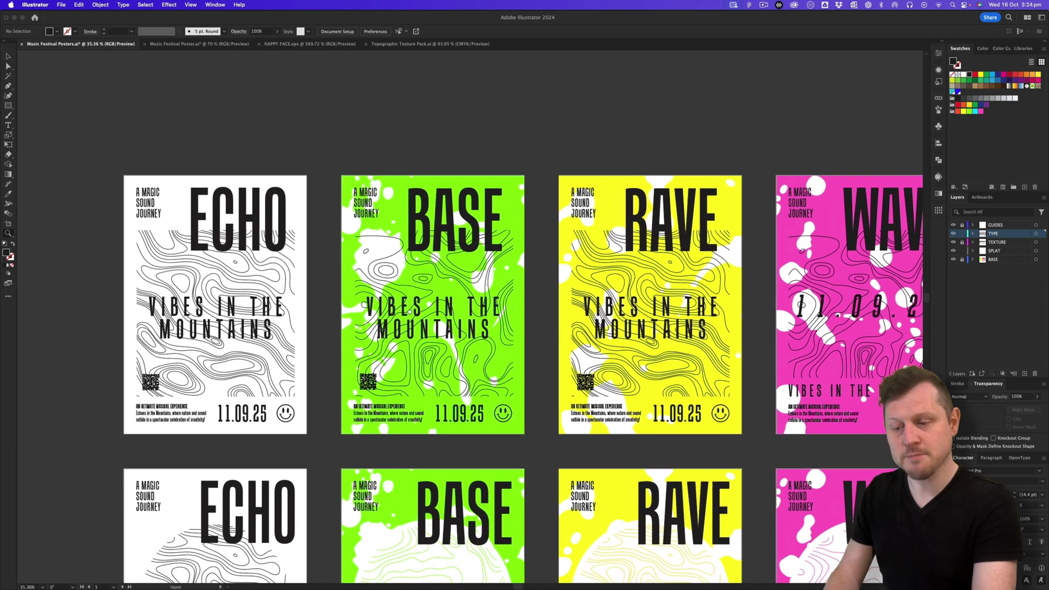
Return to the Music Festival Poster document and unlock the WIREFRAMES layer and the guides.
click(192, 43)
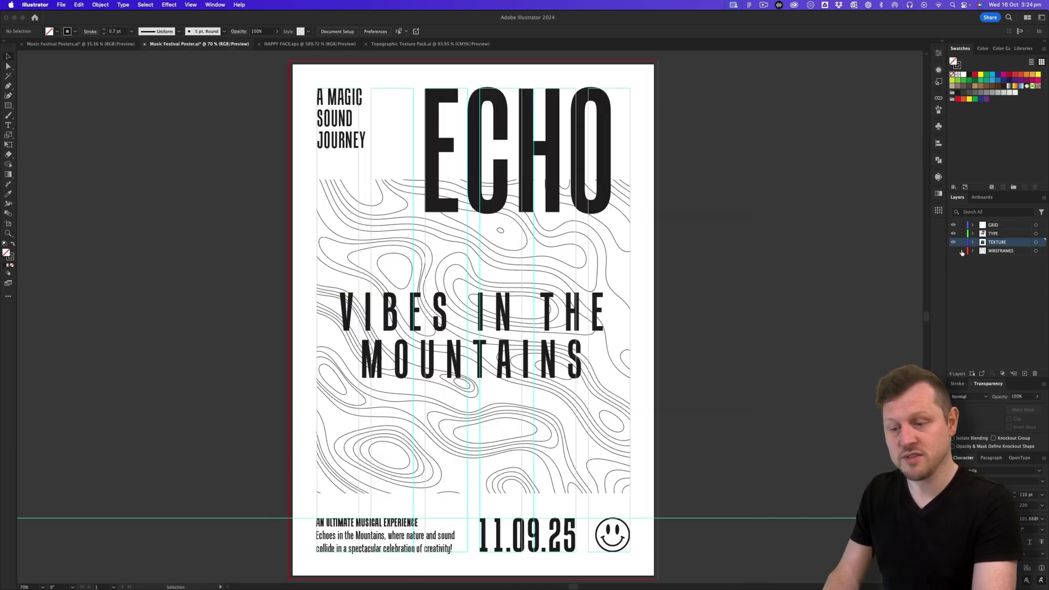
click(193, 5)
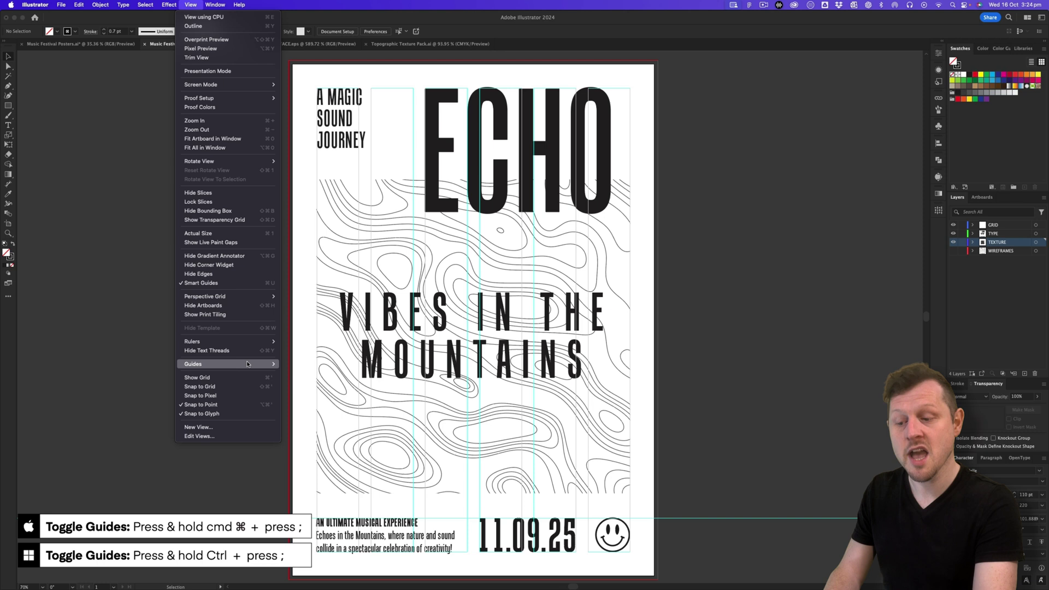
mouse_move(251, 363)
click(300, 374)
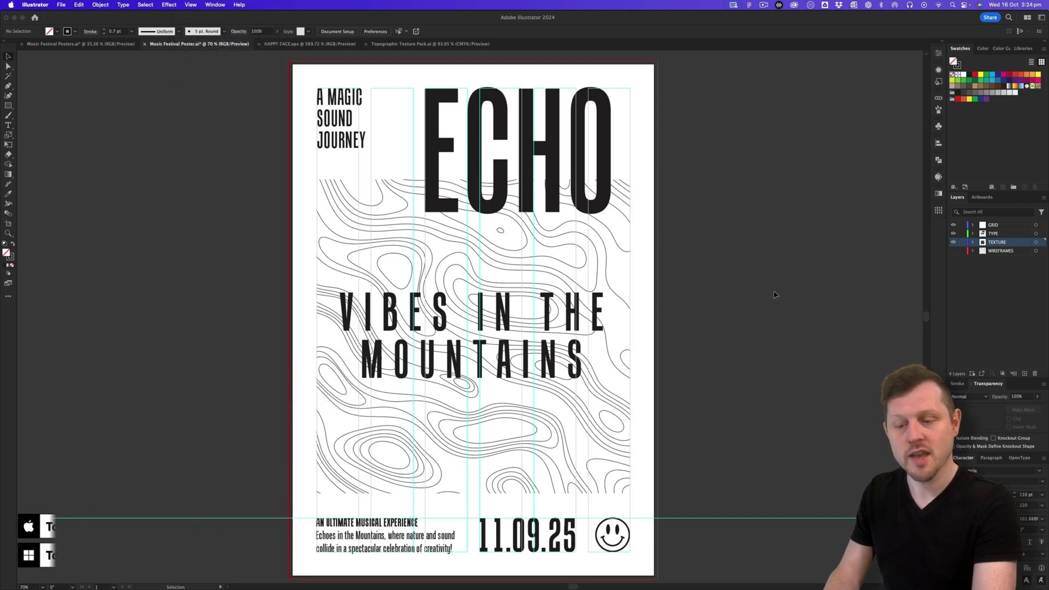
key(super+semicolon)
key(super+semicolon)
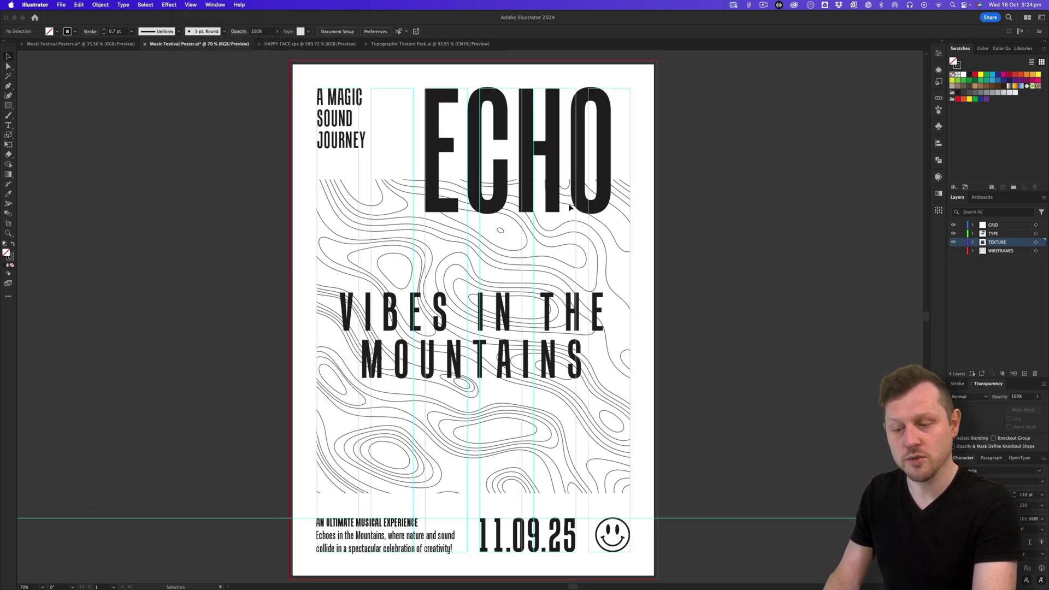
Duplicate the ECHO artboard with its artwork and guides in a straight line to the right of the original.
click(9, 224)
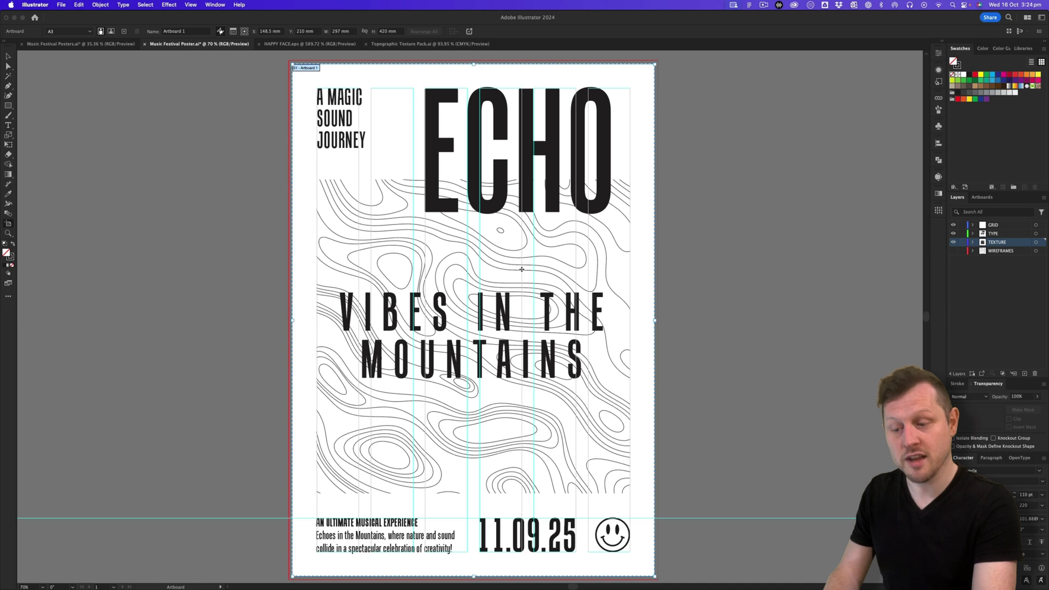
drag(397, 282, 640, 292)
key(v)
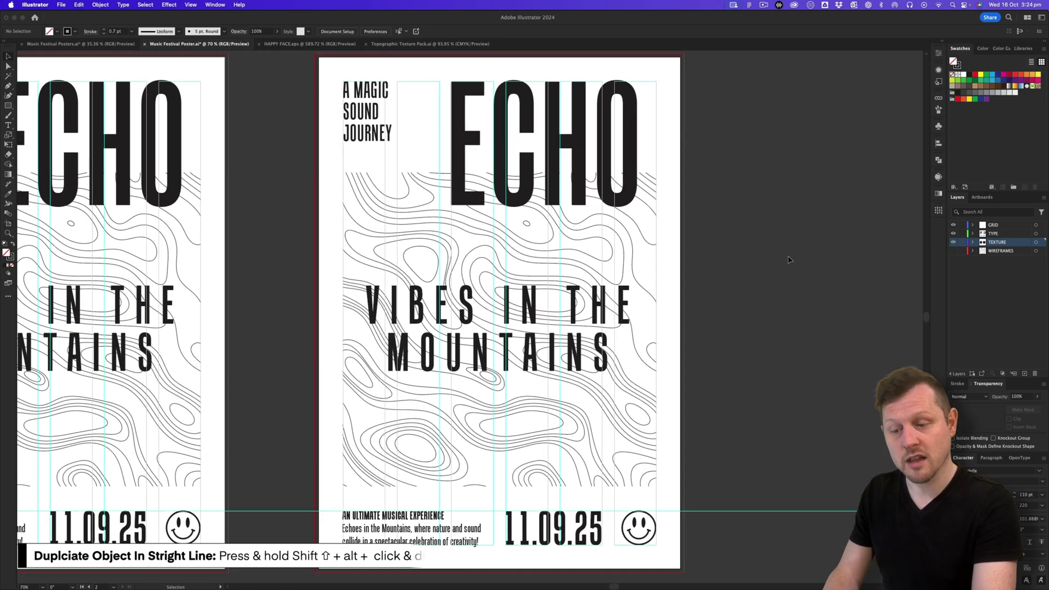
Add a new layer named BASE and move it between the TEXTURE and WIREFRAMES layers.
click(1024, 374)
double_click(997, 242)
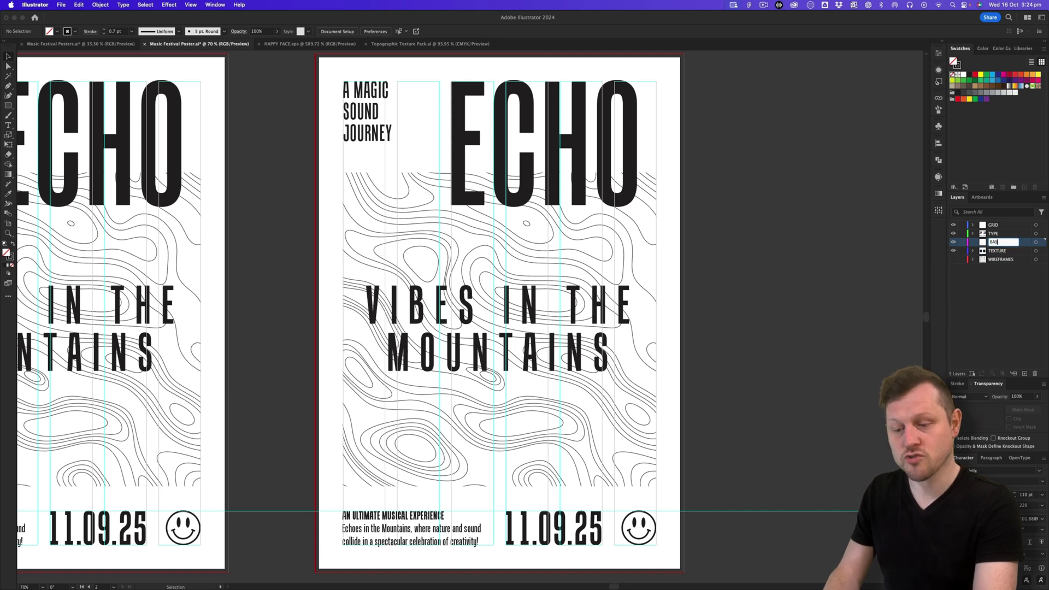
key(Return)
drag(995, 242, 994, 254)
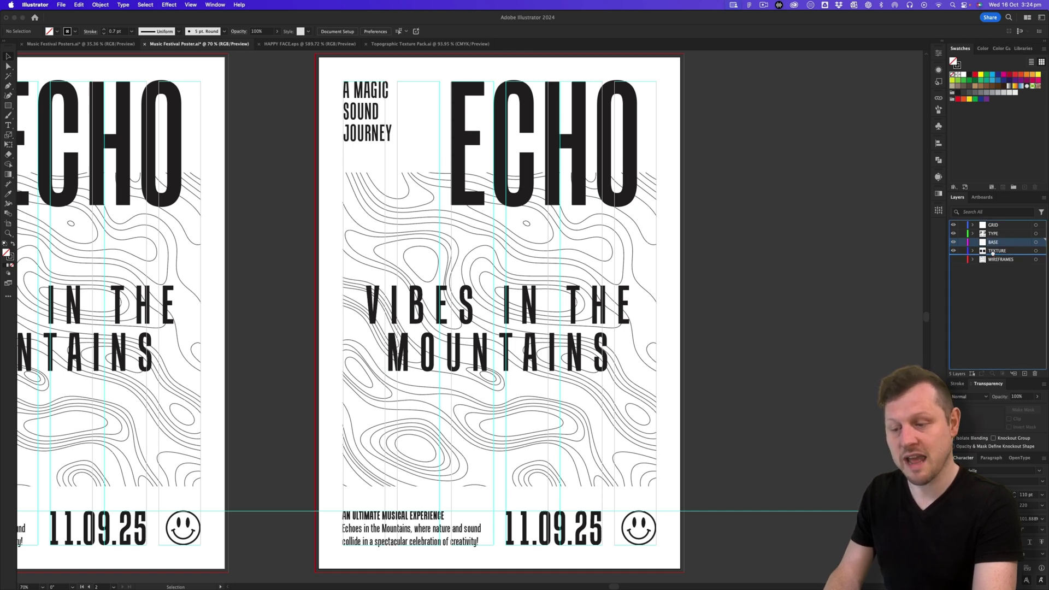
Draw a rectangle about 303 × 426 mm on the BASE layer, covering the duplicated ECHO artboard and its bleed.
click(8, 107)
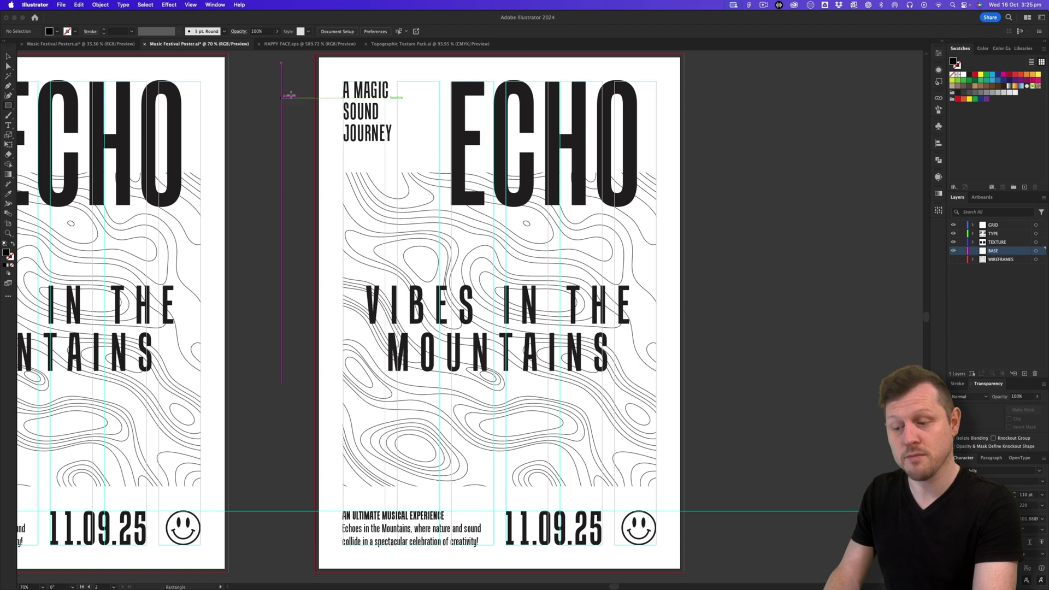
drag(321, 65, 684, 552)
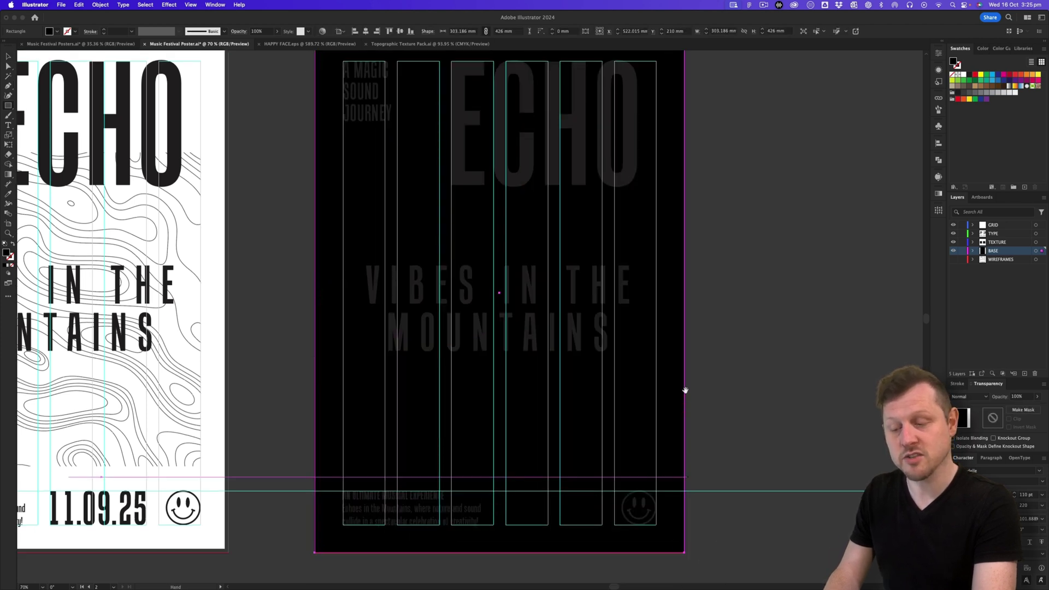
scroll(678, 562, up, 2)
Fill the base rectangle with the yellow hex colour FFFF19 and deselect it.
double_click(5, 253)
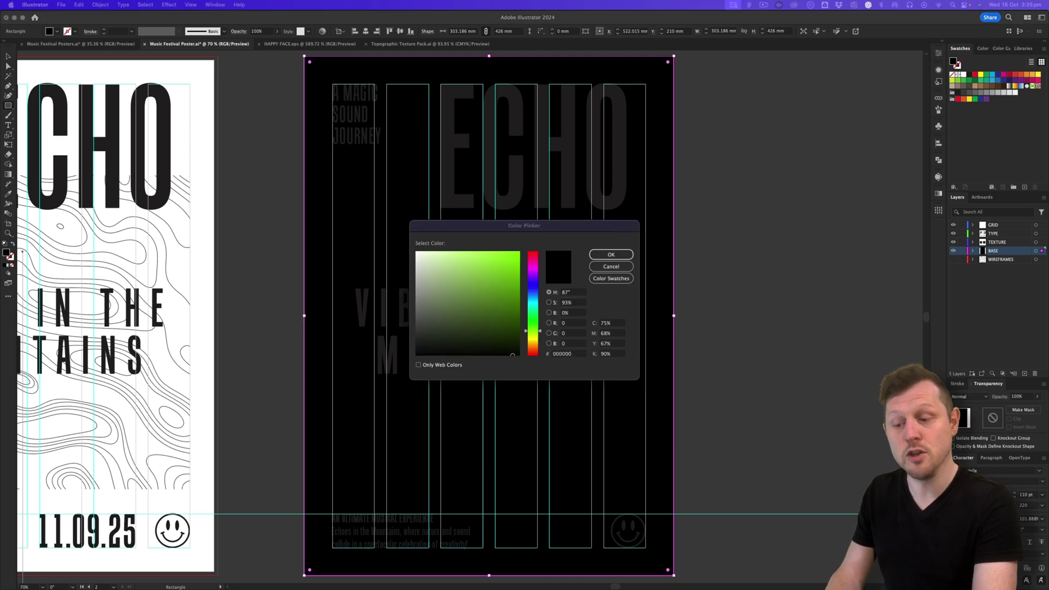
double_click(564, 353)
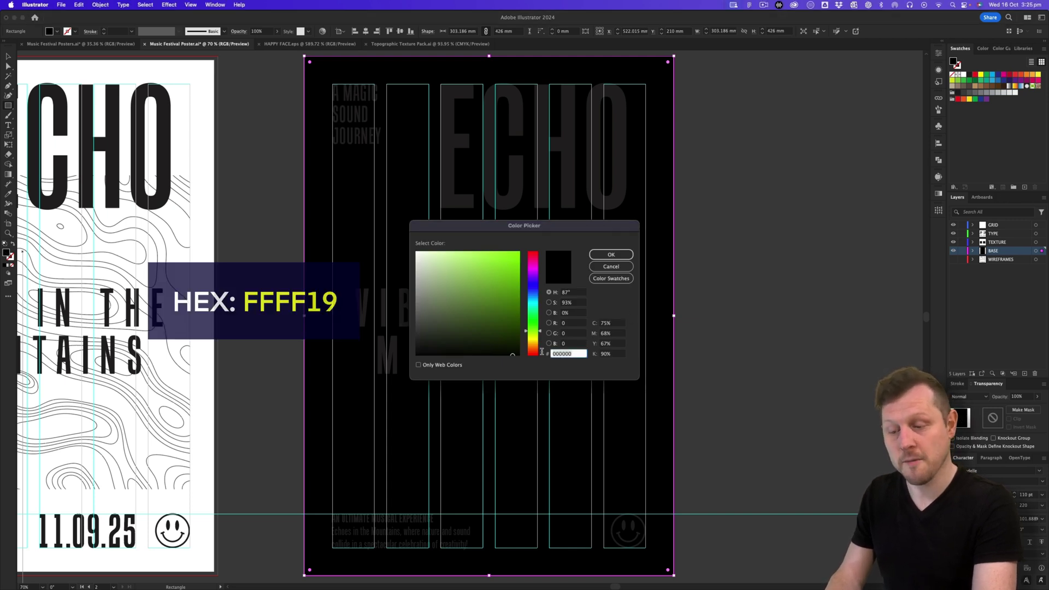
text(ffff19)
click(607, 255)
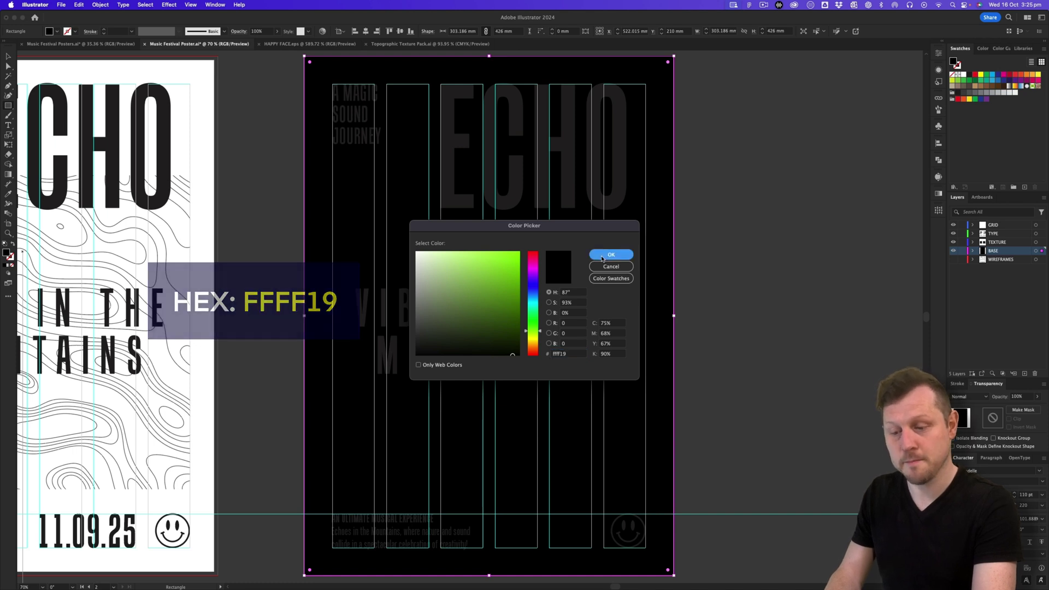
key(super+shift+a)
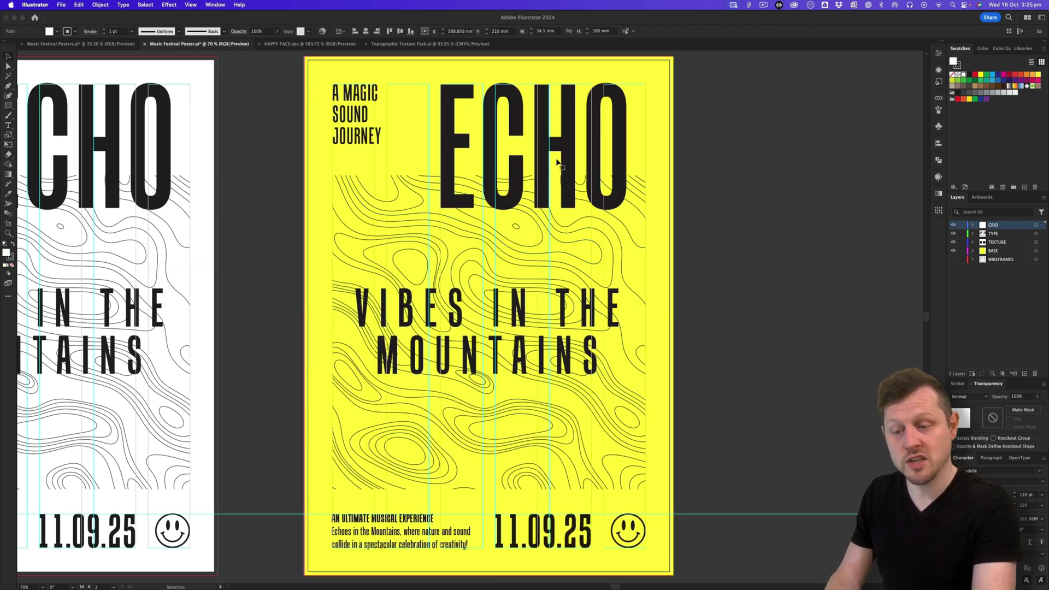
Change the yellow poster's ECHO headline to RAVE and hide the guides.
key(super+semicolon)
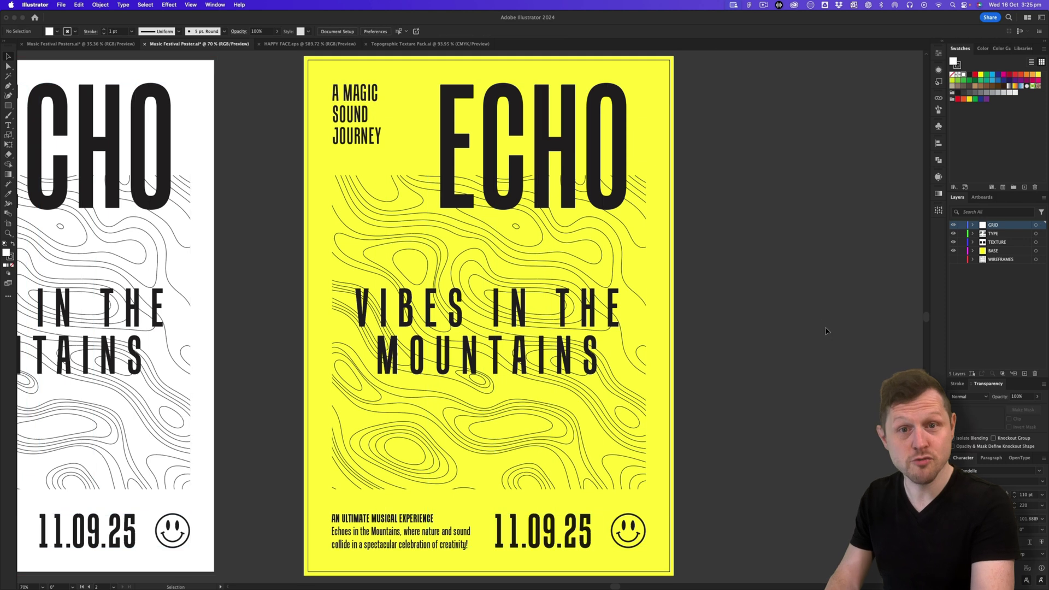
double_click(565, 143)
text(RAVE)
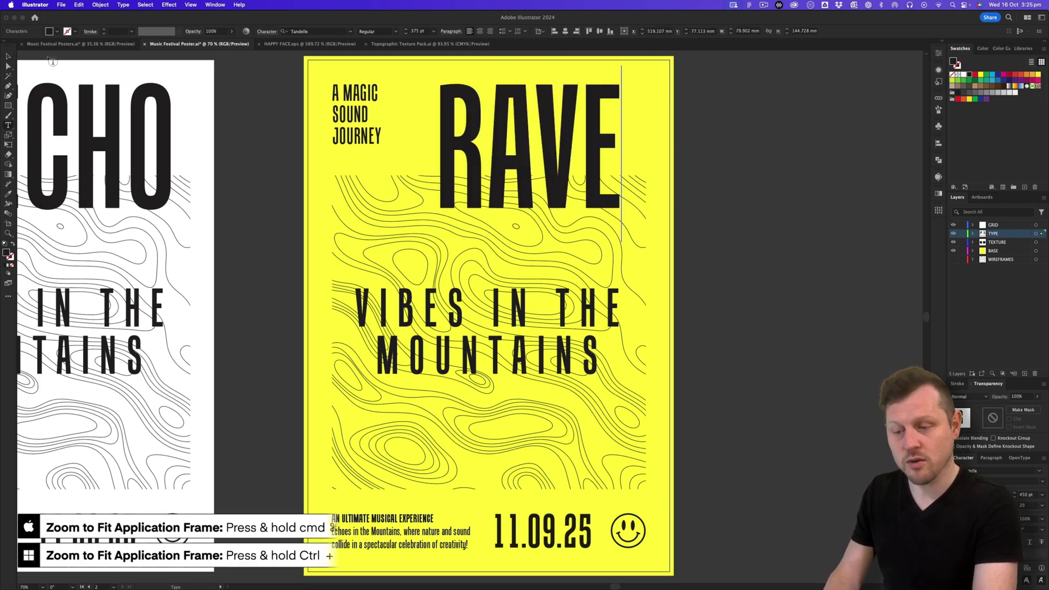
key(Escape)
click(716, 154)
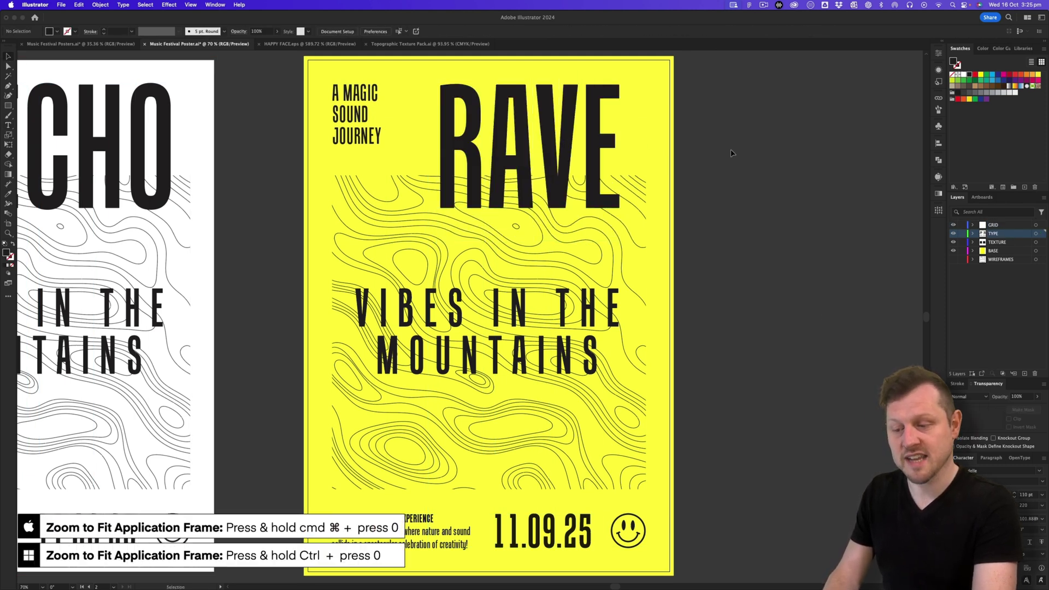
key(super+0)
key(super+semicolon)
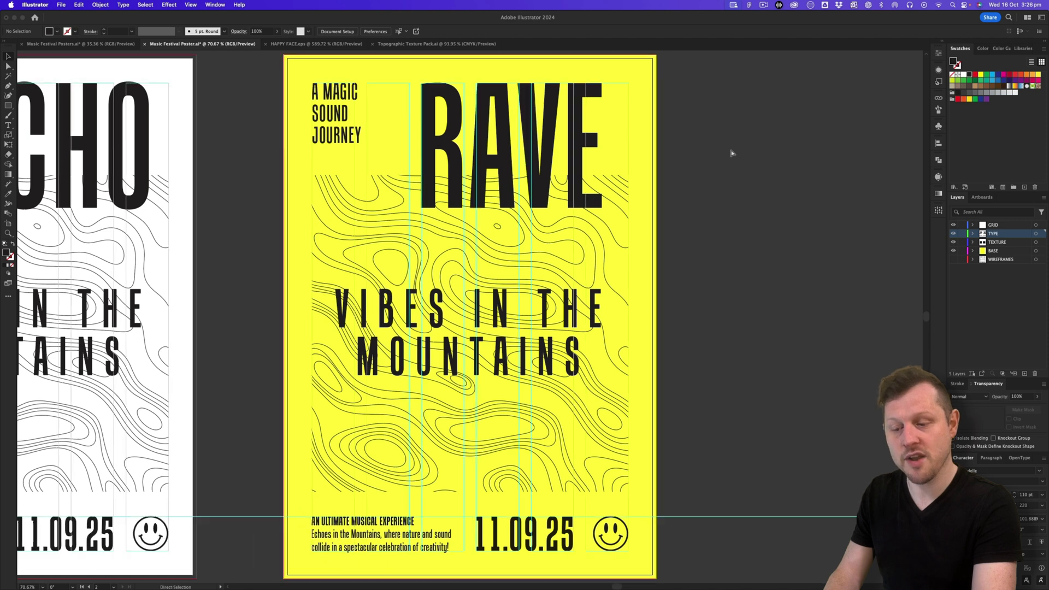
key(super+semicolon)
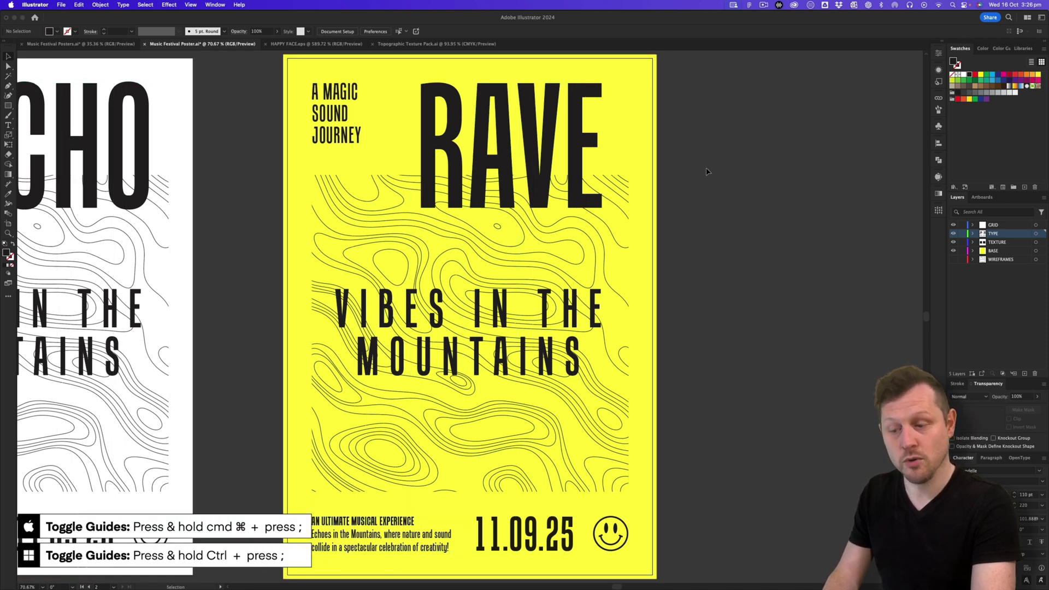
Open Ink Splat Textures.ai from the 3 - TEXTURE PACKS folder and copy the splat group on the first artboard.
scroll(641, 220, left, 3)
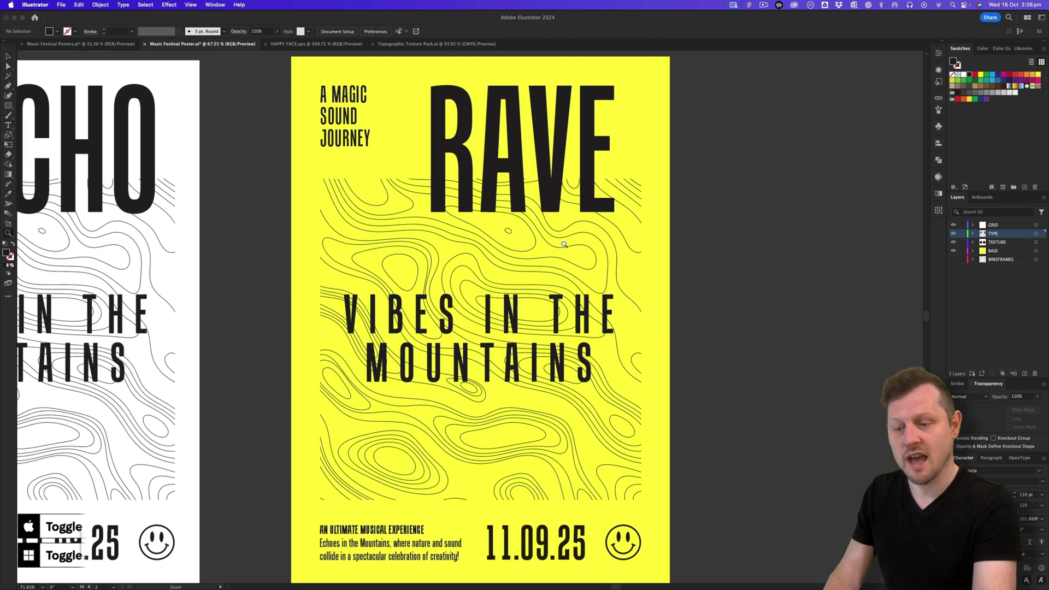
scroll(581, 235, left, 3)
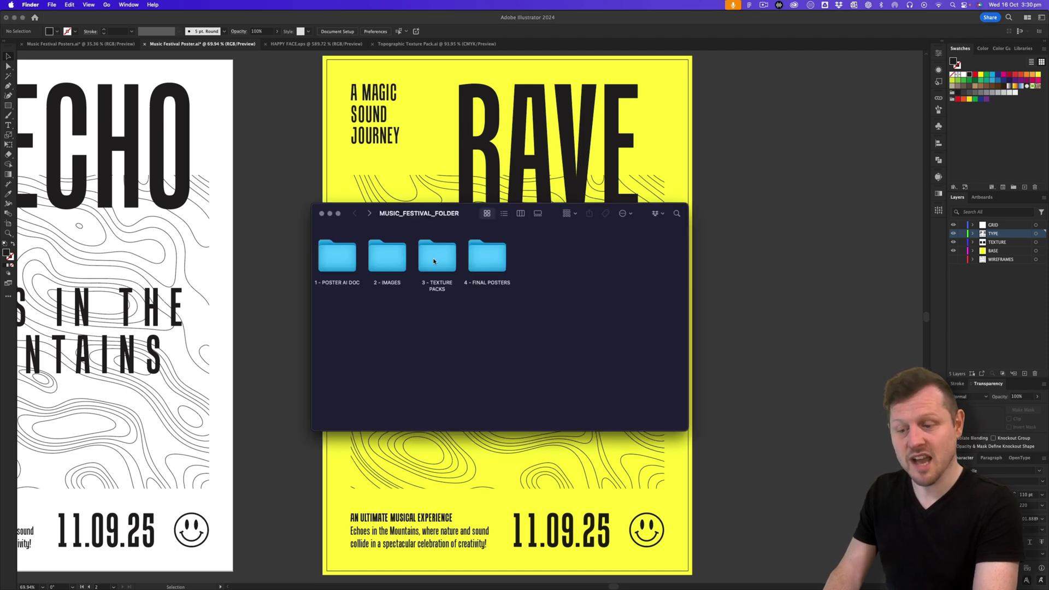
double_click(438, 255)
double_click(344, 254)
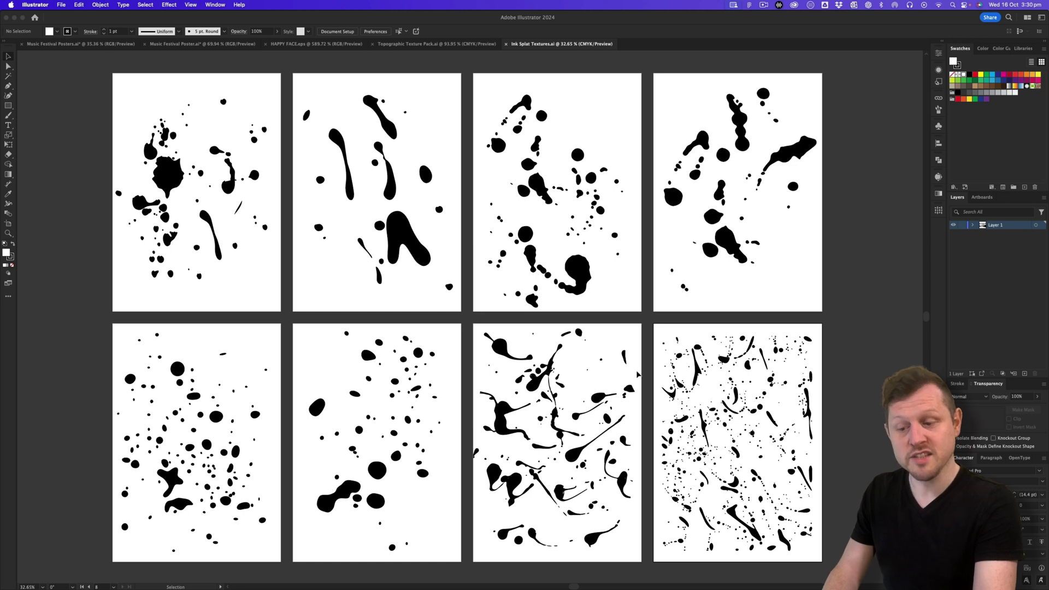
click(168, 174)
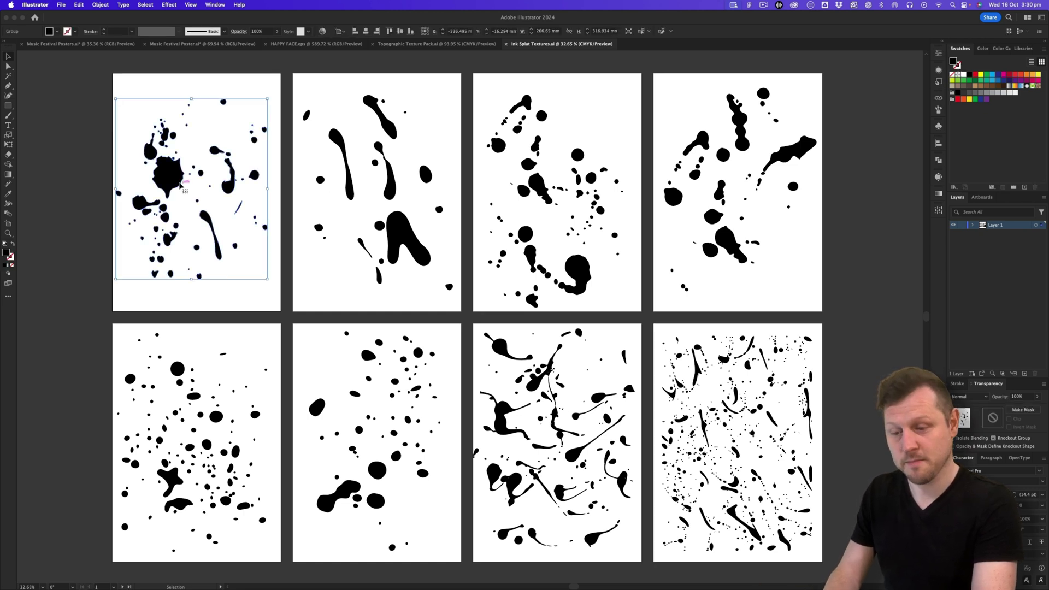
Return to the Music Festival Poster document and add a layer named SPLAT directly above BASE.
click(203, 44)
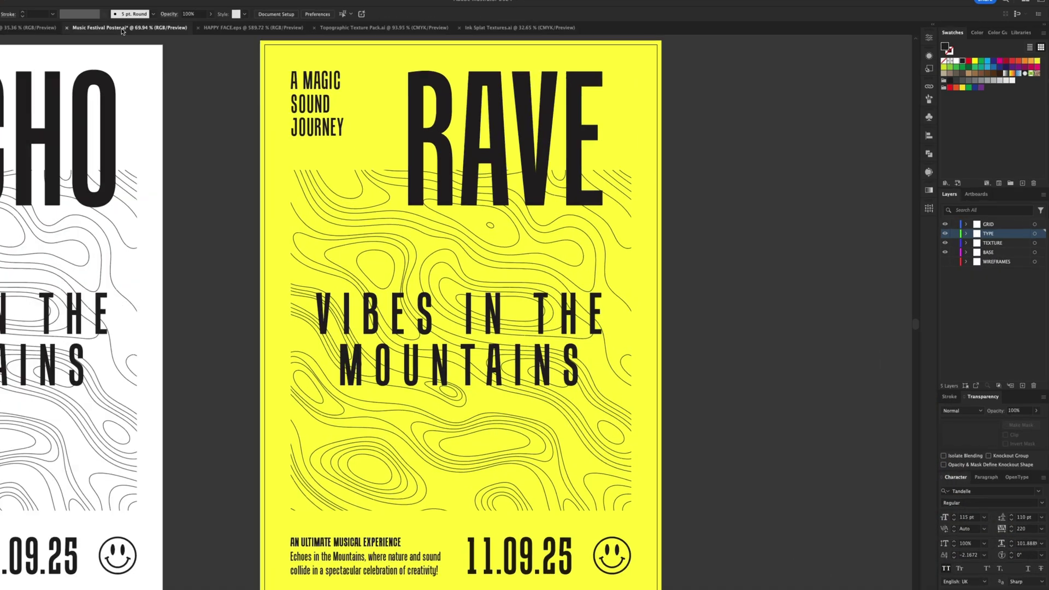
click(953, 268)
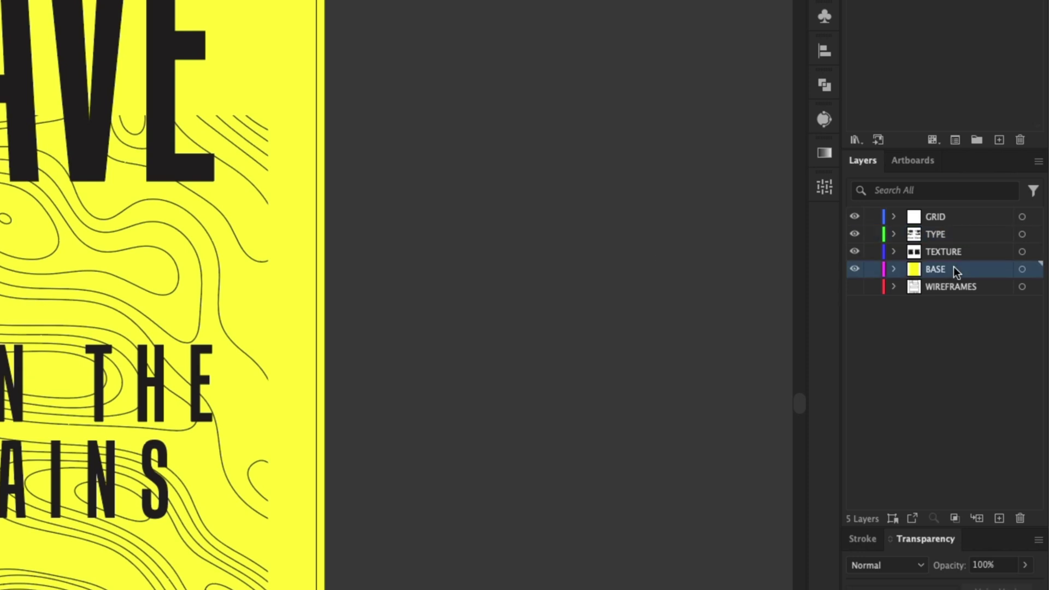
click(1000, 518)
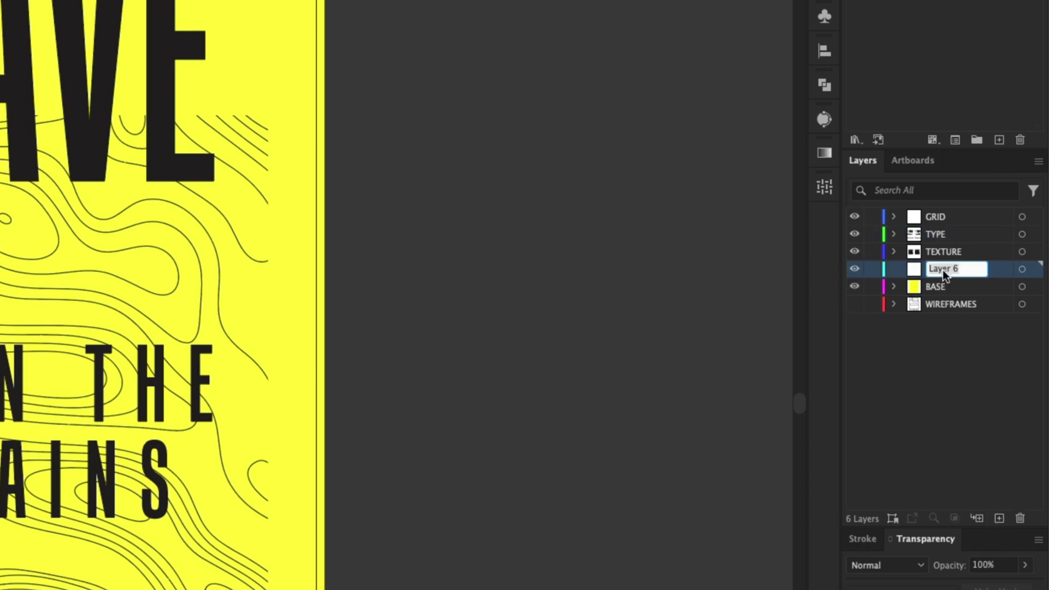
text(SPLAT)
key(Return)
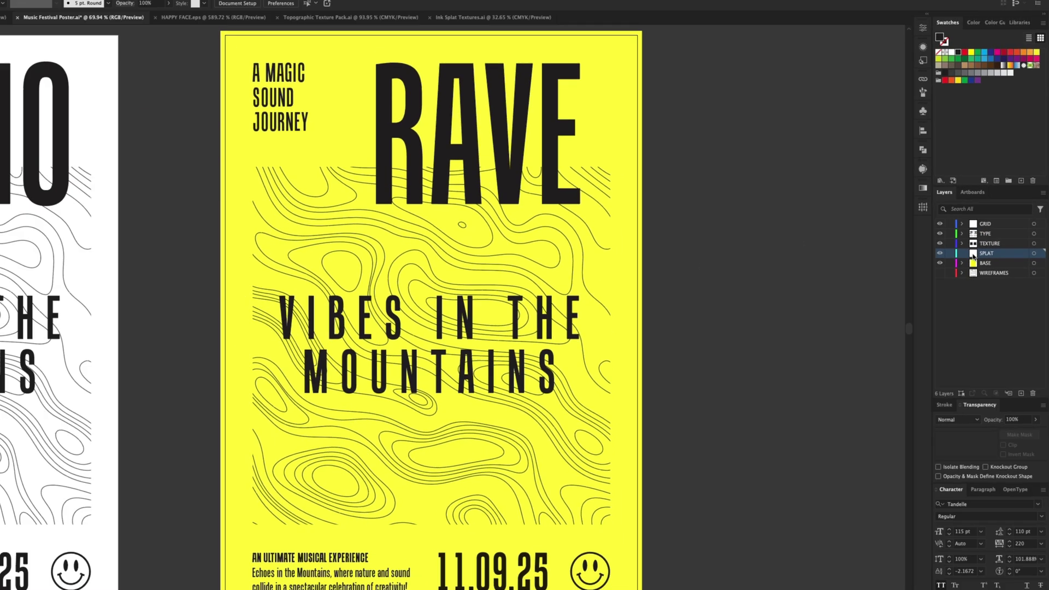
Paste the ink splat onto the SPLAT layer, position it across the yellow RAVE poster and fill it white.
key(super+v)
mouse_move(601, 335)
mouse_down()
mouse_move(746, 300)
mouse_move(661, 234)
mouse_move(757, 224)
mouse_move(741, 236)
mouse_up()
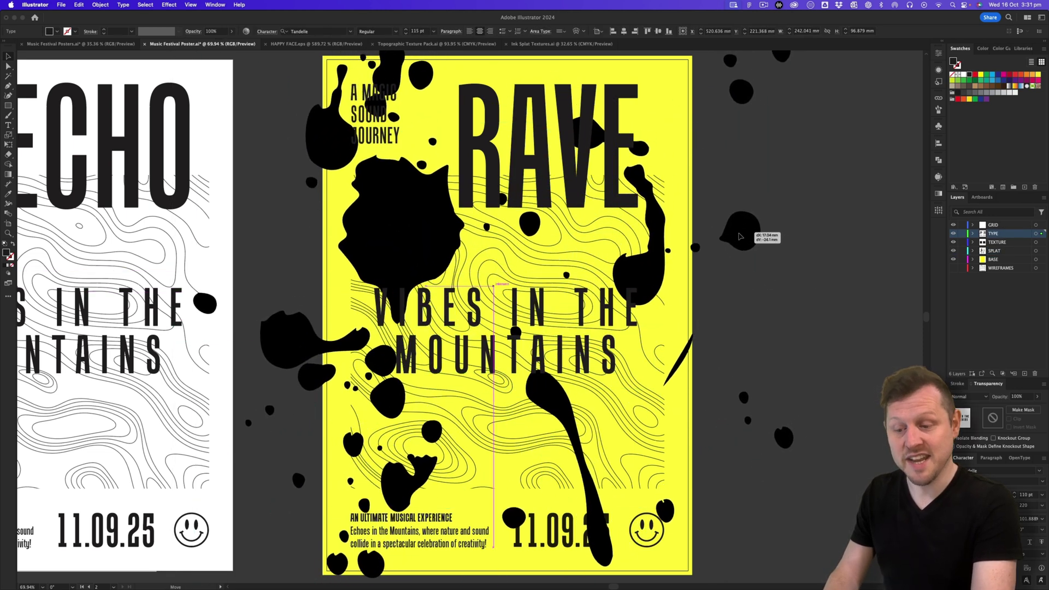
click(964, 77)
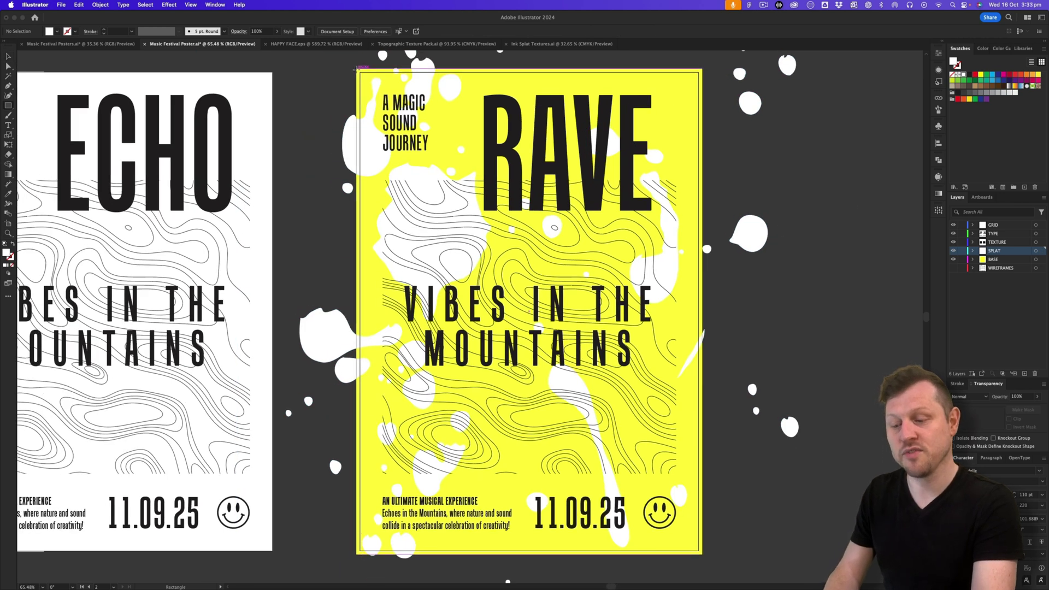
Draw a rectangle over the yellow RAVE poster out to its bleed and mask the white splat with it.
drag(356, 69, 703, 555)
key(v)
shift+click(747, 234)
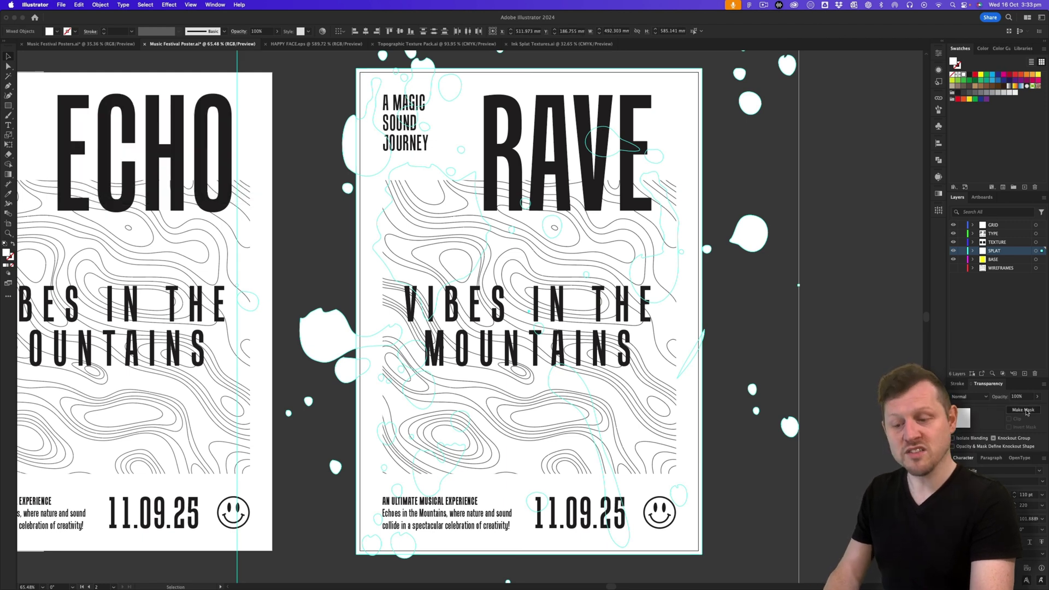
click(1026, 409)
key(super+shift+a)
Compare the ECHO and RAVE posters with the rows of coloured variations in the Music Festival Posters document.
scroll(540, 289, down, 2)
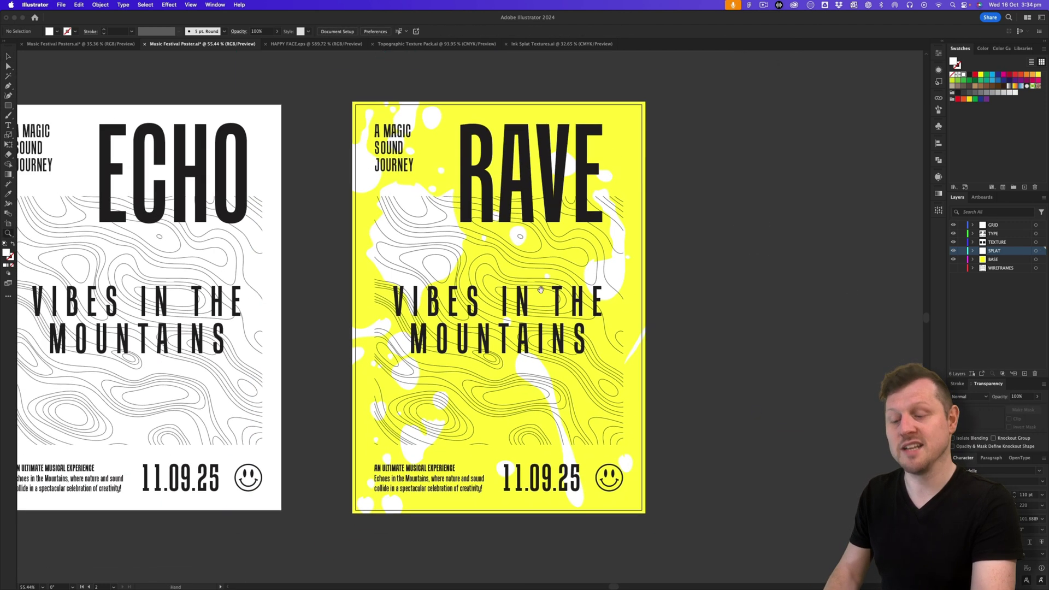
scroll(540, 290, down, 2)
scroll(557, 287, left, 3)
scroll(573, 284, right, 2)
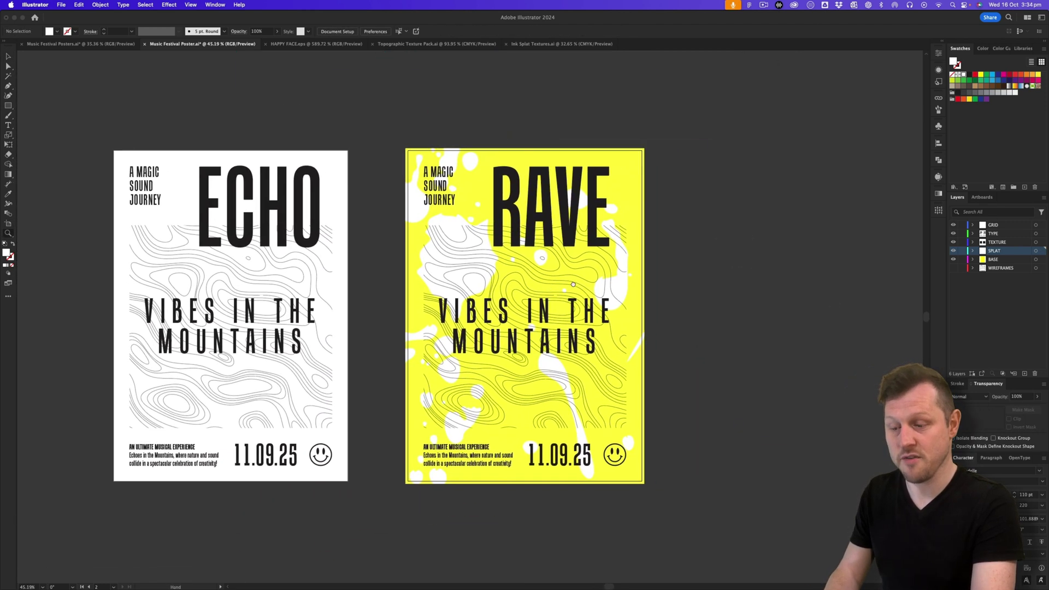
scroll(573, 284, right, 2)
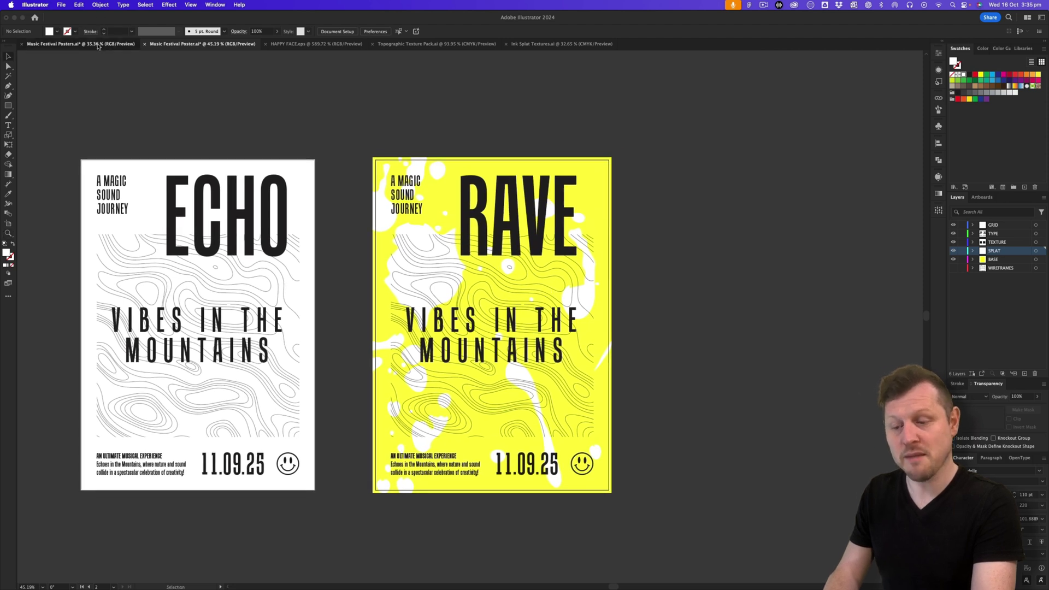
click(97, 47)
scroll(563, 248, down, 2)
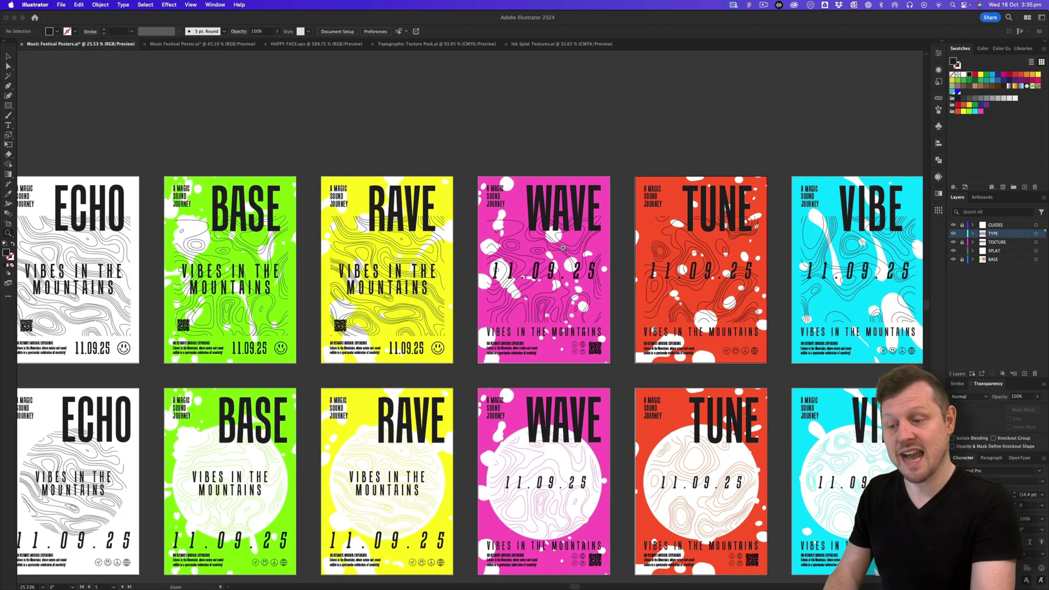
scroll(563, 248, down, 2)
scroll(599, 219, right, 1)
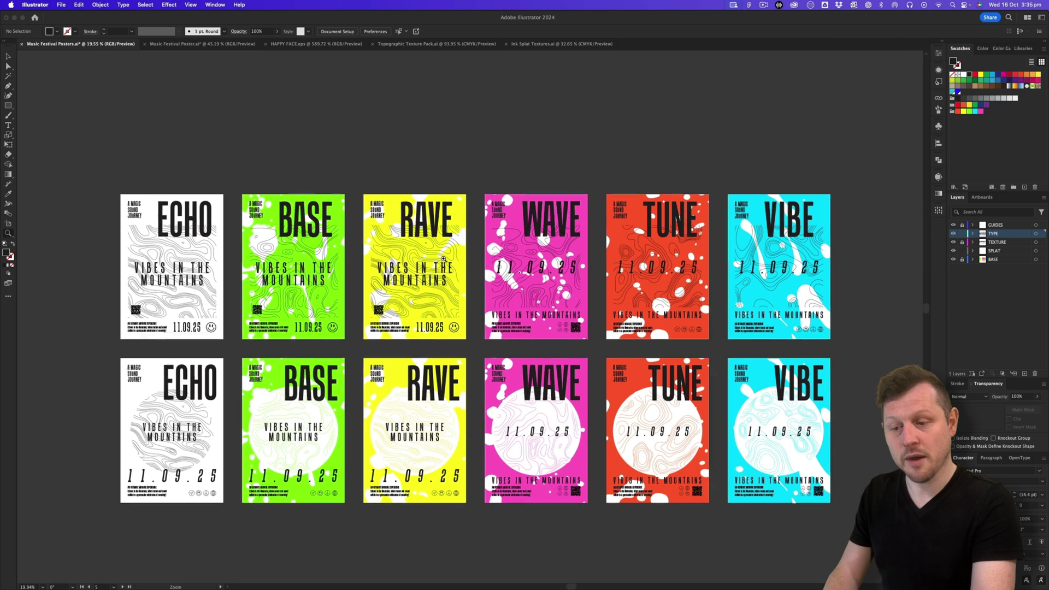
scroll(430, 267, up, 3)
scroll(441, 258, down, 1)
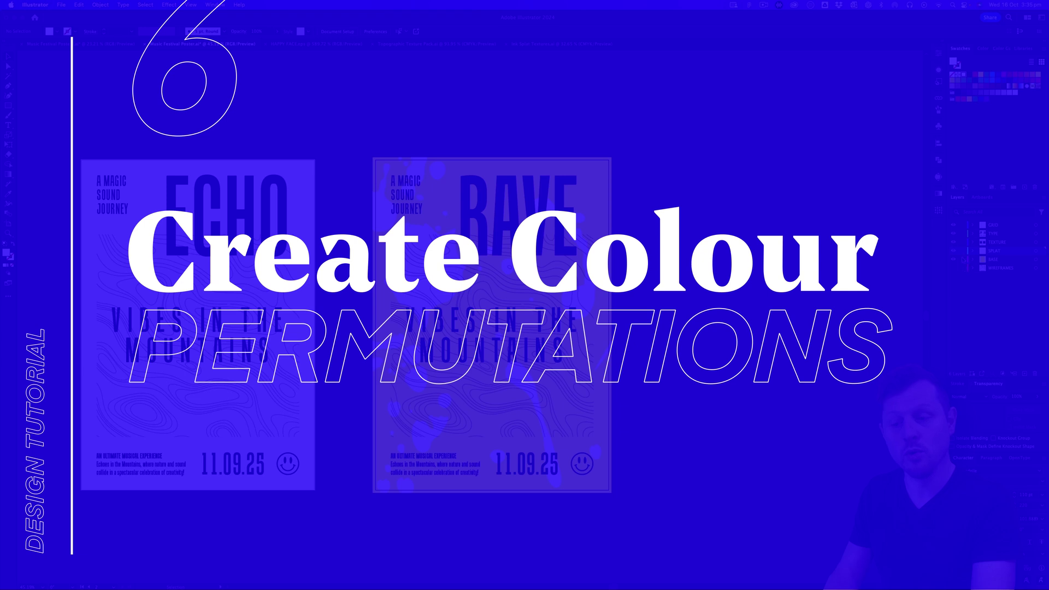
Show the guides in the Music Festival Poster document and duplicate the yellow RAVE artboard with its artwork to the right.
key(super+semicolon)
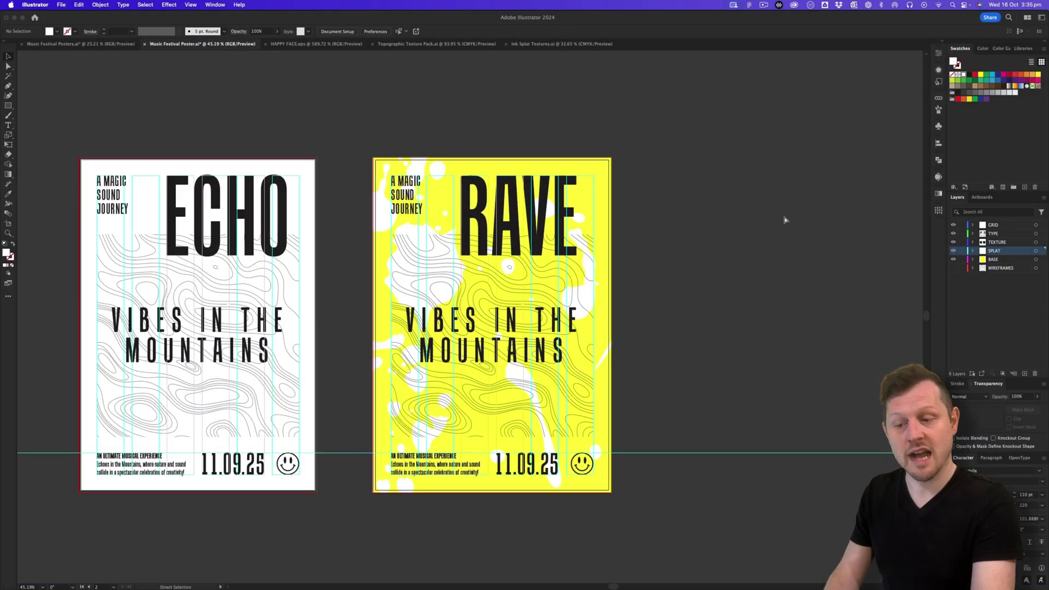
click(9, 224)
drag(398, 258, 704, 265)
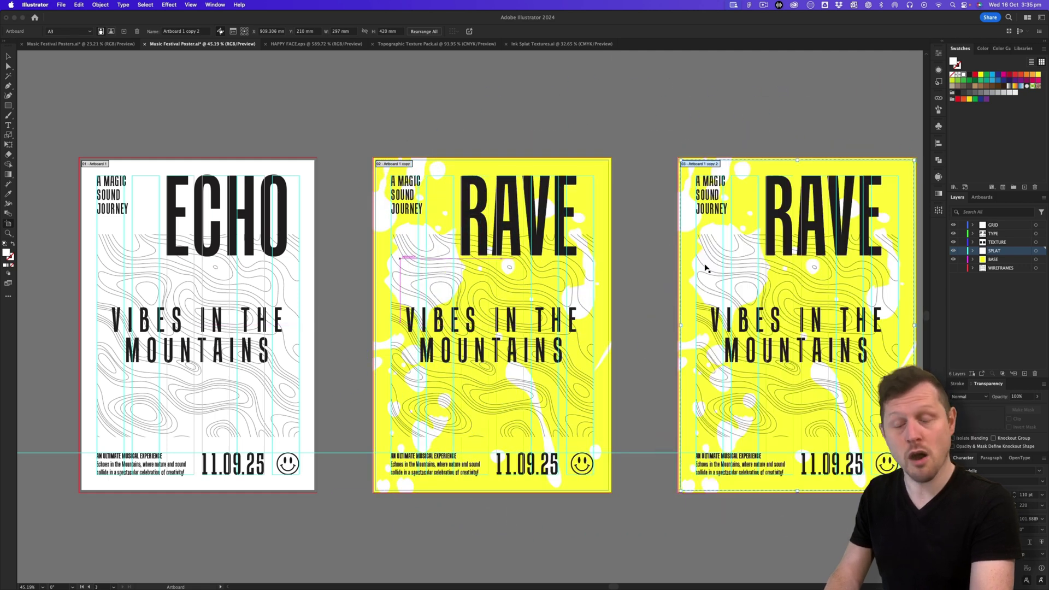
key(v)
Recolour the base rectangle of the duplicated RAVE poster to the green hex value 8CF80F.
scroll(588, 141, right, 10)
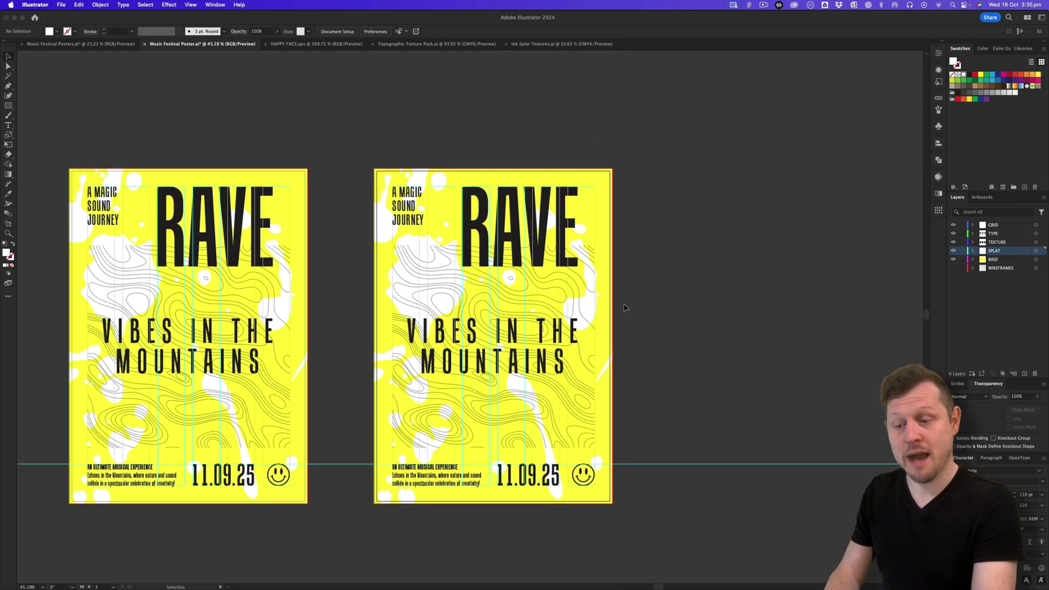
scroll(634, 276, left, 1)
key(super+semicolon)
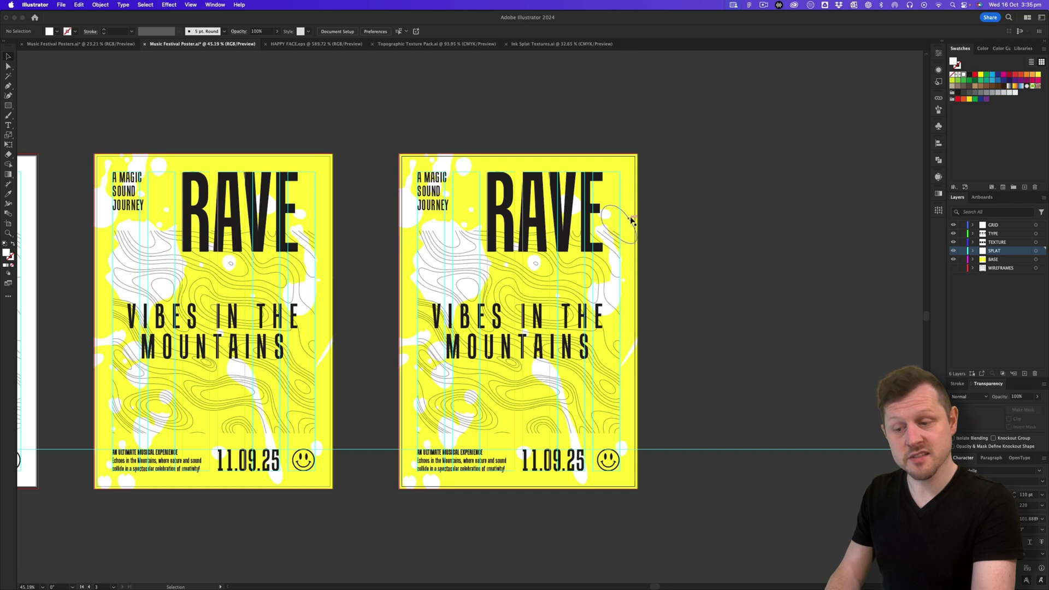
click(631, 484)
double_click(8, 254)
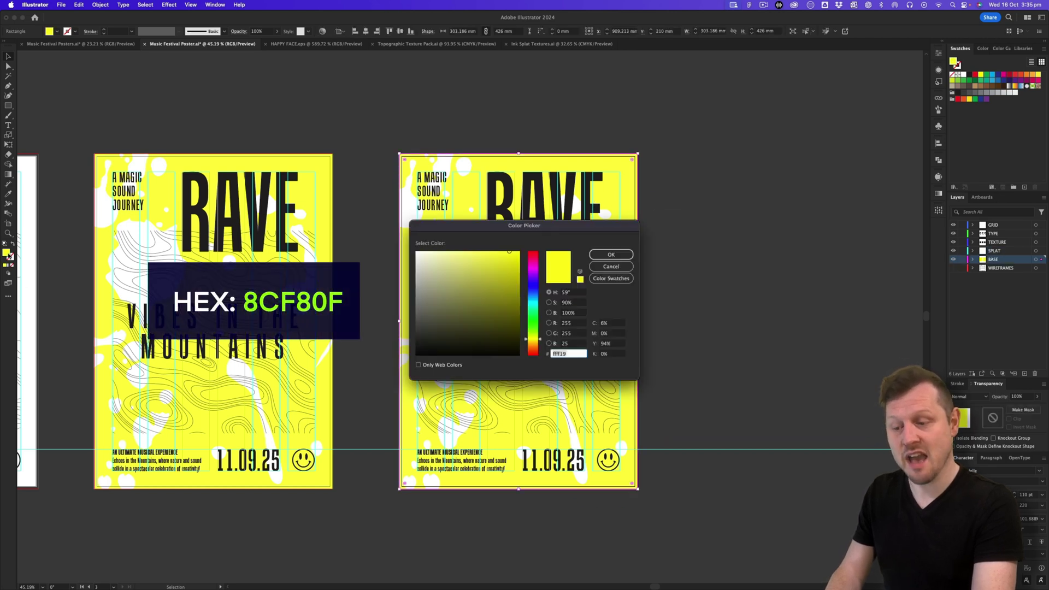
text(8CF80F)
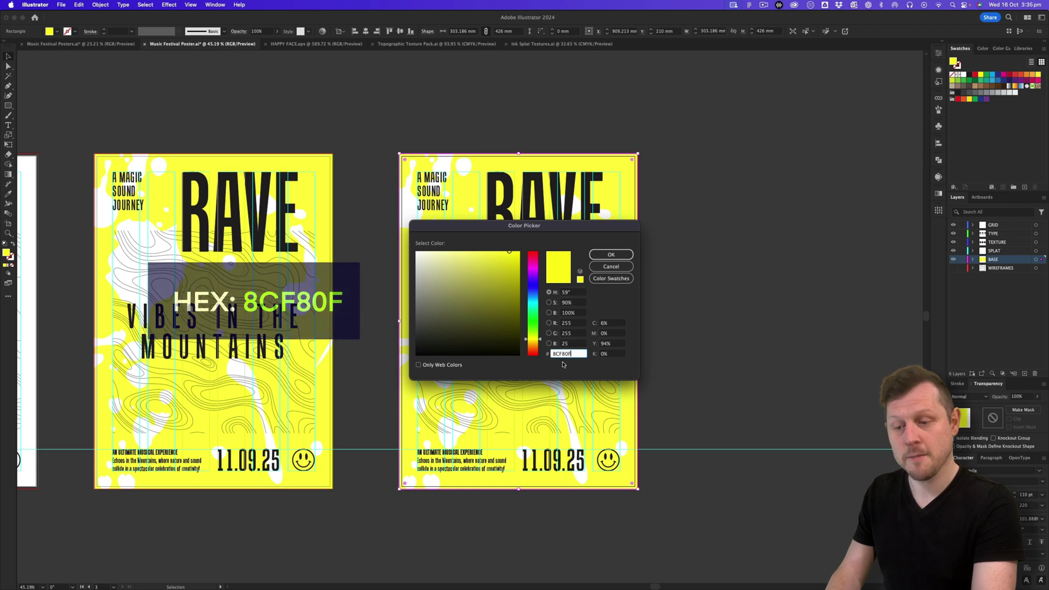
key(Return)
Replace the RAVE headline on the green poster with the call-out word BASE from the poster copy slide.
key(super+Tab)
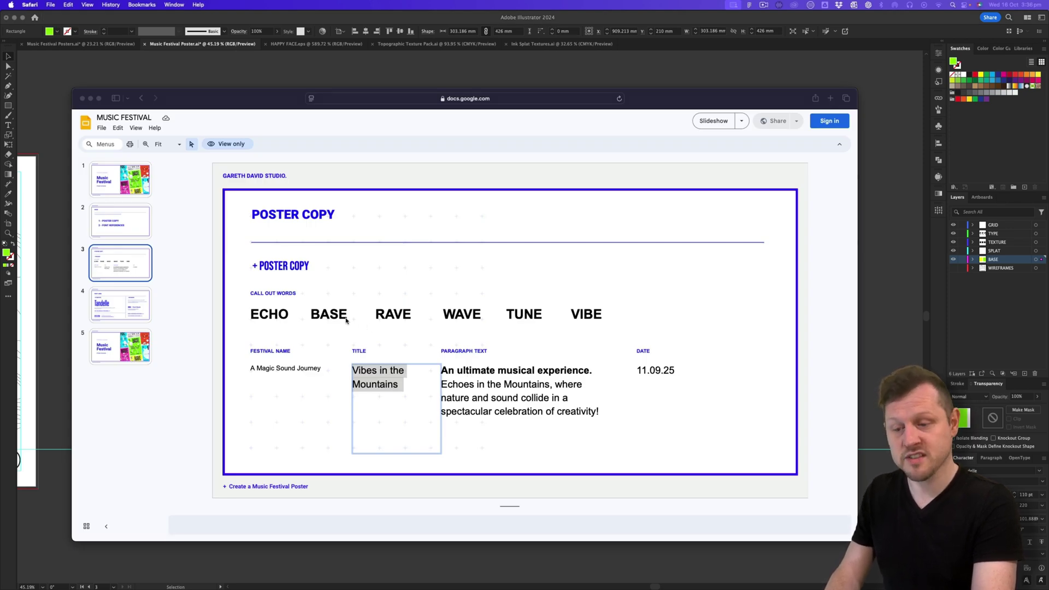
click(323, 313)
key(super+Tab)
double_click(535, 196)
text(BASE)
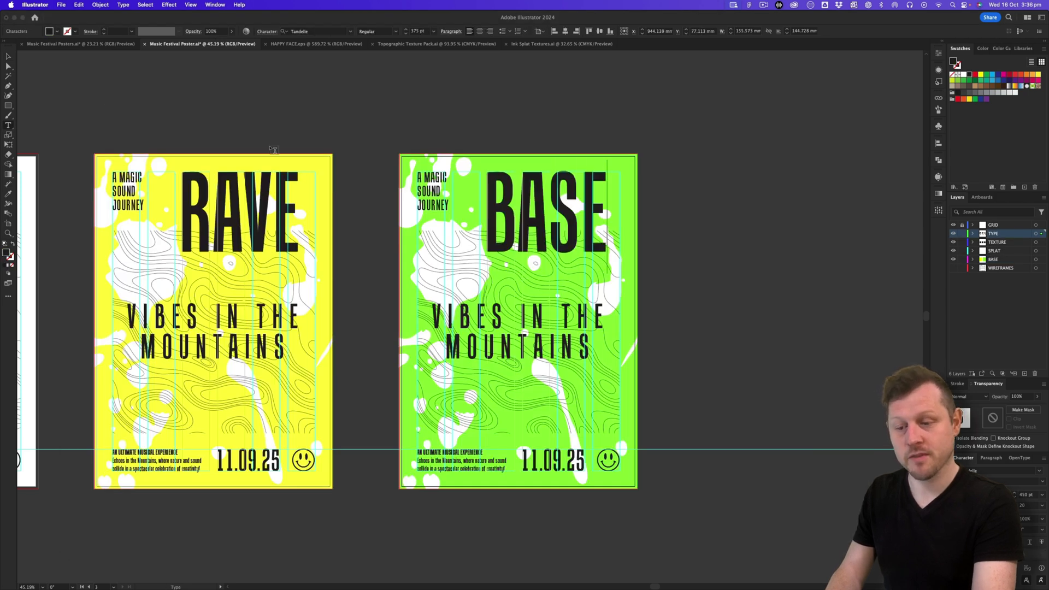
click(249, 79)
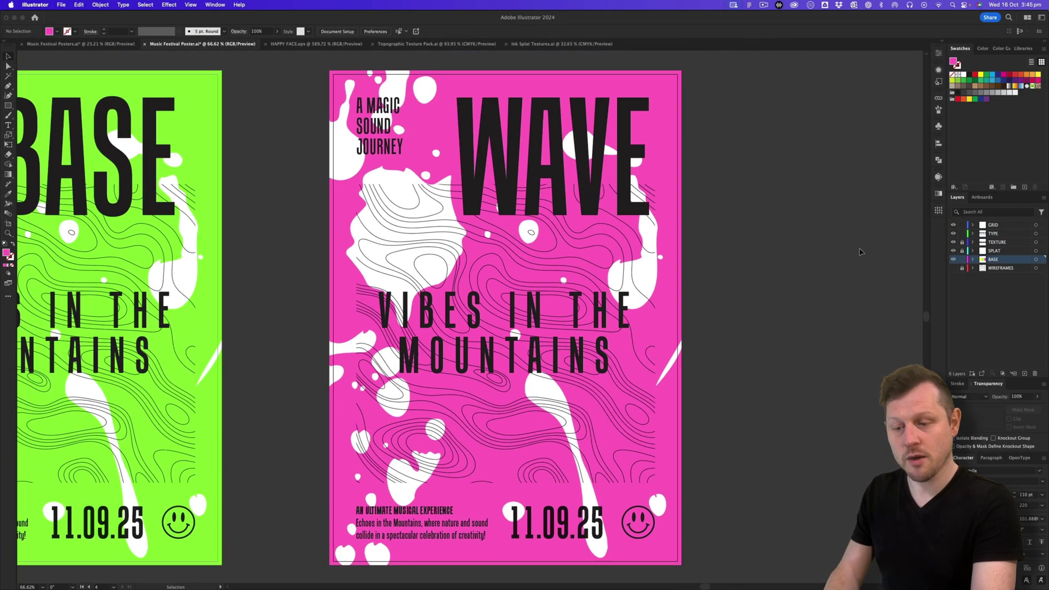
Save the Music Festival Poster document containing the pink WAVE poster.
key(super+s)
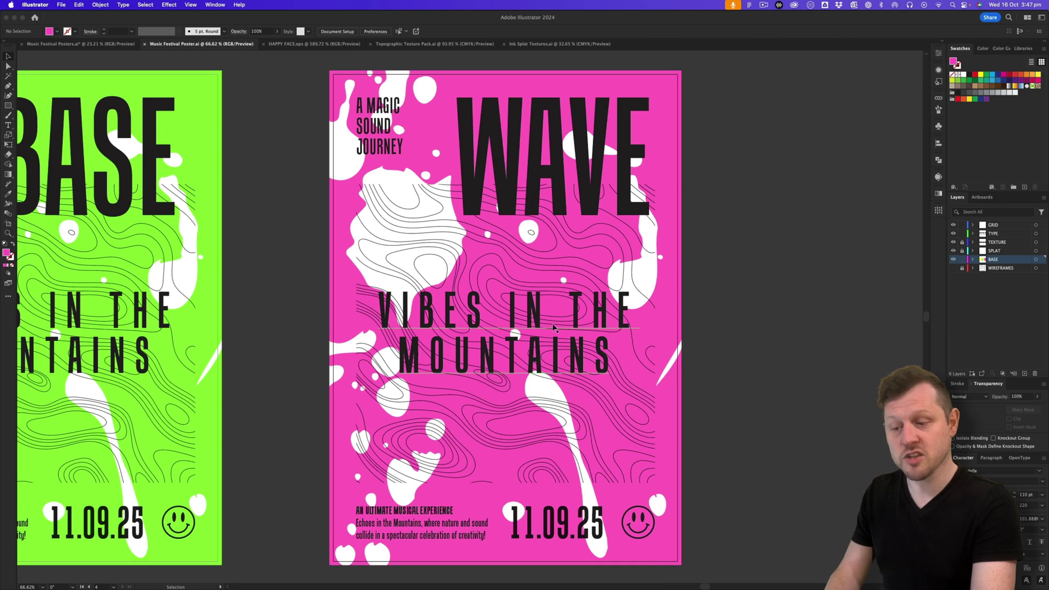
scroll(553, 327, down, 5)
scroll(574, 298, up, 5)
key(v)
scroll(508, 300, up, 1)
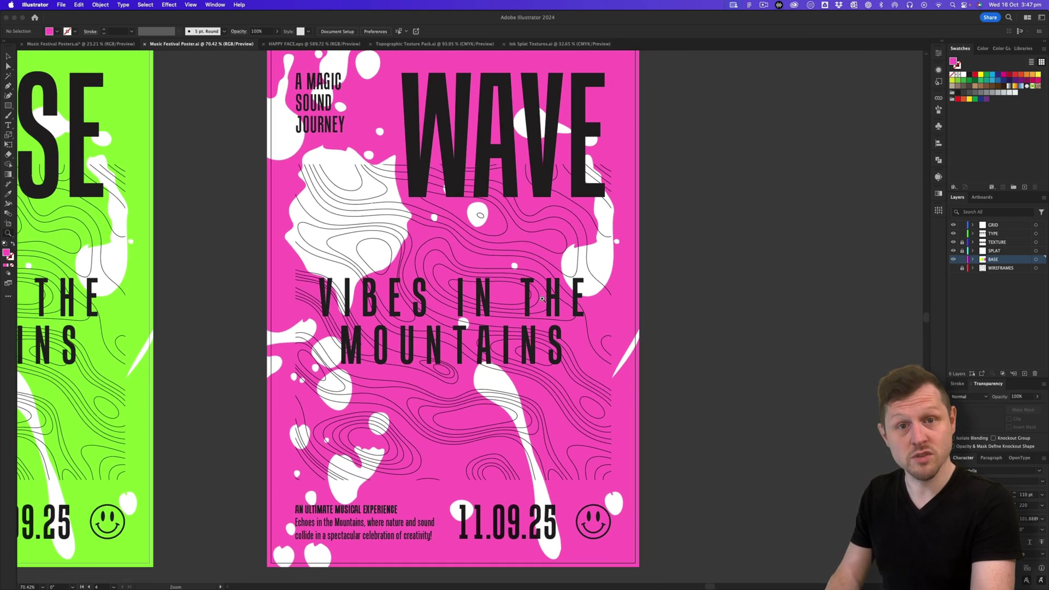
Copy the date 11.09.25 from the poster copy slide and replace the large centre title on the WAVE poster with it.
key(super+Tab)
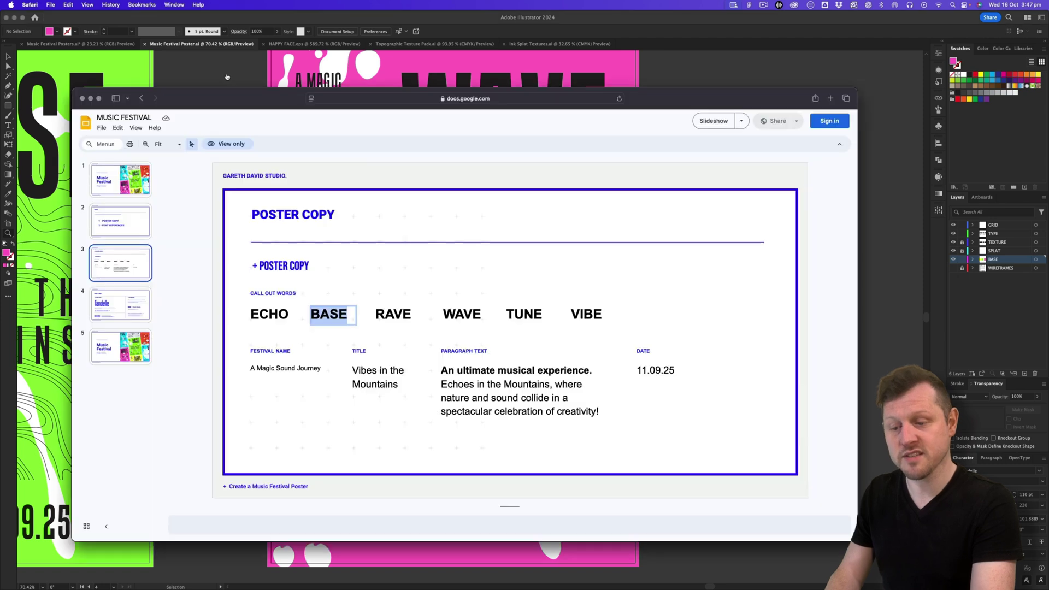
double_click(660, 370)
key(super+c)
key(super+Tab)
triple_click(465, 300)
key(super+v)
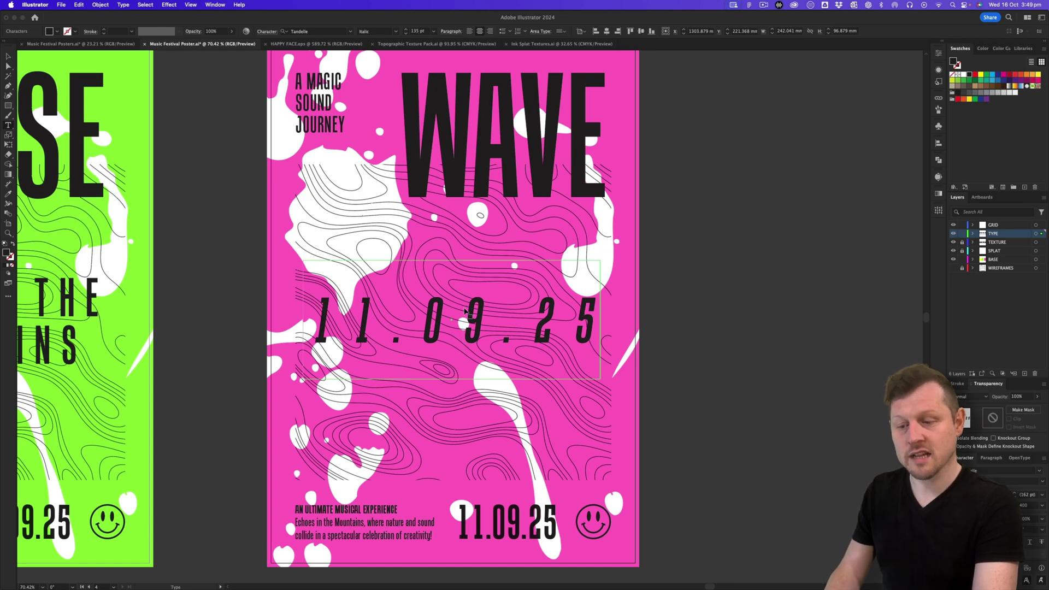
key(v)
click(465, 312)
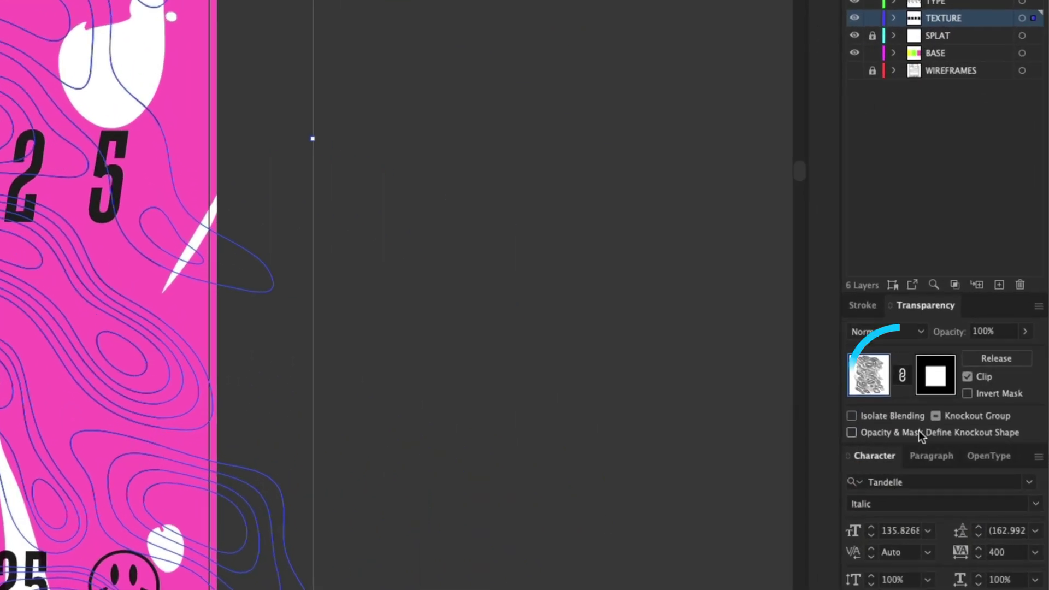
Shorten the opacity mask rectangle of the WAVE poster's topographic texture from its lower edge to about 257 × 231 mm.
click(941, 376)
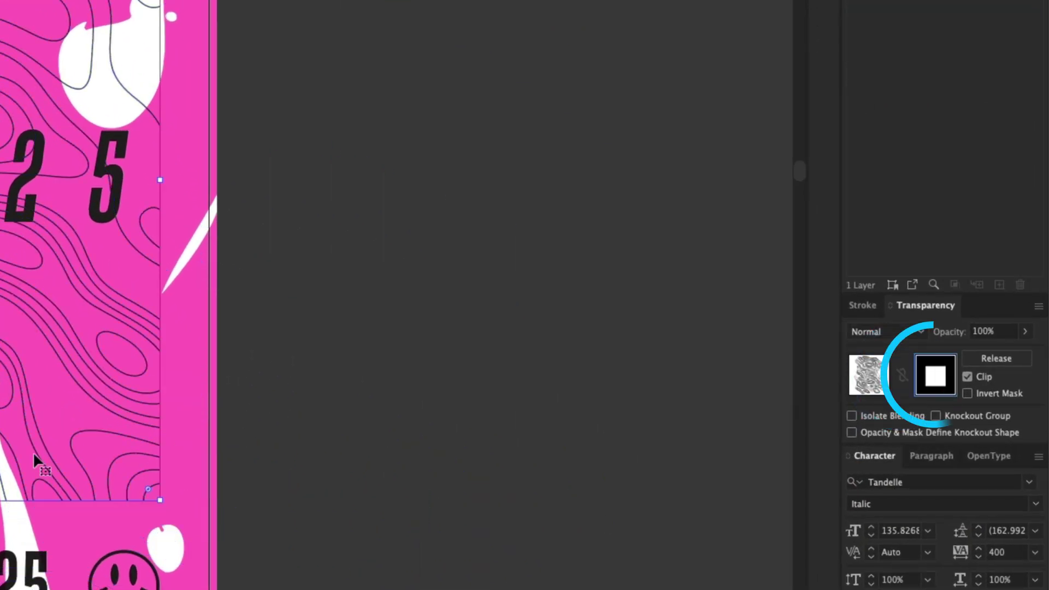
drag(0, 499, 0, 437)
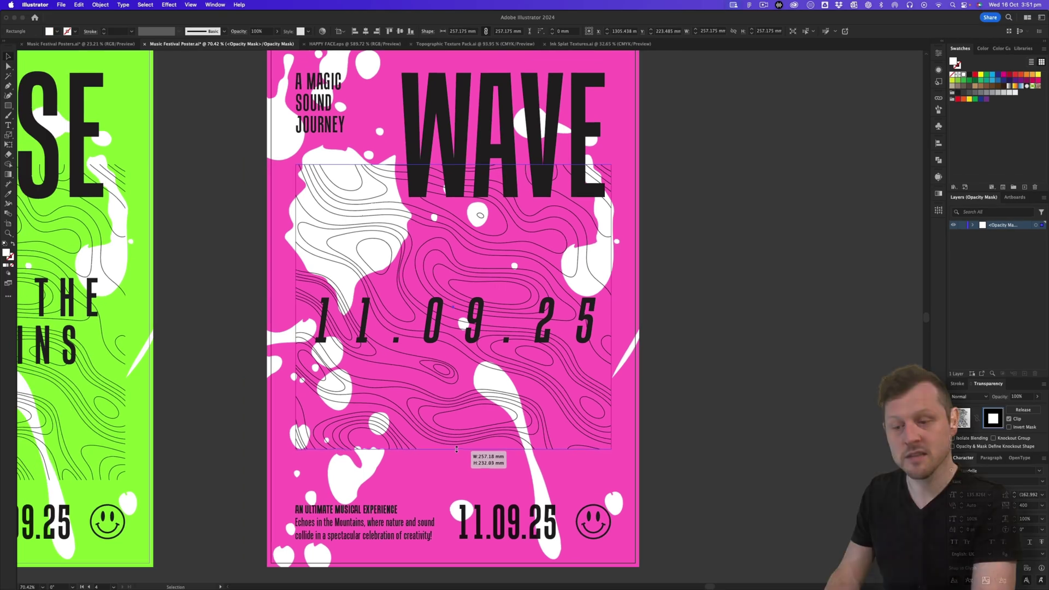
drag(457, 450, 457, 448)
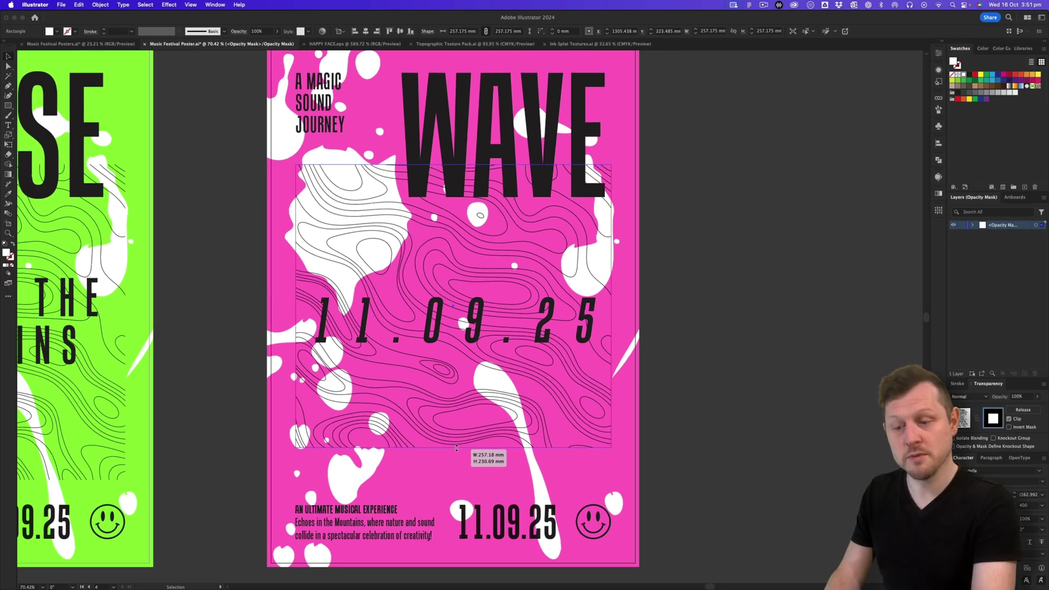
Copy the VIBES IN THE MOUNTAINS title from the BASE poster to the WAVE poster and fit it on one line below the texture.
scroll(710, 375, left, 5)
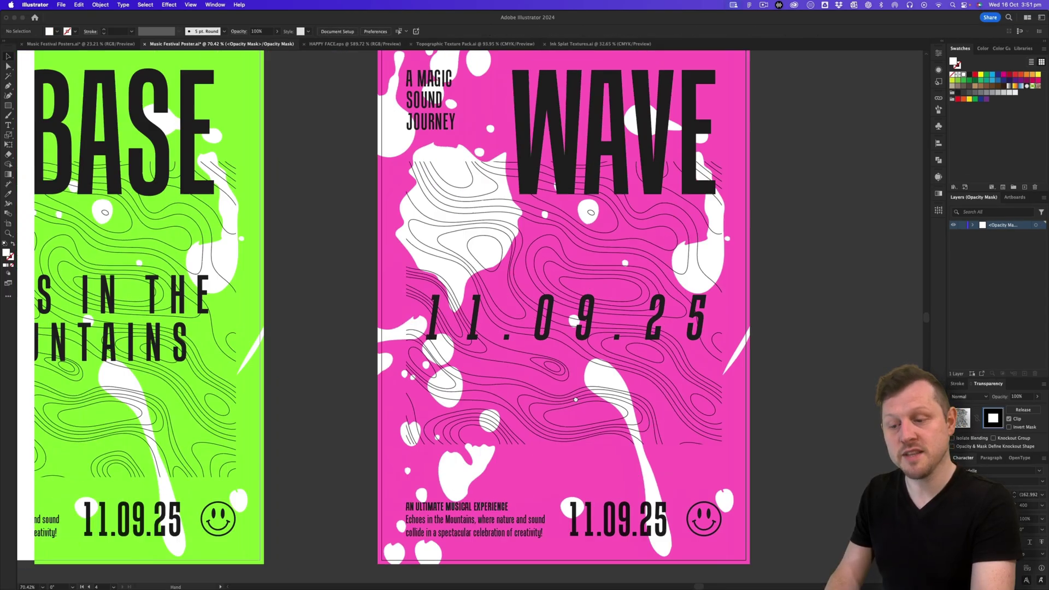
drag(126, 301, 623, 474)
scroll(601, 328, right, 5)
drag(721, 541, 773, 533)
scroll(697, 465, down, 2)
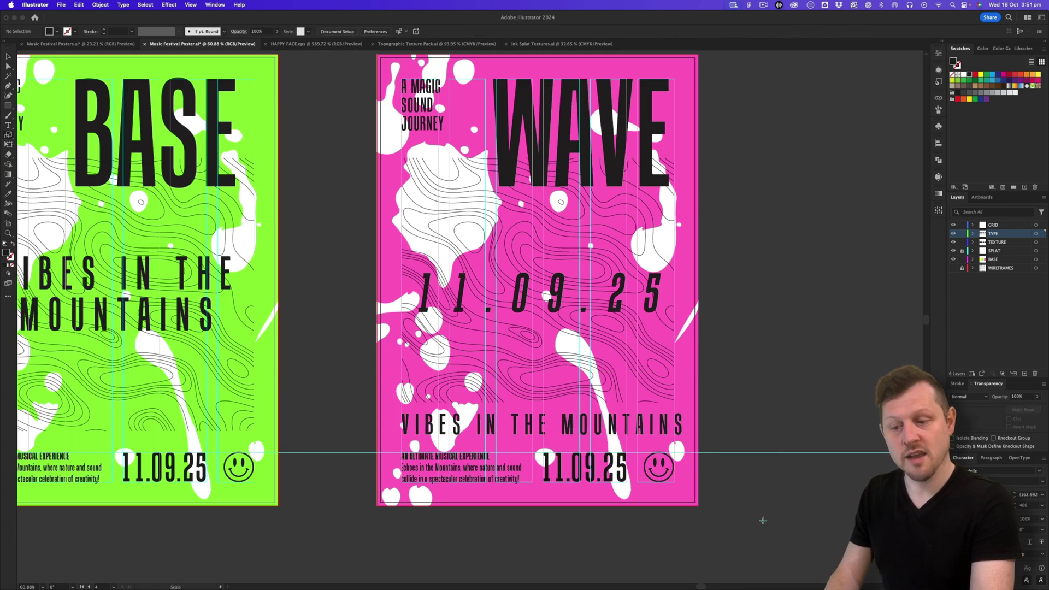
scroll(538, 327, up, 3)
scroll(538, 328, down, 2)
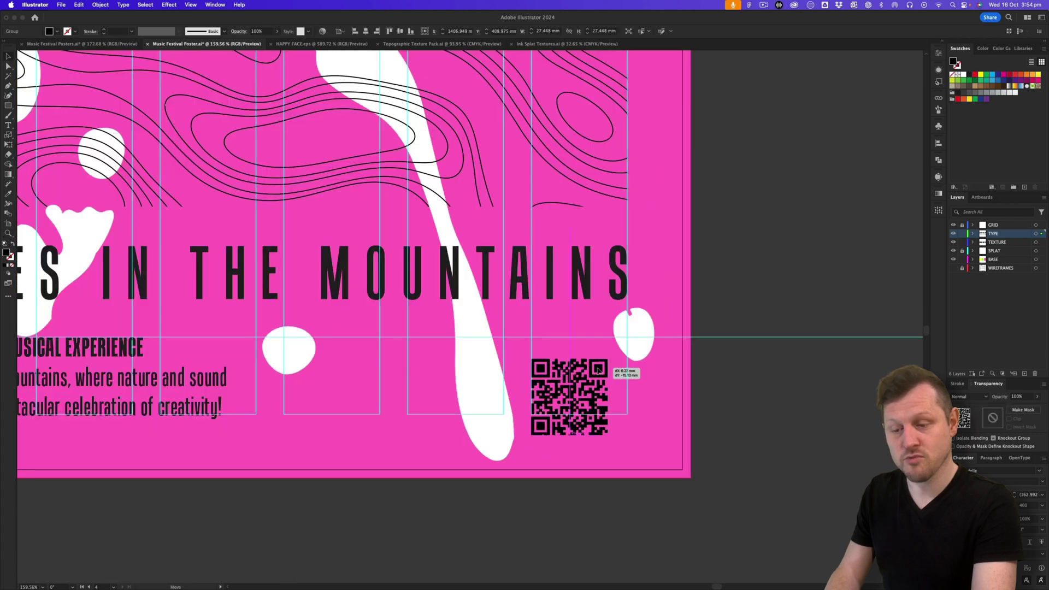
Place the QR code in the WAVE poster's lower-right margin corner and the group of four small icons beside it.
drag(598, 370, 617, 348)
drag(475, 444, 522, 386)
scroll(522, 384, down, 10)
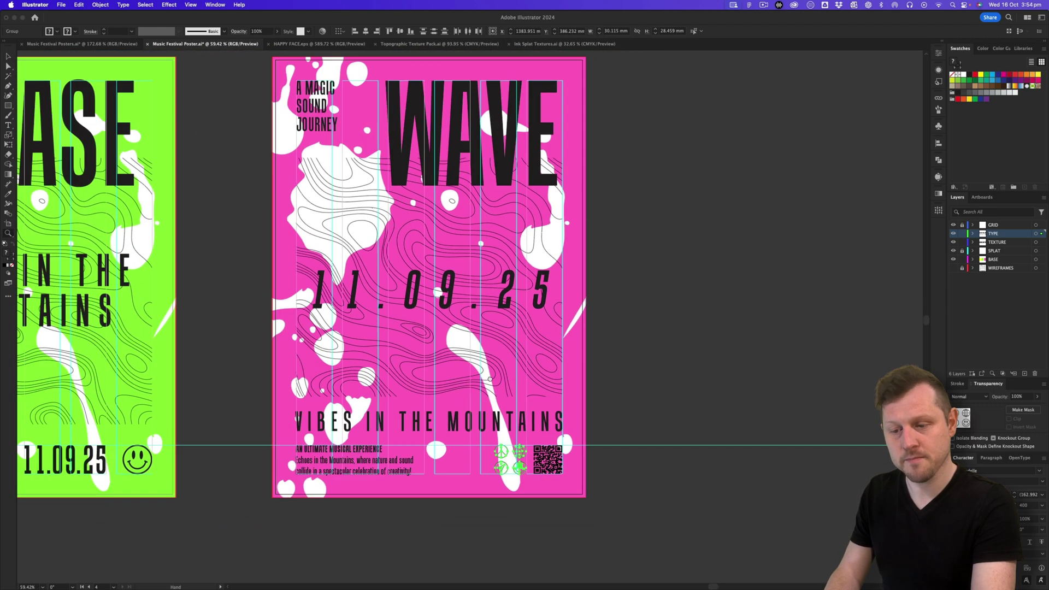
drag(490, 378, 545, 435)
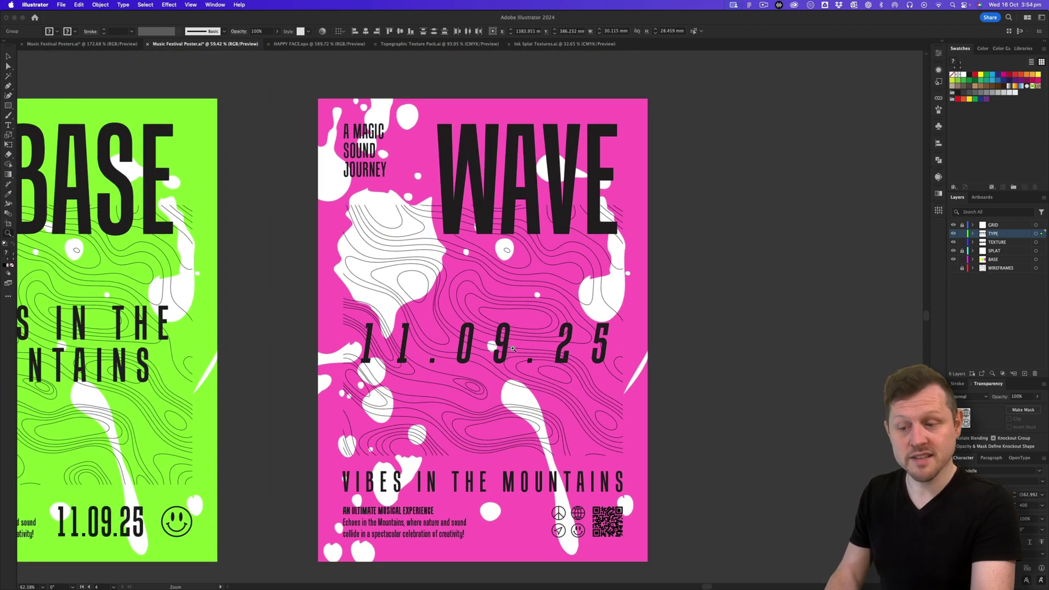
scroll(512, 351, up, 2)
click(782, 336)
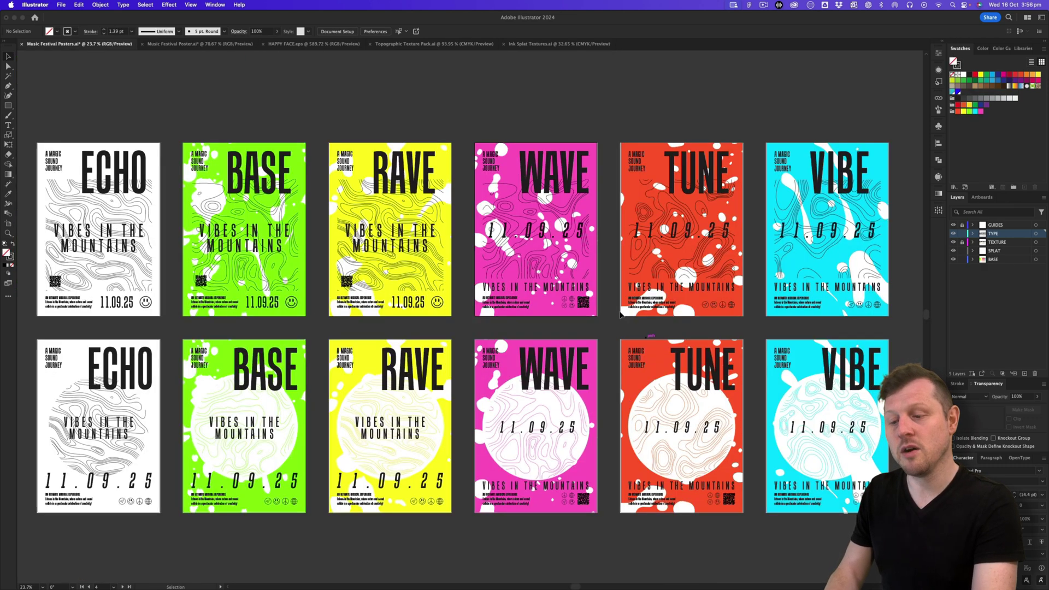
Examine the lower row of poster variations with circular textures in the Music Festival Posters document.
scroll(98, 427, up, 5)
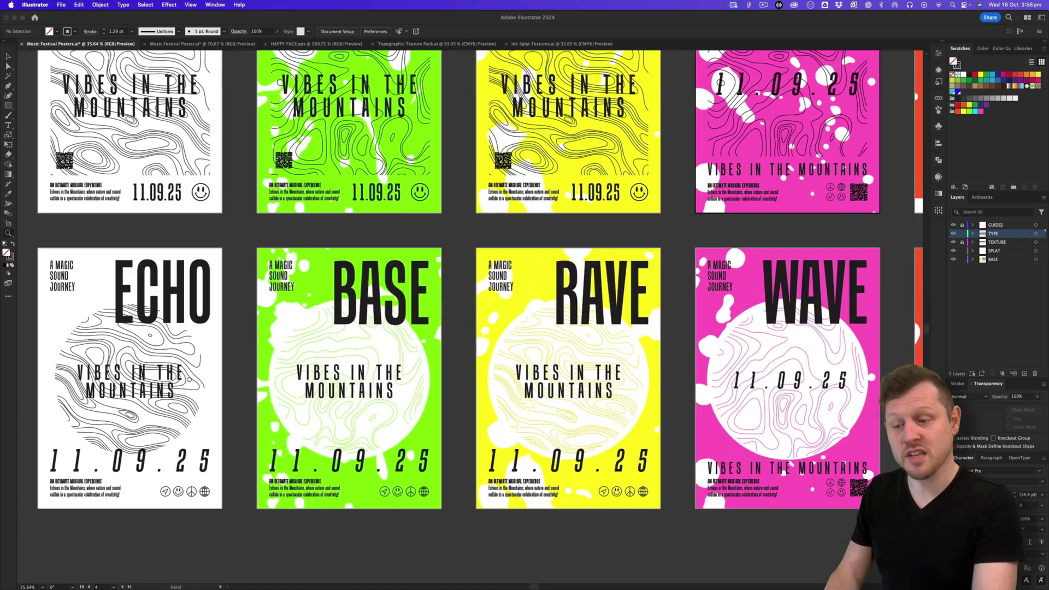
scroll(618, 346, right, 5)
scroll(767, 352, up, 3)
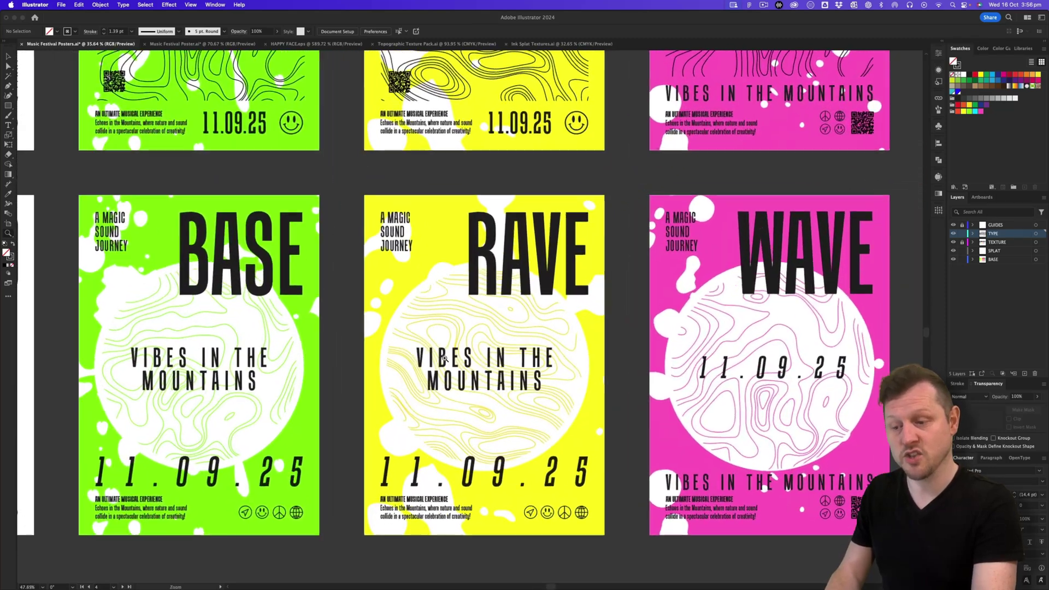
scroll(767, 352, right, 10)
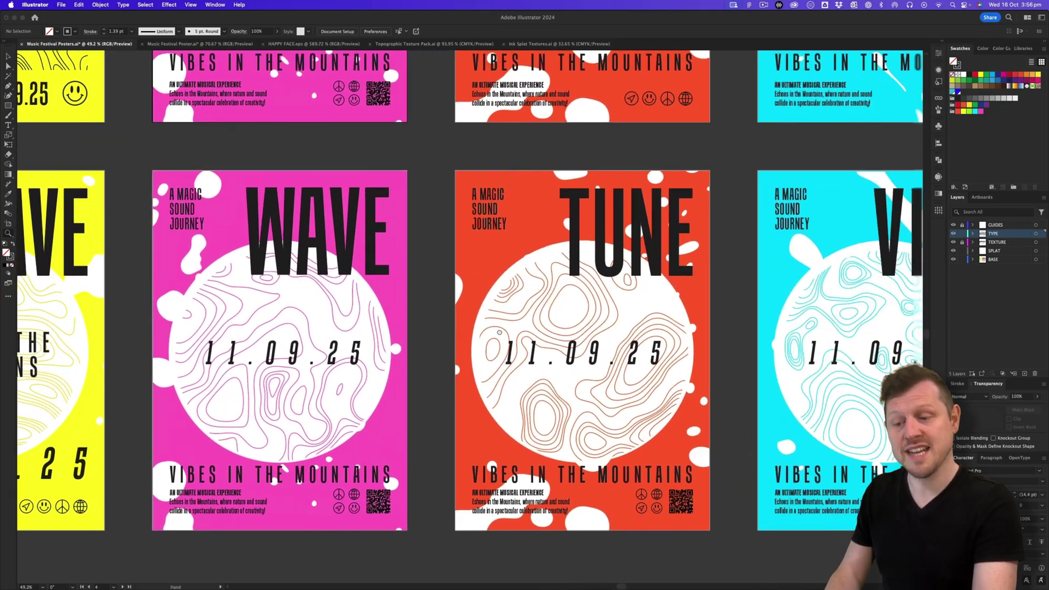
scroll(566, 331, right, 3)
scroll(492, 327, down, 6)
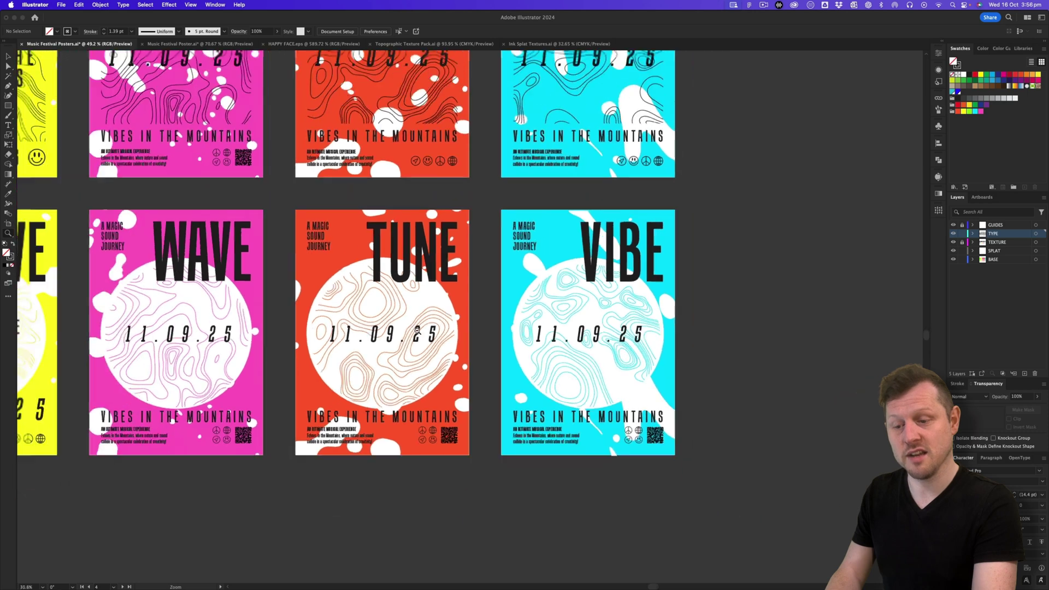
scroll(358, 348, left, 5)
scroll(358, 348, up, 2)
Unlock the layers and show the guides in the Music Festival Poster document.
click(189, 45)
scroll(321, 241, down, 5)
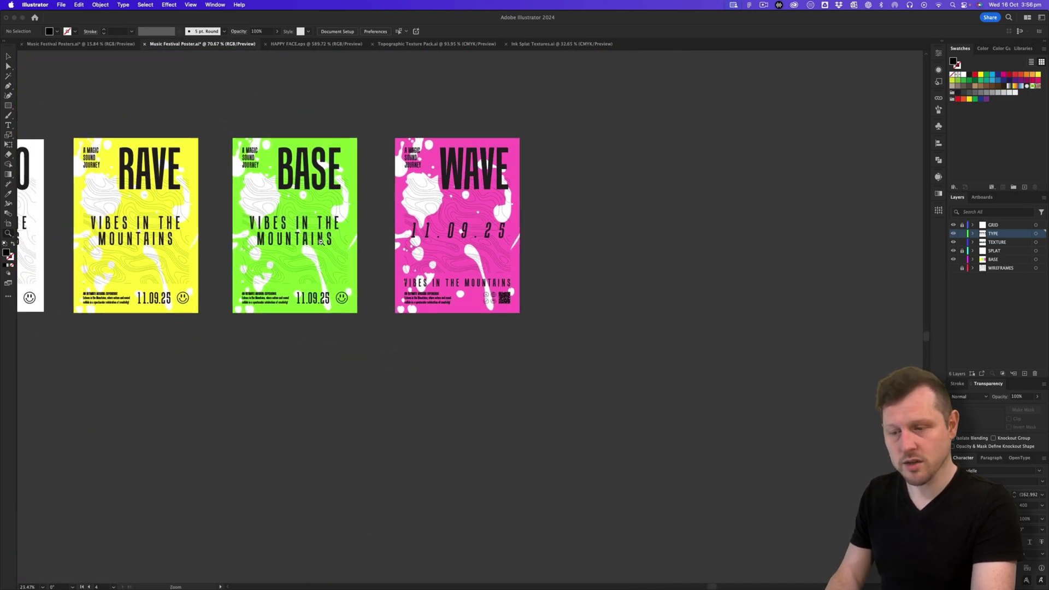
scroll(321, 241, left, 5)
scroll(321, 241, up, 1)
scroll(651, 275, right, 1)
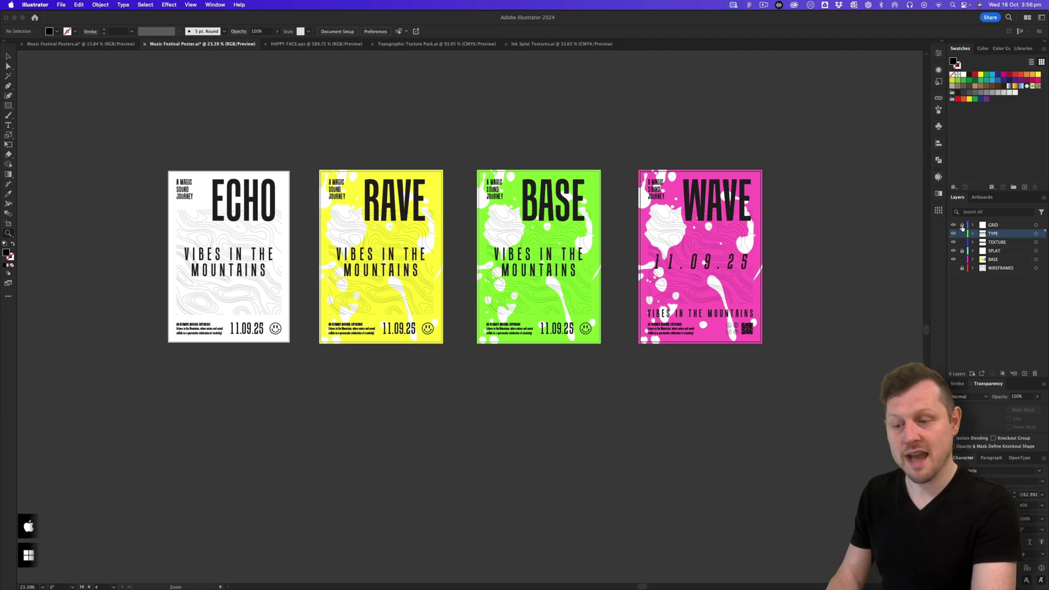
key(ctrl+semicolon)
scroll(621, 236, up, 1)
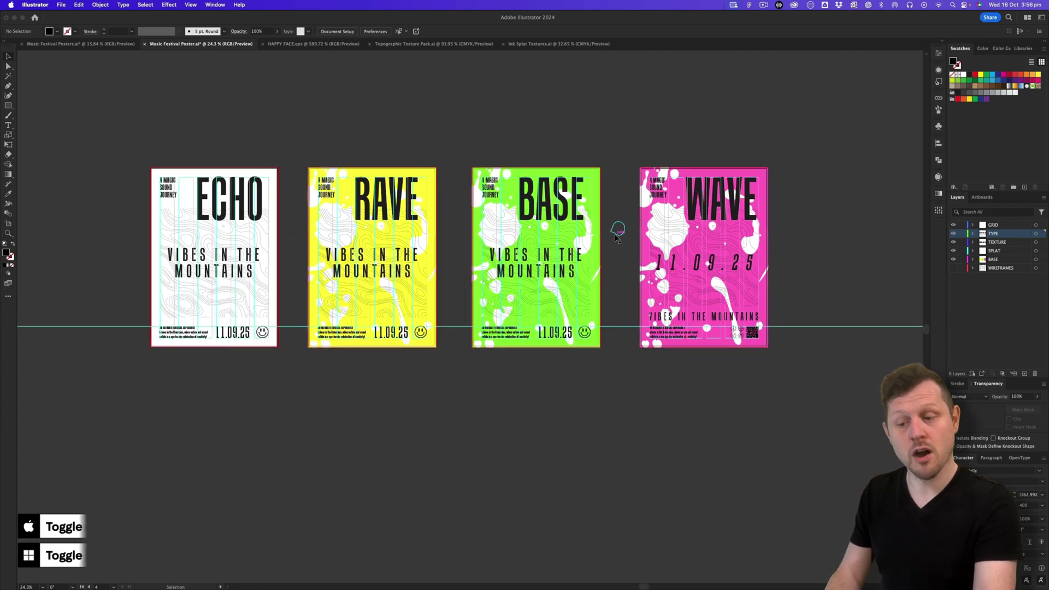
Duplicate all four artboards with their artwork as a second row beneath the ECHO, RAVE, BASE and WAVE posters.
click(9, 224)
click(230, 220)
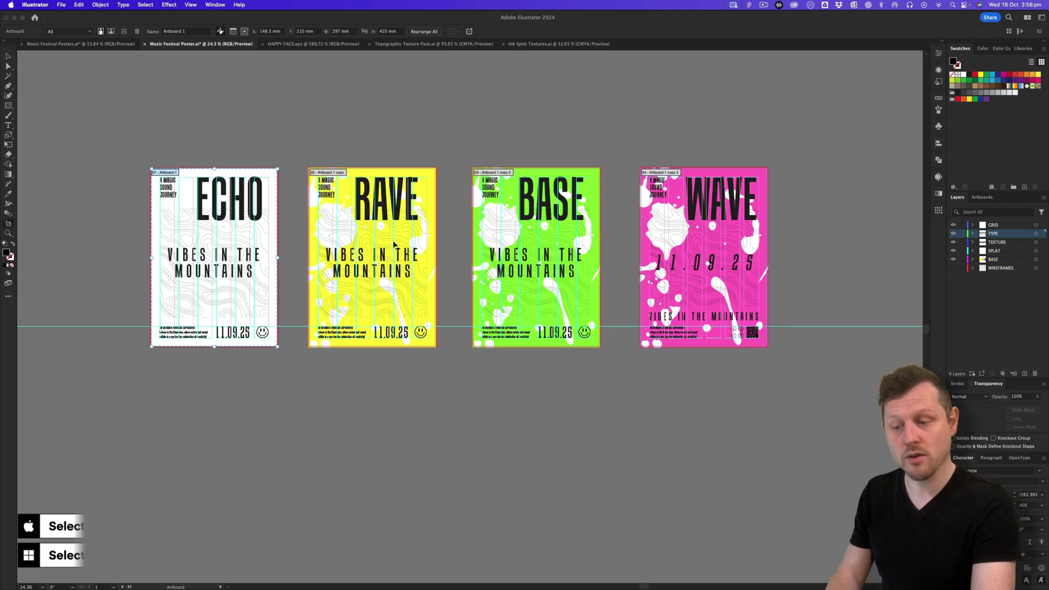
key(super)
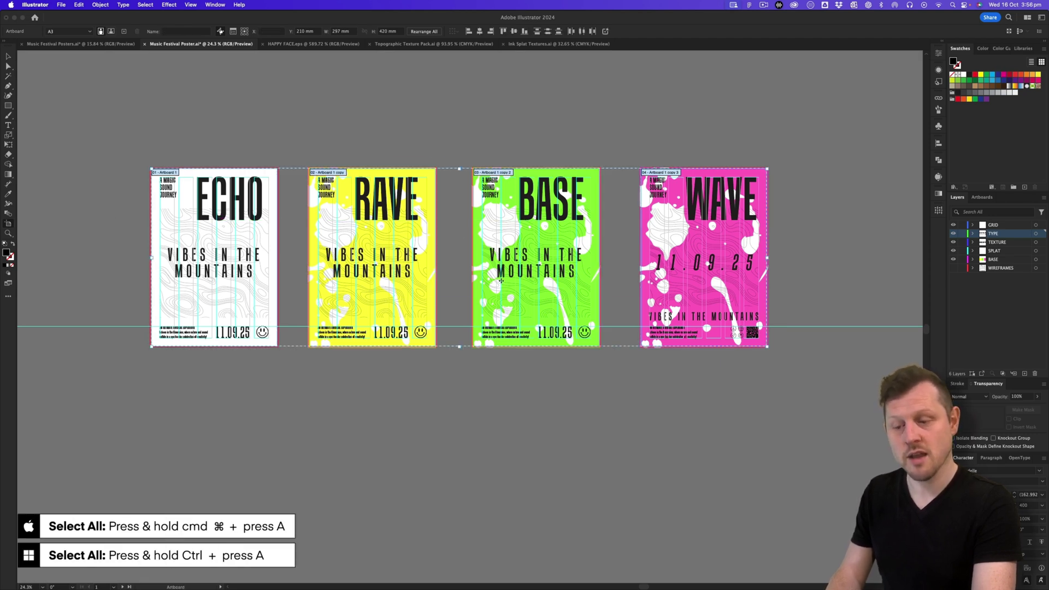
drag(430, 194, 443, 420)
key(Escape)
scroll(596, 216, down, 5)
scroll(596, 216, up, 7)
drag(437, 356, 454, 356)
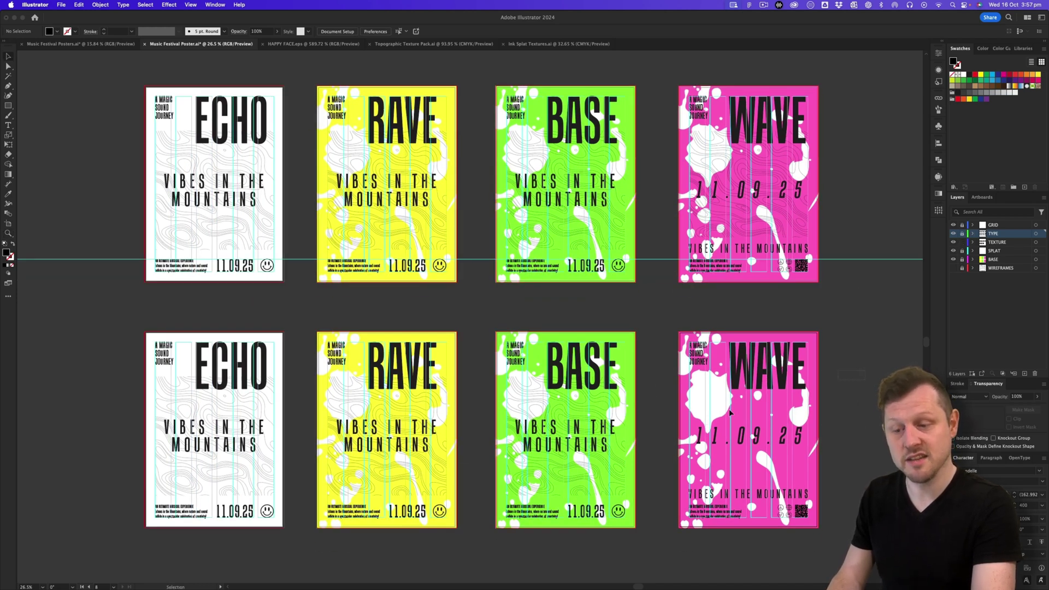
Delete the textures from the lower row of posters and paste a different texture from the Topographic Texture Pack onto its ECHO poster.
click(165, 492)
key(Delete)
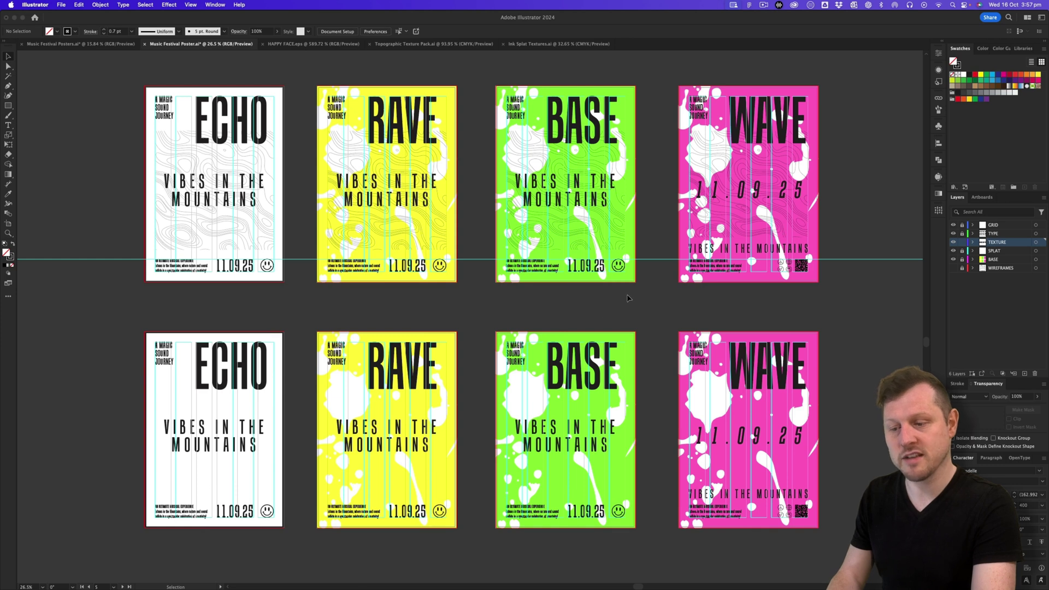
key(ctrl+Tab)
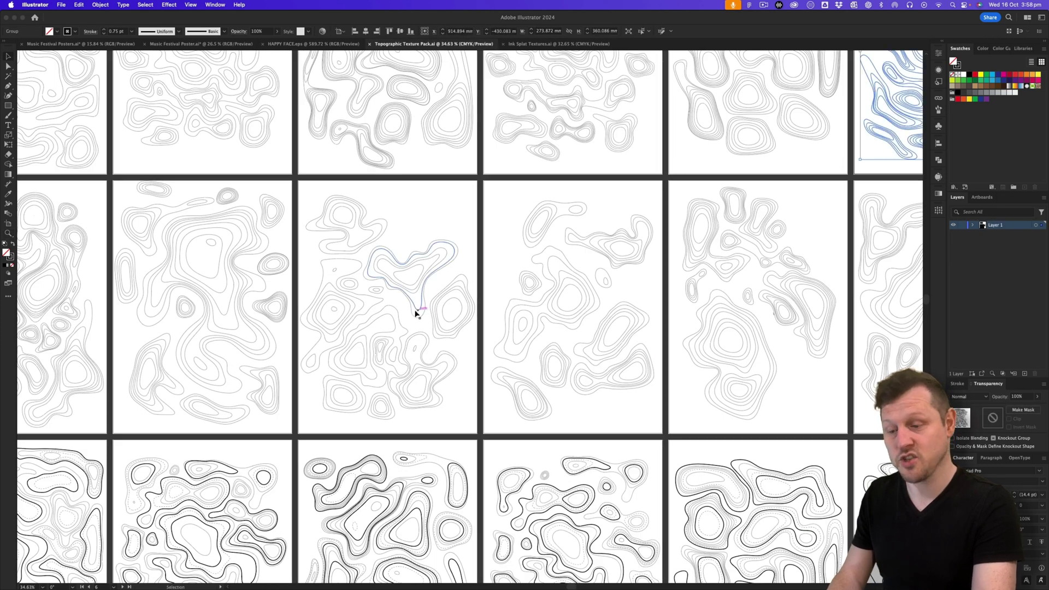
click(399, 316)
key(ctrl+Tab)
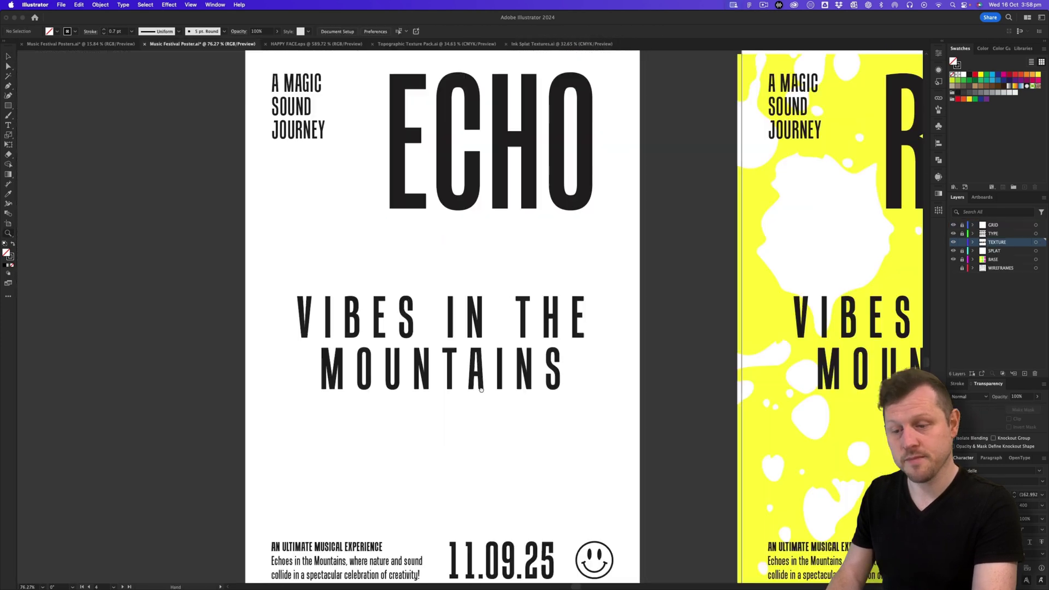
key(ctrl+v)
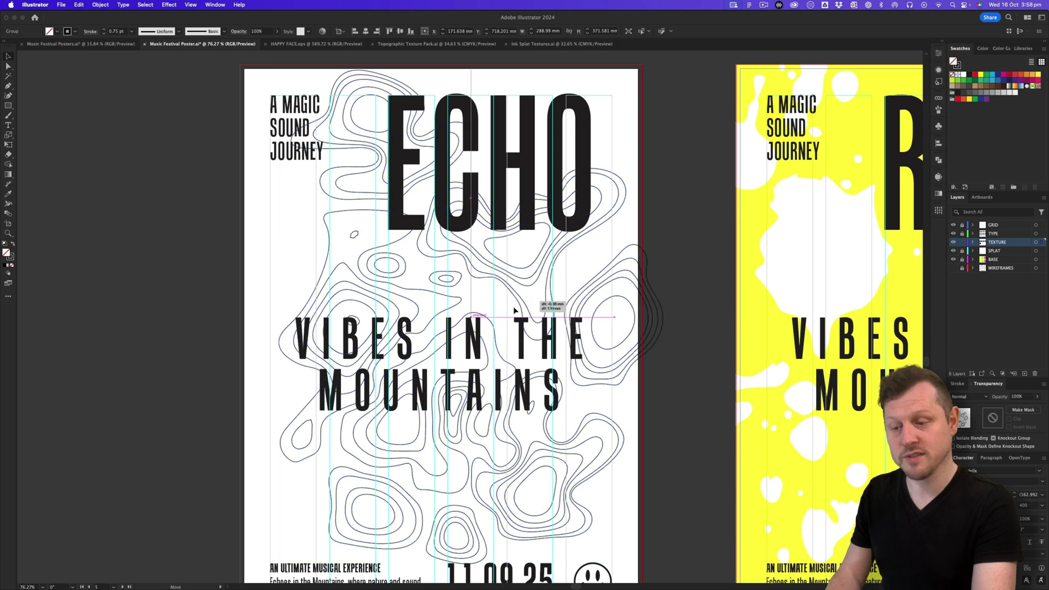
Draw a filled circle about 257 mm in diameter over the new texture on the lower ECHO poster, spanning the margin guides.
key(ctrl+shift+a)
key(shift+x)
key(l)
scroll(525, 328, down, 2)
drag(432, 314, 604, 432)
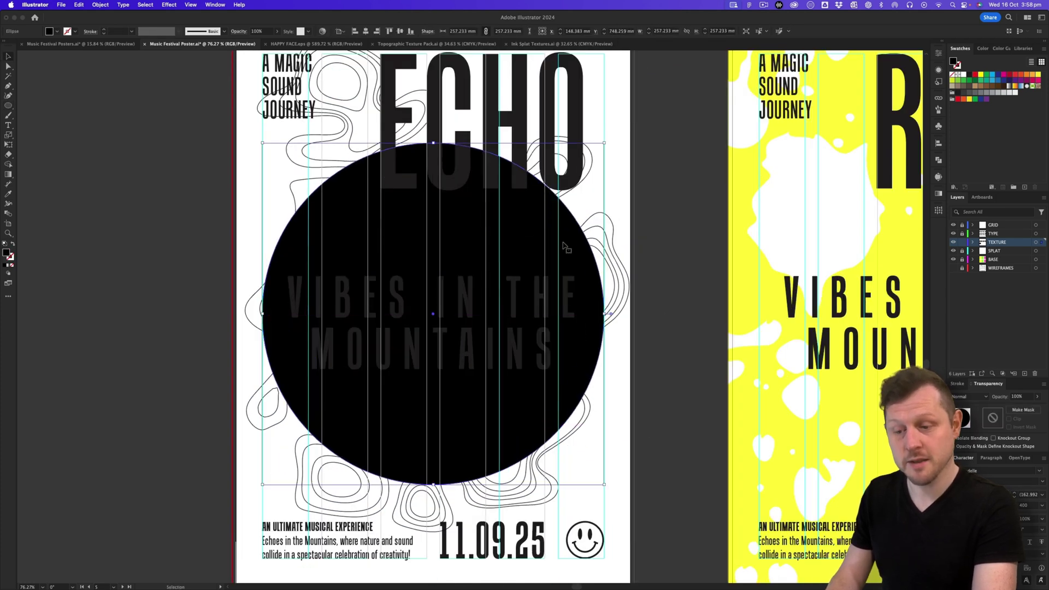
Fill the circle with white and use it as an opacity mask on the lower ECHO poster's topographic texture.
key(v)
click(963, 76)
shift+click(612, 220)
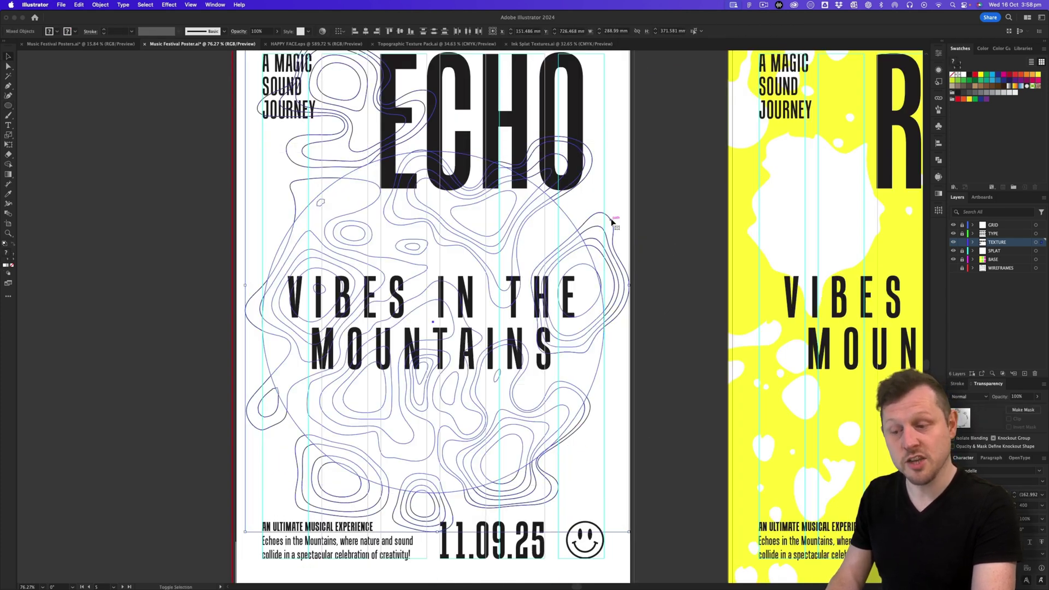
click(1023, 410)
key(ctrl+shift+a)
scroll(524, 306, down, 5)
scroll(524, 306, up, 4)
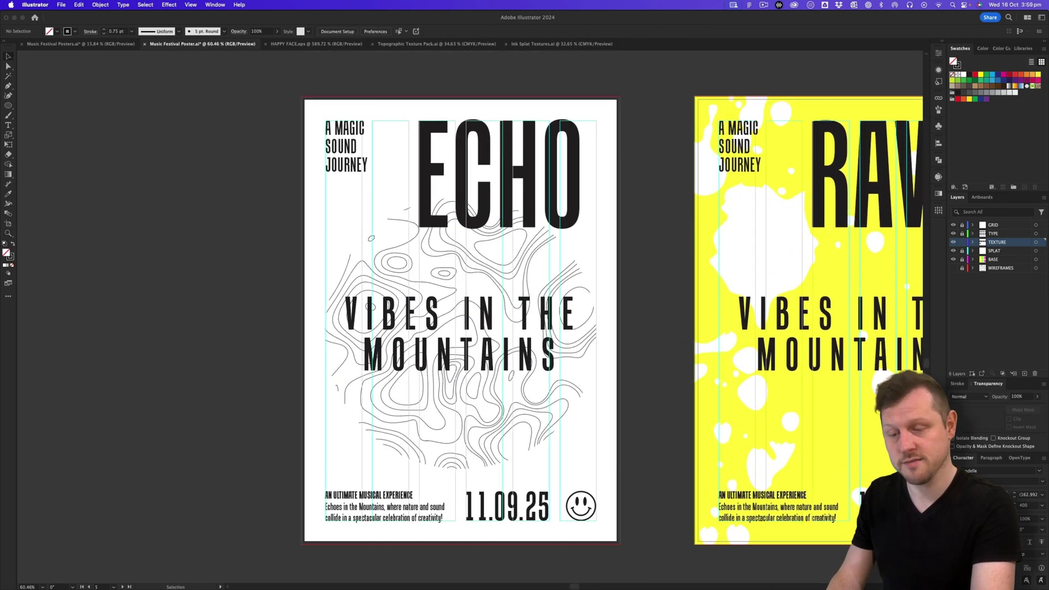
Copy the circle-masked topographic texture from the lower ECHO poster and hide the guides.
click(571, 276)
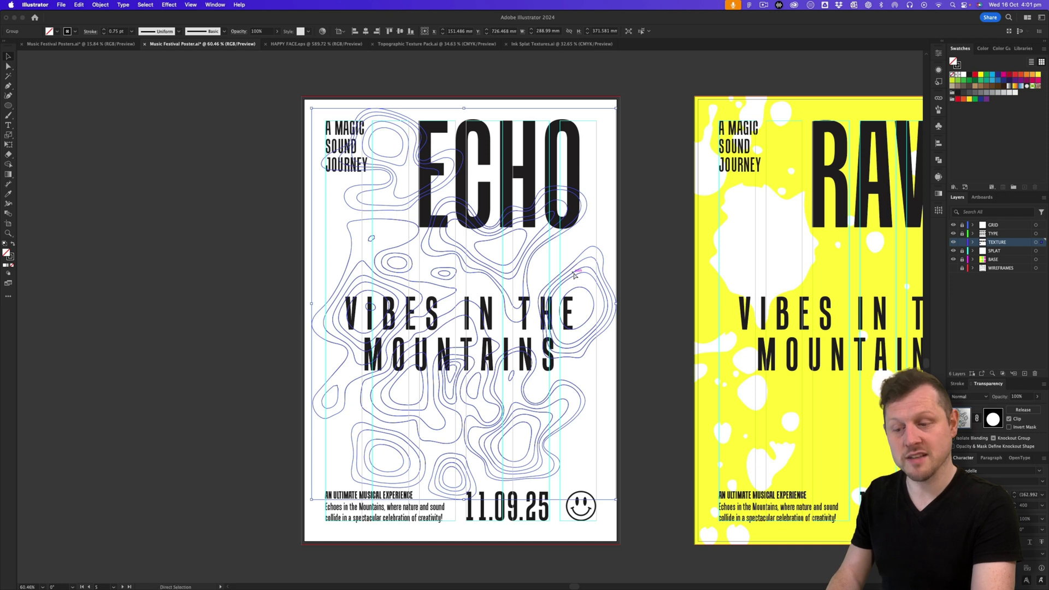
key(Delete)
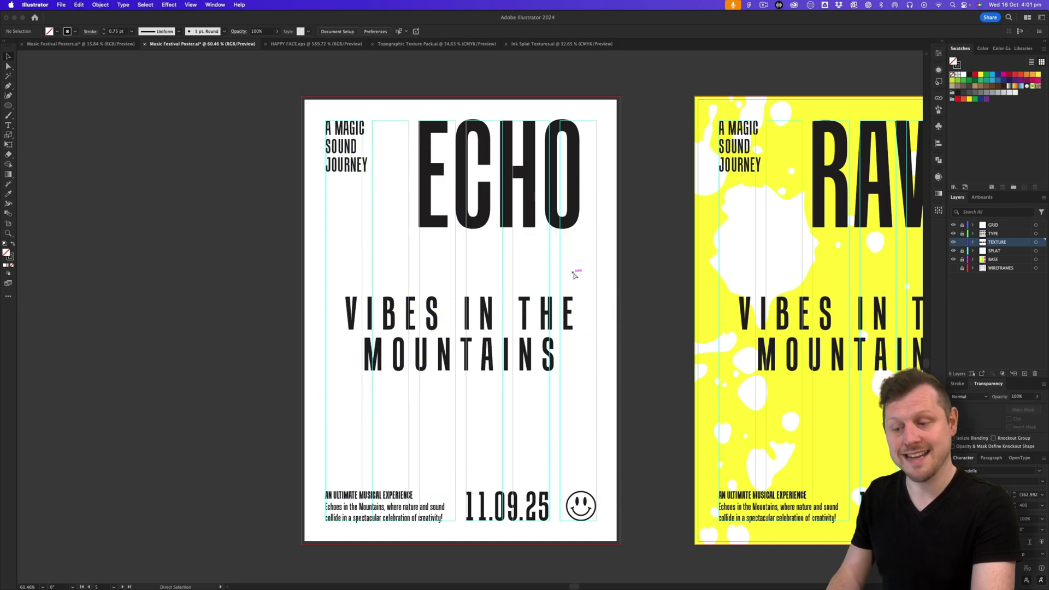
key(super+z)
click(634, 267)
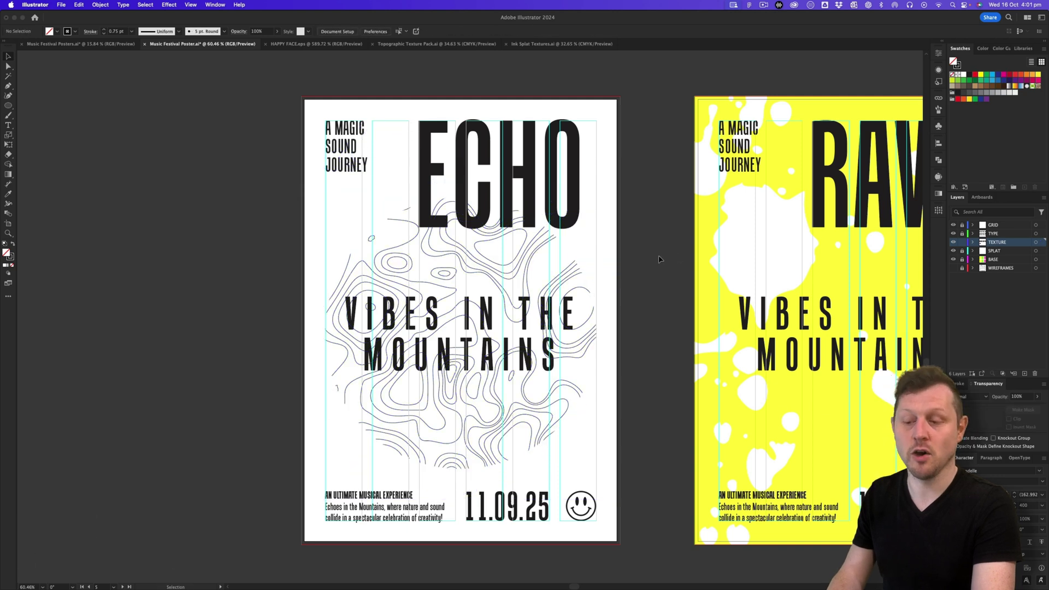
key(super+semicolon)
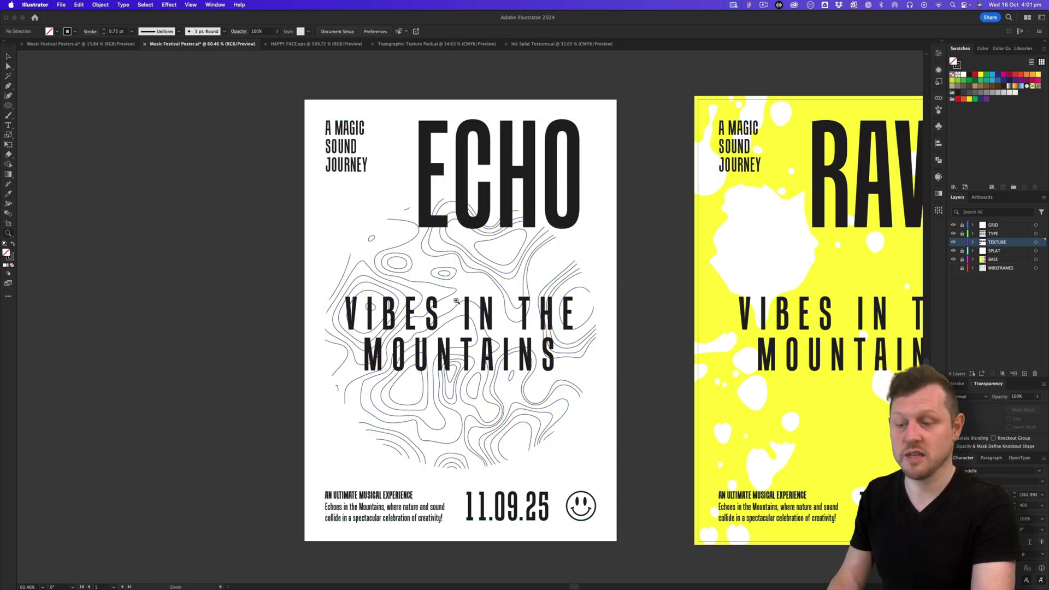
Paste the circle-masked texture in place on the lower RAVE, BASE and WAVE posters.
drag(663, 294, 240, 277)
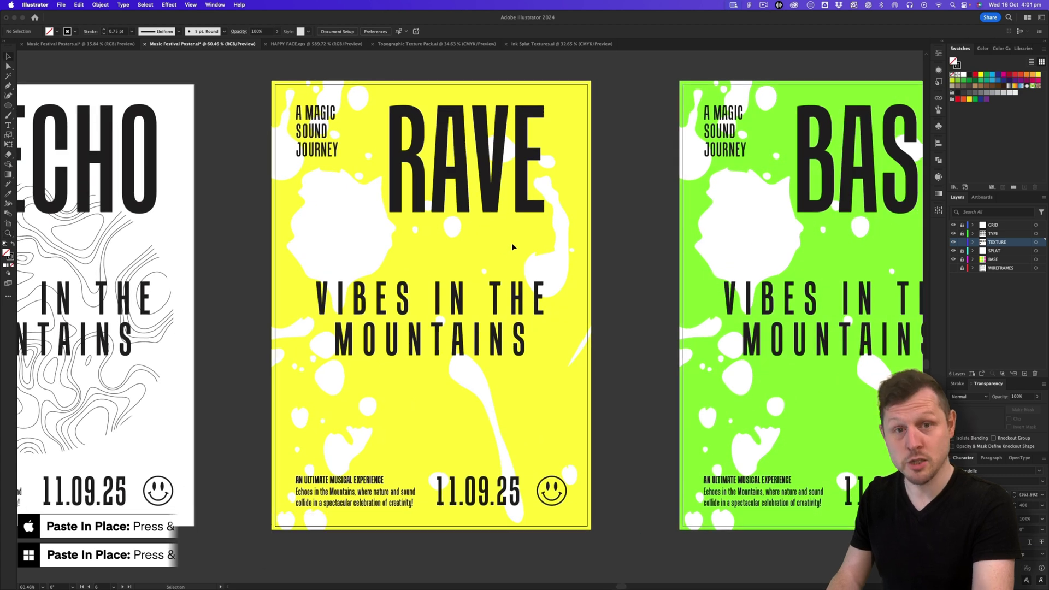
key(super+shift+v)
click(663, 265)
drag(663, 264, 658, 264)
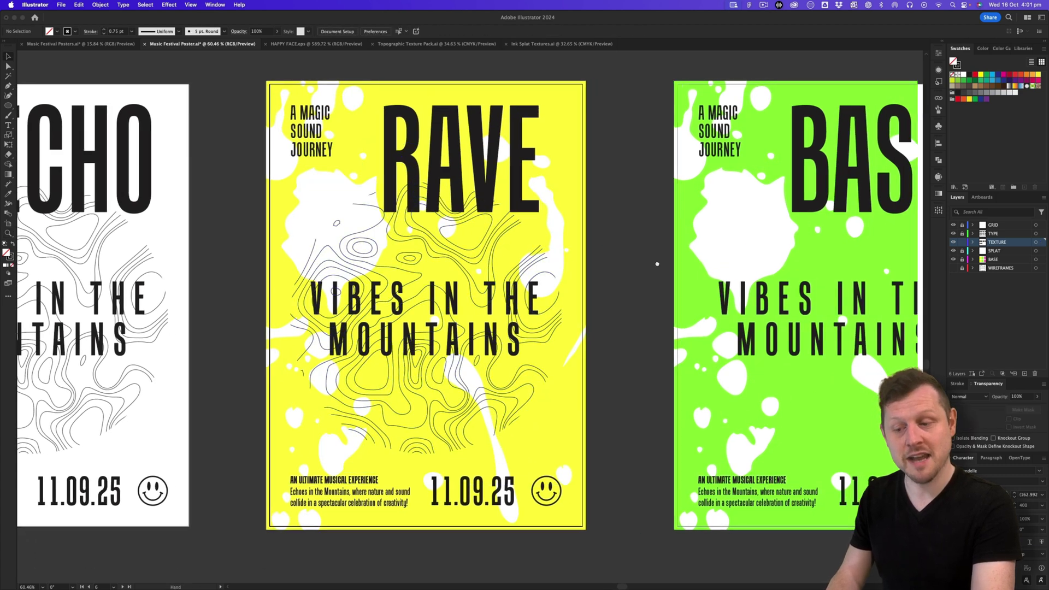
scroll(657, 264, right, 5)
key(super+shift+v)
click(647, 257)
scroll(657, 268, right, 7)
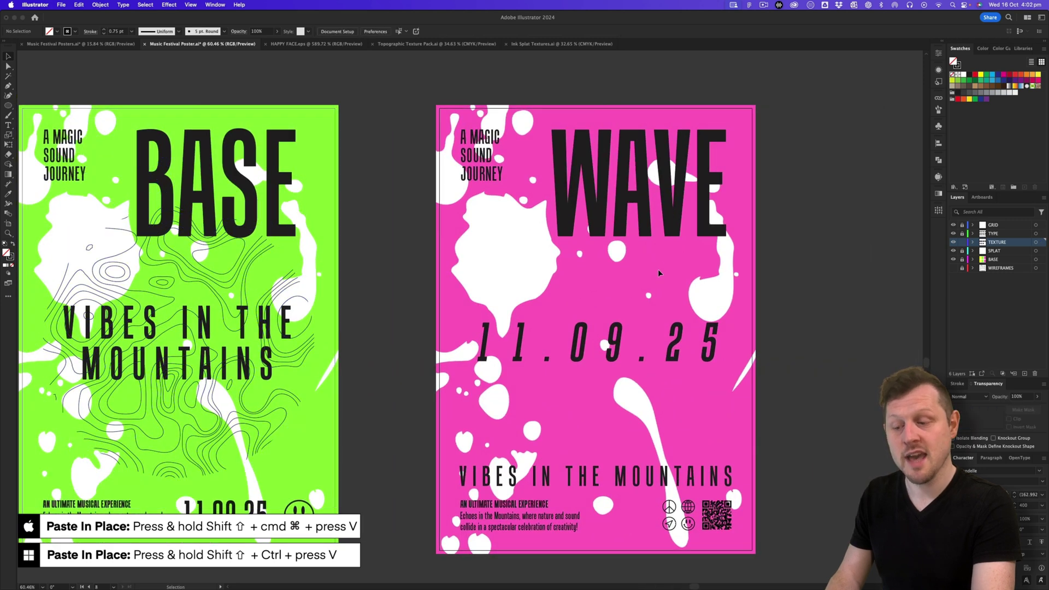
key(super+shift+v)
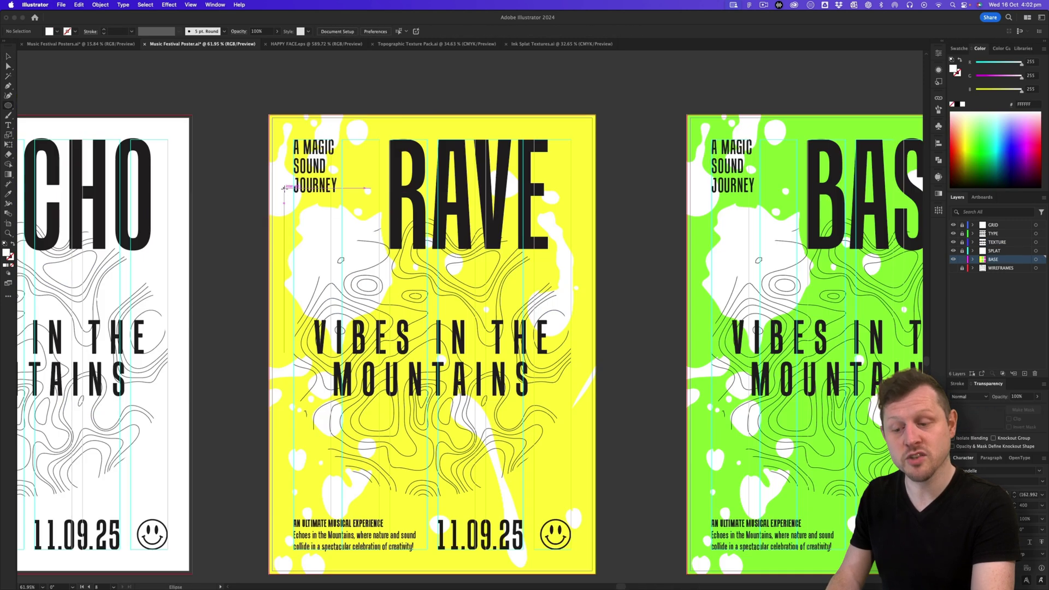
Draw a white circle about 275 mm in diameter on the BASE layer behind the lower RAVE poster's masked texture.
drag(283, 187, 595, 480)
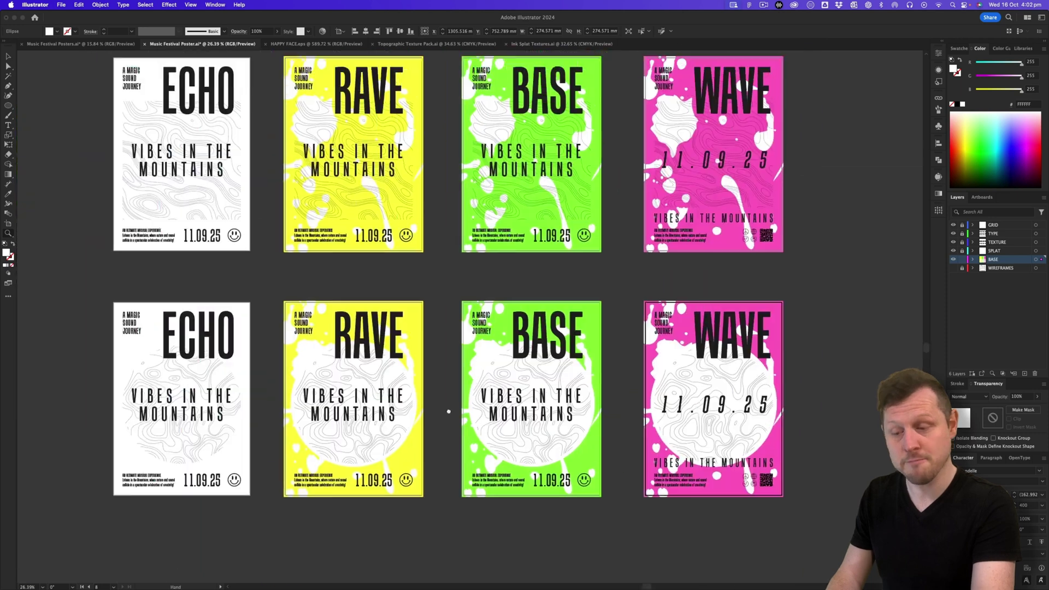
click(395, 376)
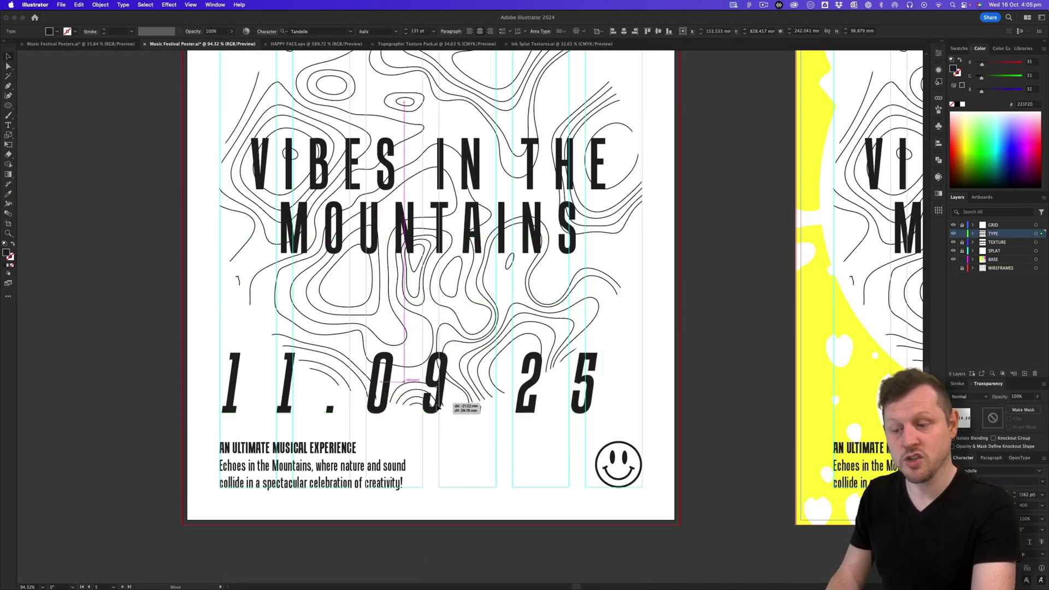
Move the large italic 11.09.25 date beneath VIBES IN THE MOUNTAINS on the lower ECHO poster and copy the title and date to the lower RAVE poster.
drag(615, 403, 632, 405)
drag(632, 406, 633, 405)
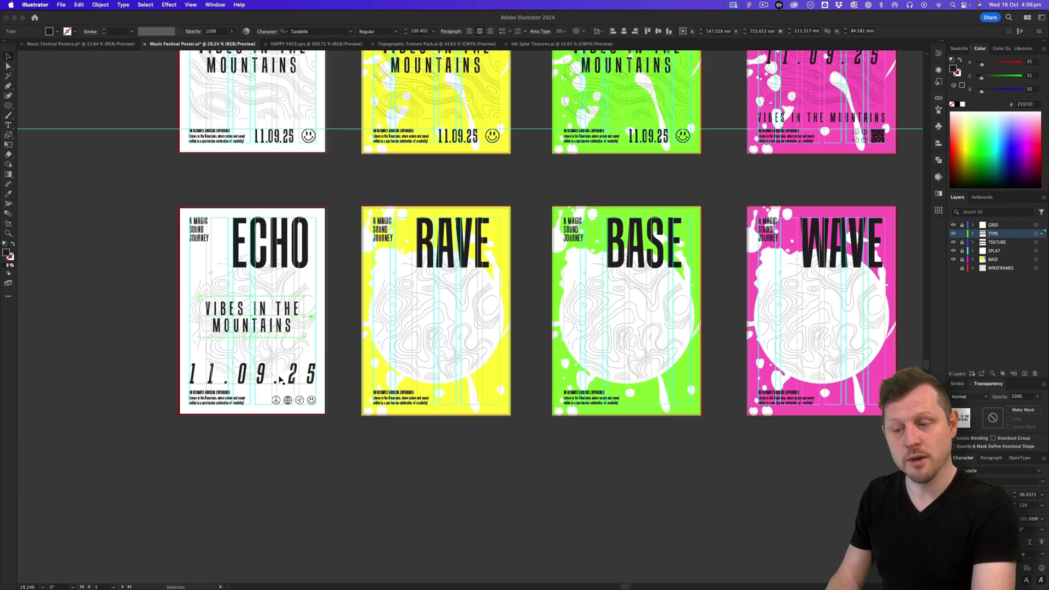
drag(429, 334, 775, 334)
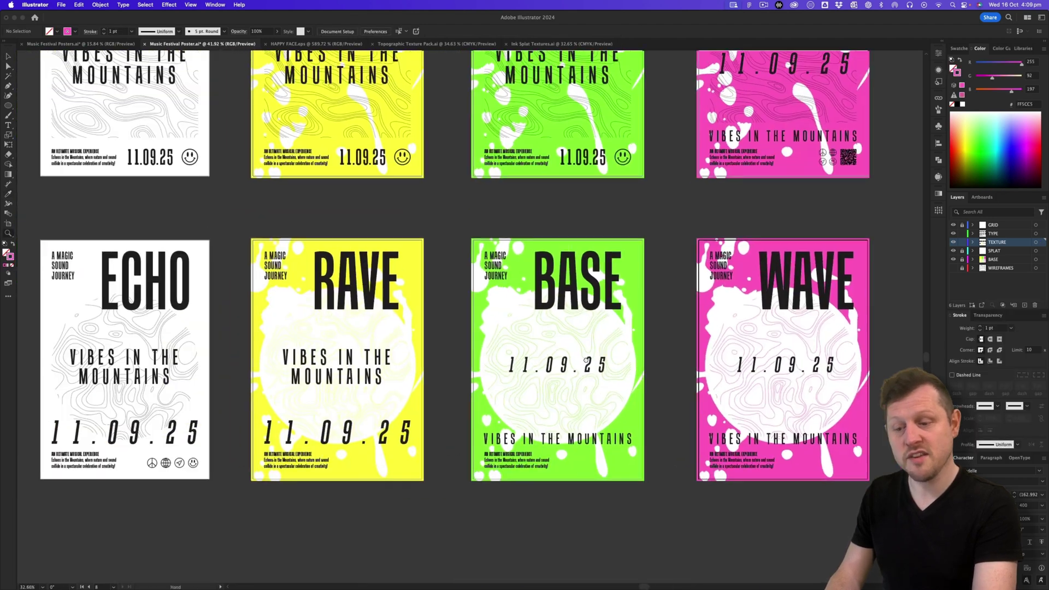
Save a copy of the document as Music Festival Poster 1 in Adobe PDF format, limited to artboard range 2.
scroll(674, 323, up, 3)
key(super+semicolon)
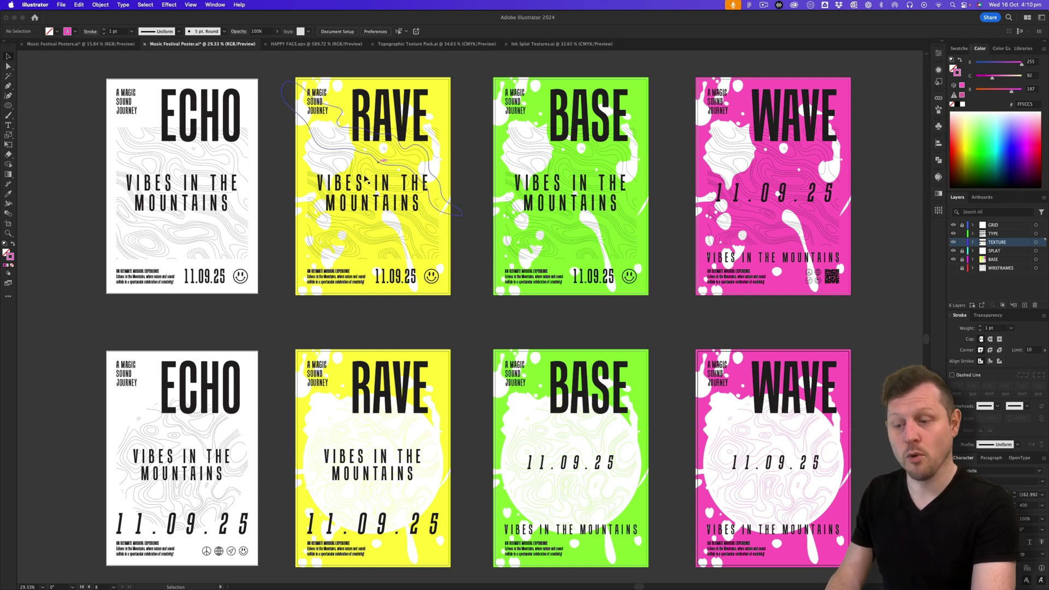
scroll(366, 167, up, 2)
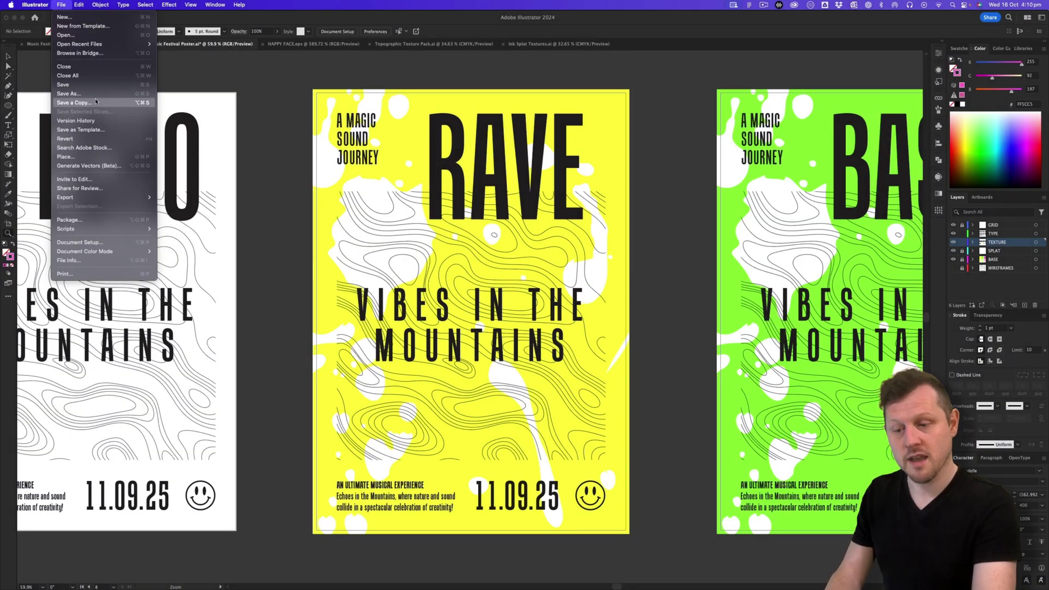
click(96, 102)
key(BackSpace)
key(BackSpace)
key(BackSpace)
text(1)
click(585, 464)
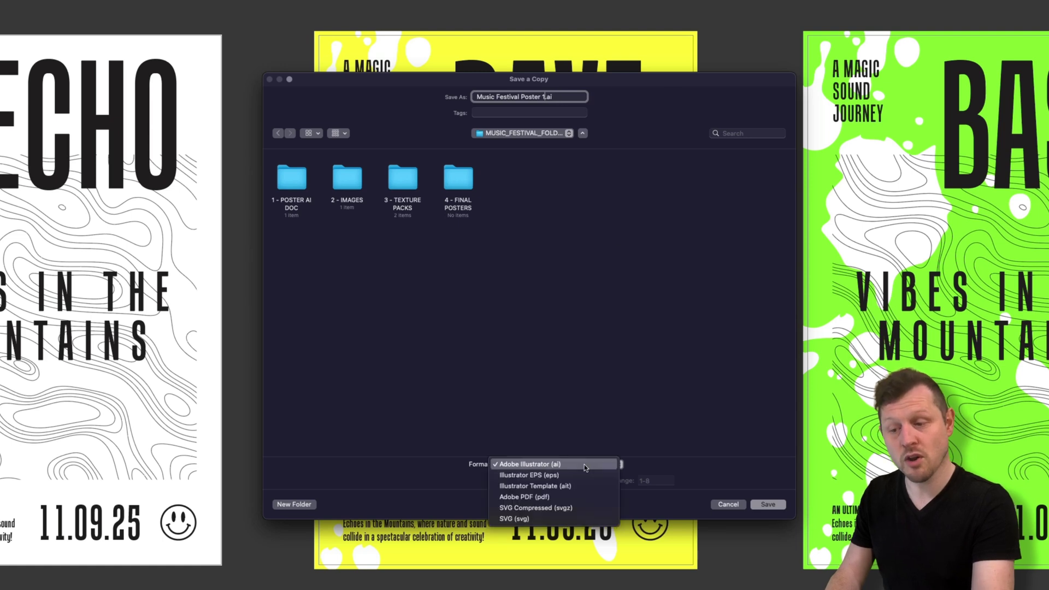
click(574, 496)
text(2)
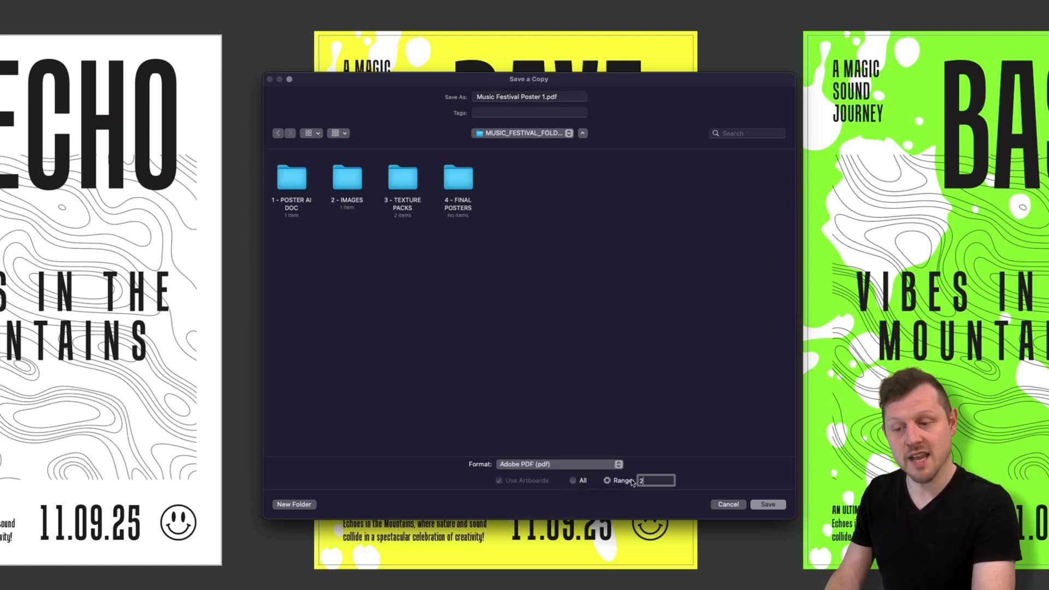
click(773, 507)
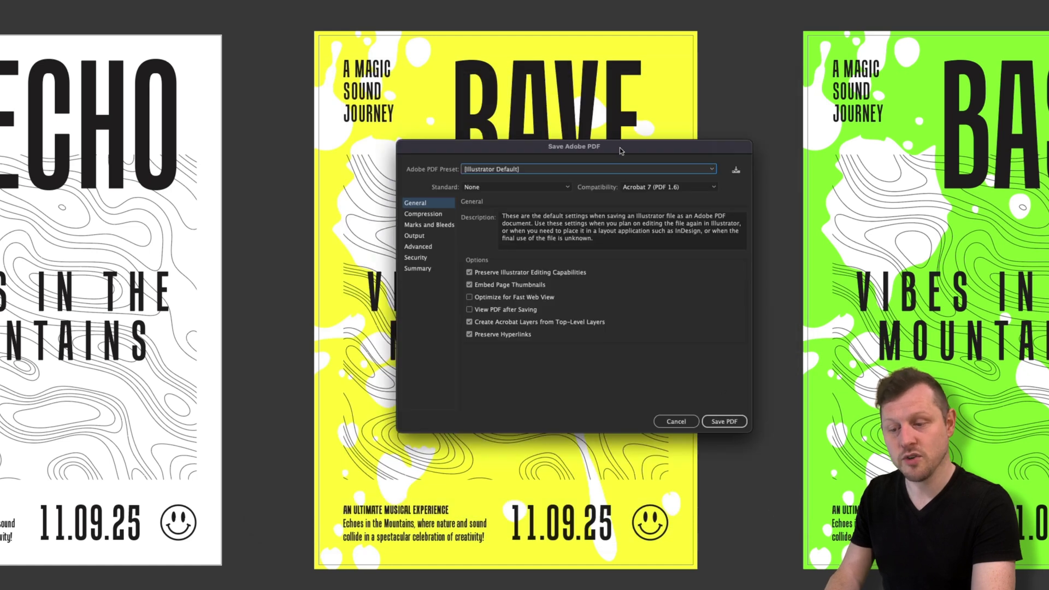
Use the High Quality Print preset for the PDF and enable View PDF after Saving.
drag(620, 151, 589, 162)
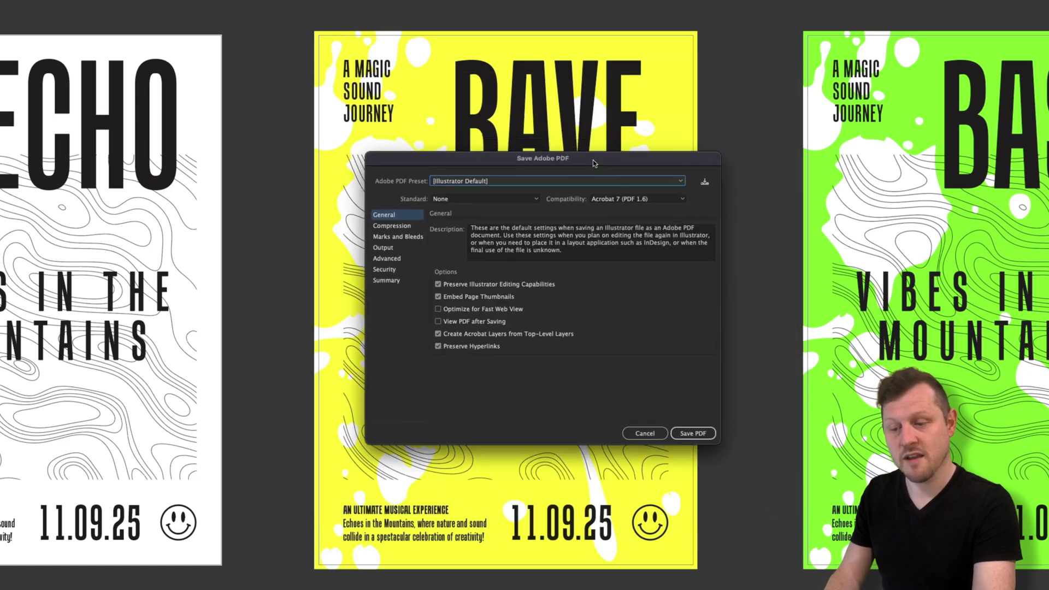
click(480, 185)
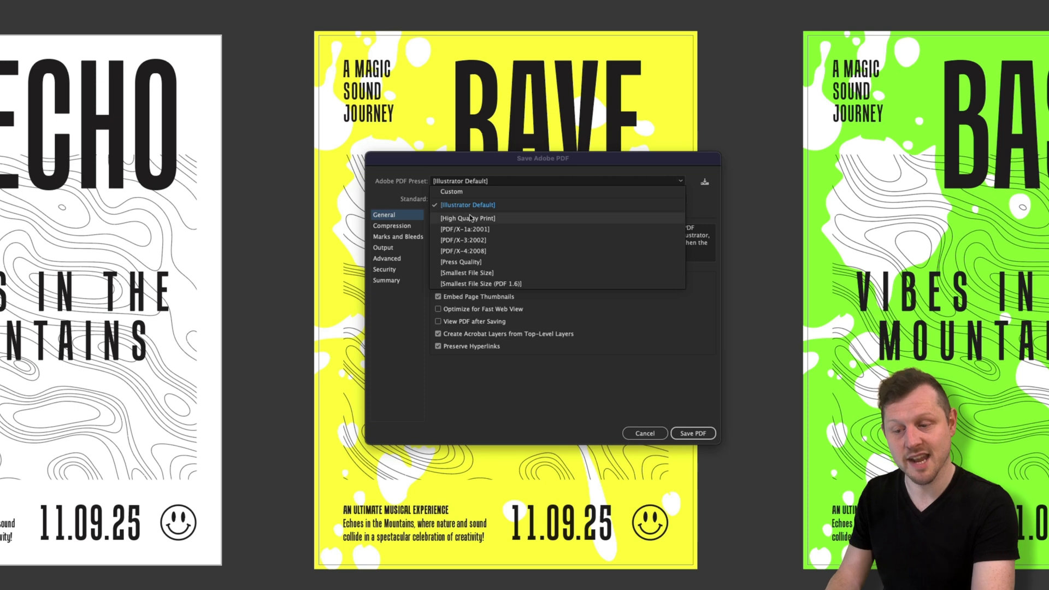
click(469, 218)
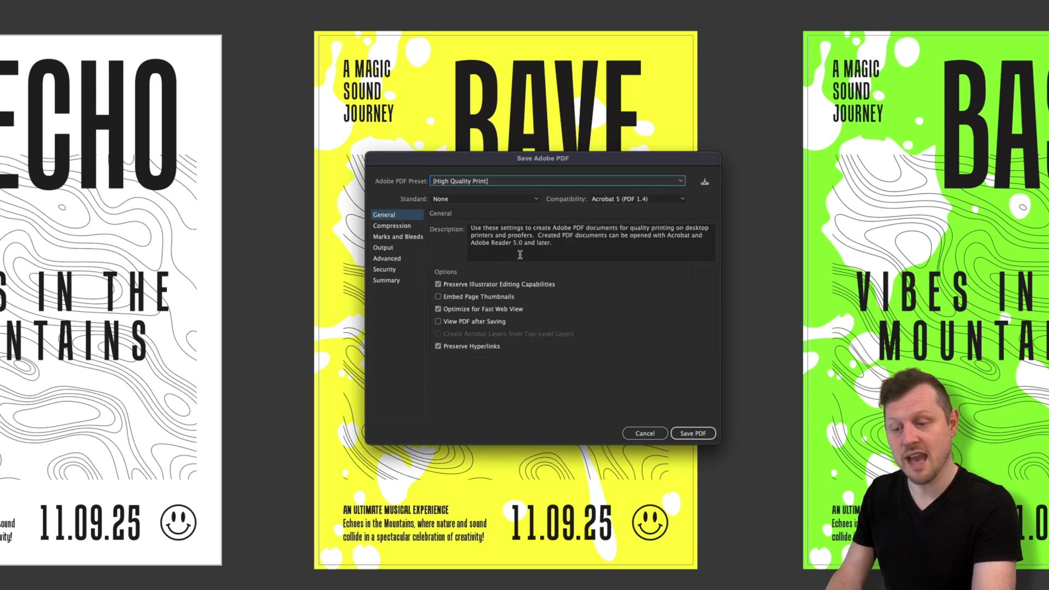
click(438, 322)
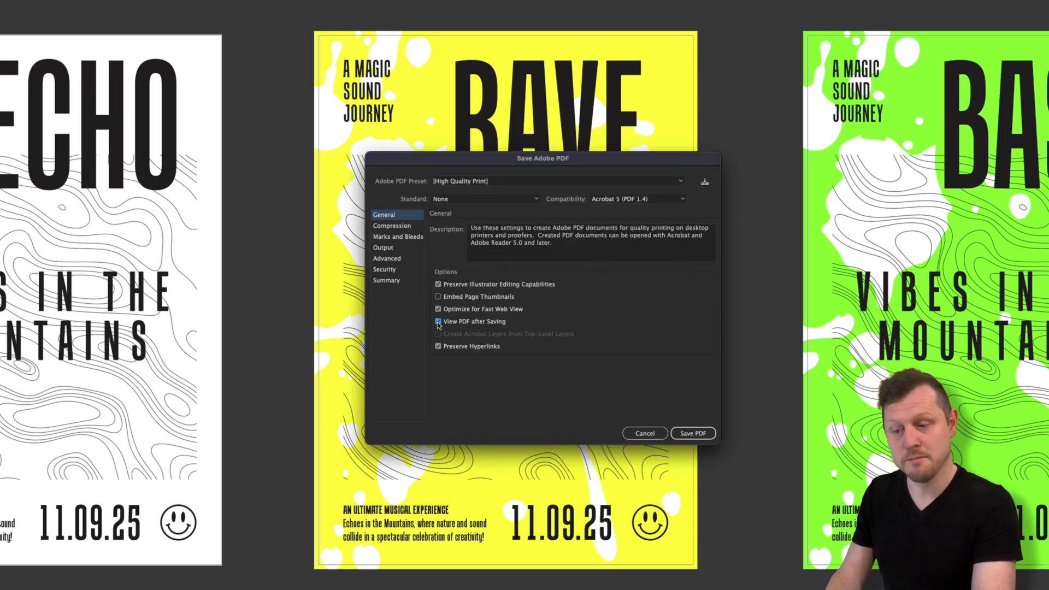
Add trim marks, use the document bleed settings and save the PDF.
click(394, 238)
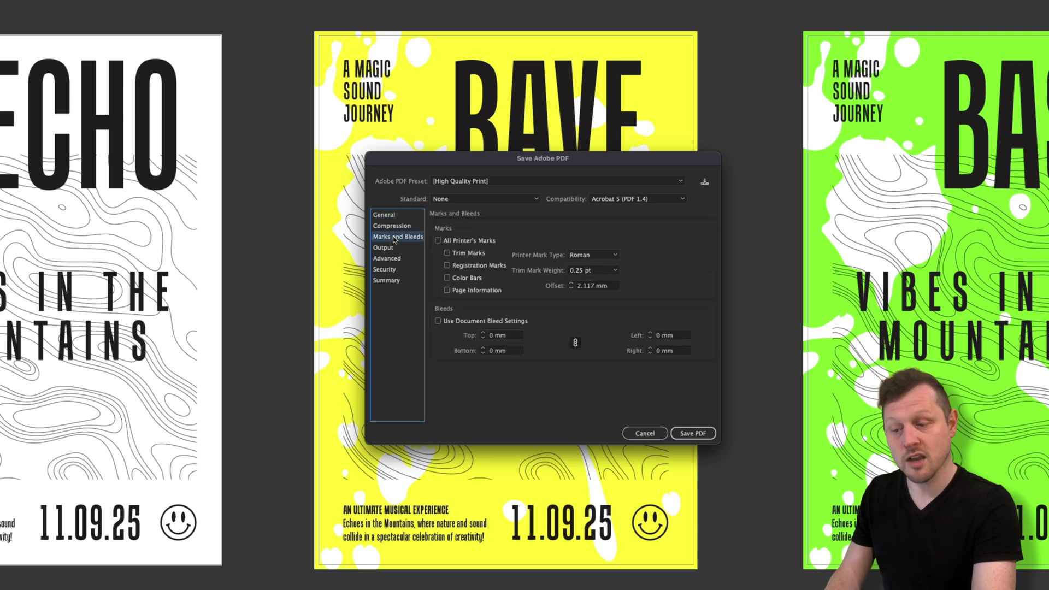
click(448, 253)
click(438, 321)
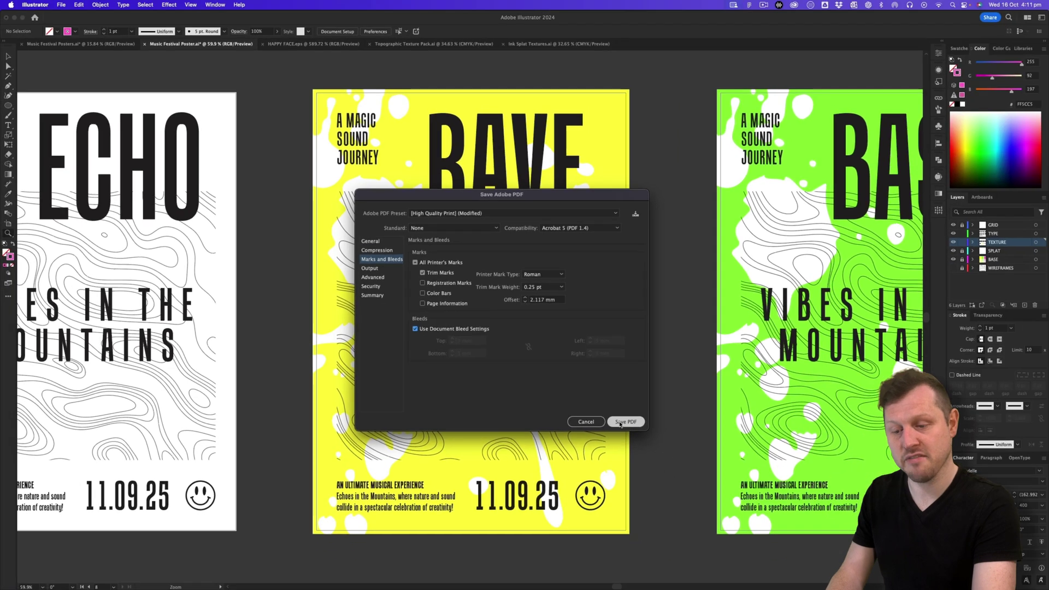
click(620, 423)
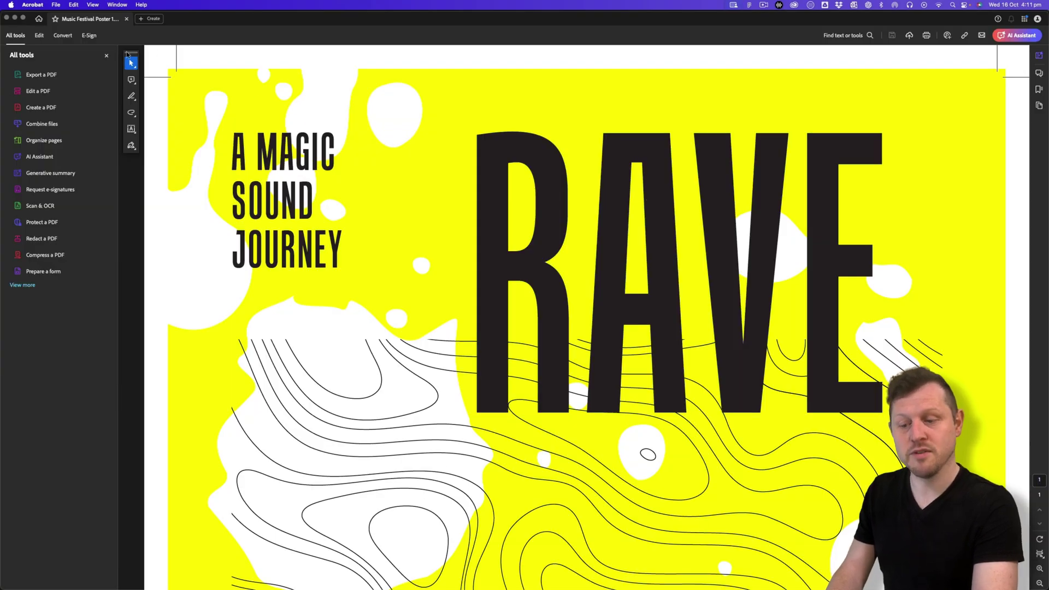
In Acrobat, close the All tools list and fit the exported RAVE poster's height to the window.
click(106, 57)
click(92, 5)
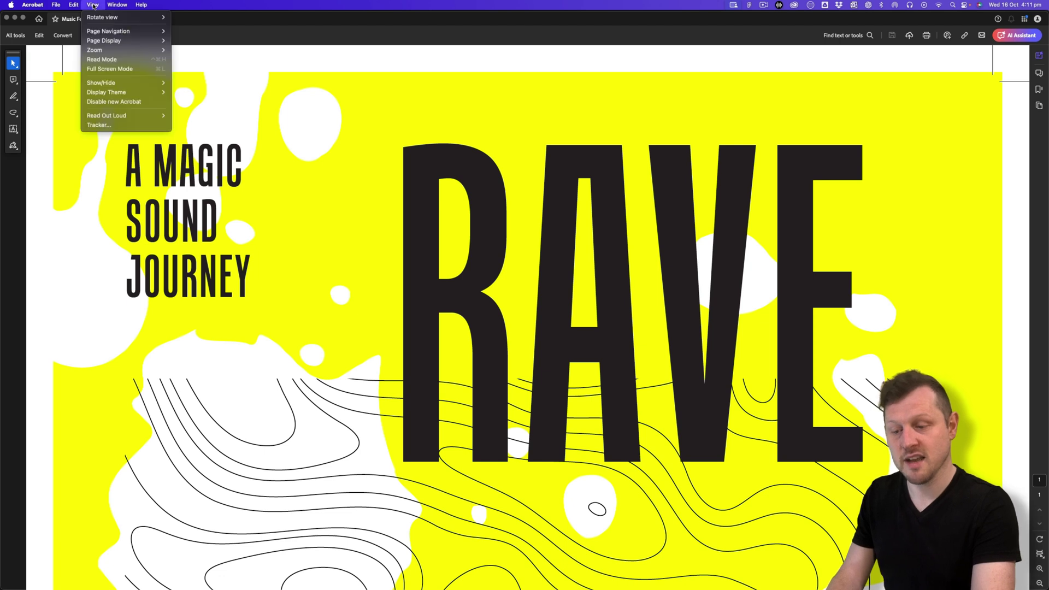
mouse_move(121, 50)
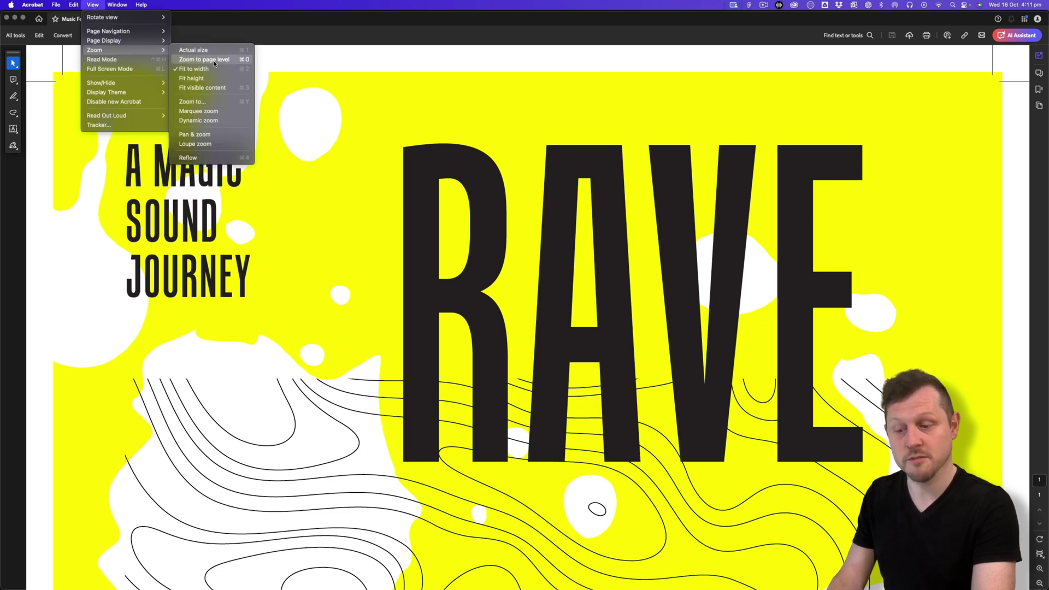
click(218, 82)
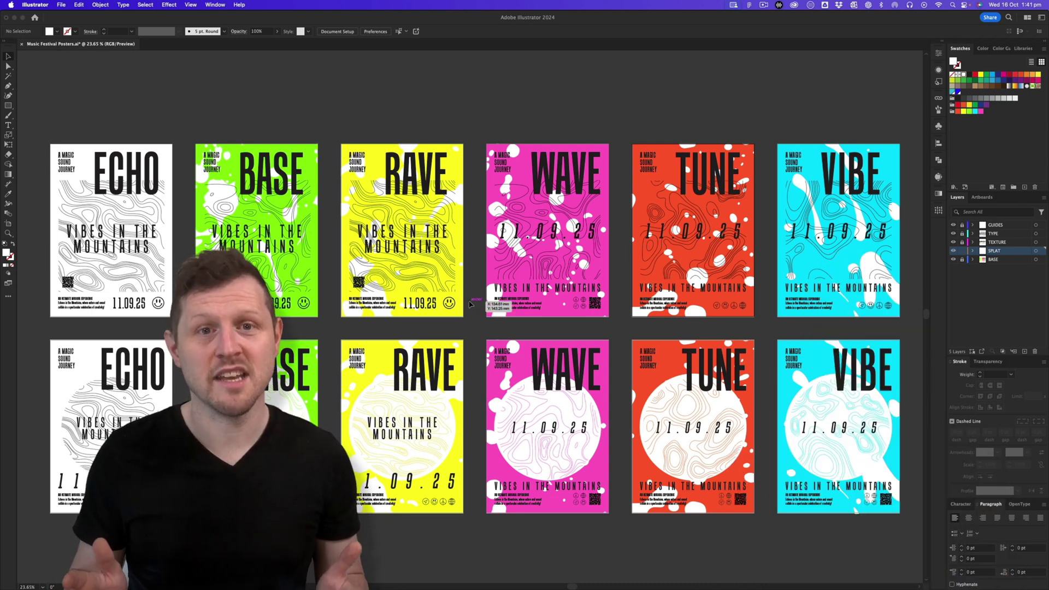
drag(70, 216, 196, 194)
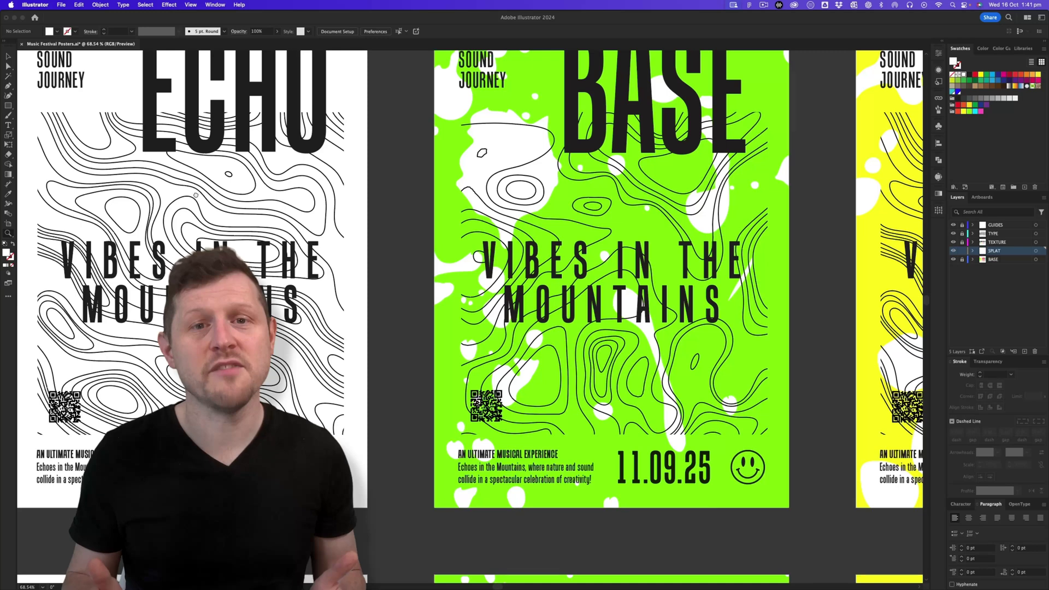
scroll(196, 194, up, 5)
scroll(470, 317, down, 1)
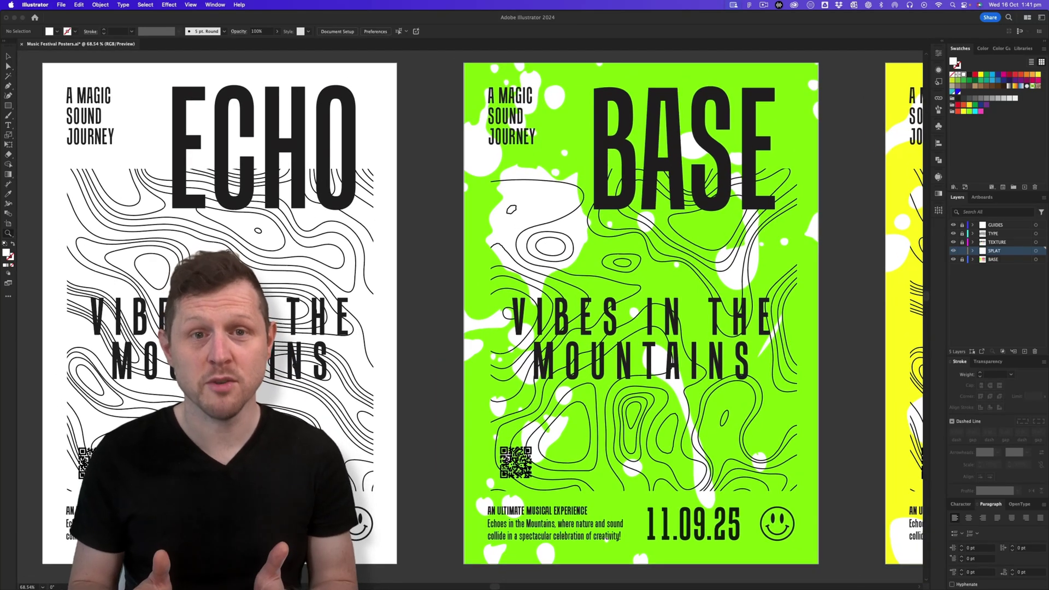
drag(836, 281, 589, 281)
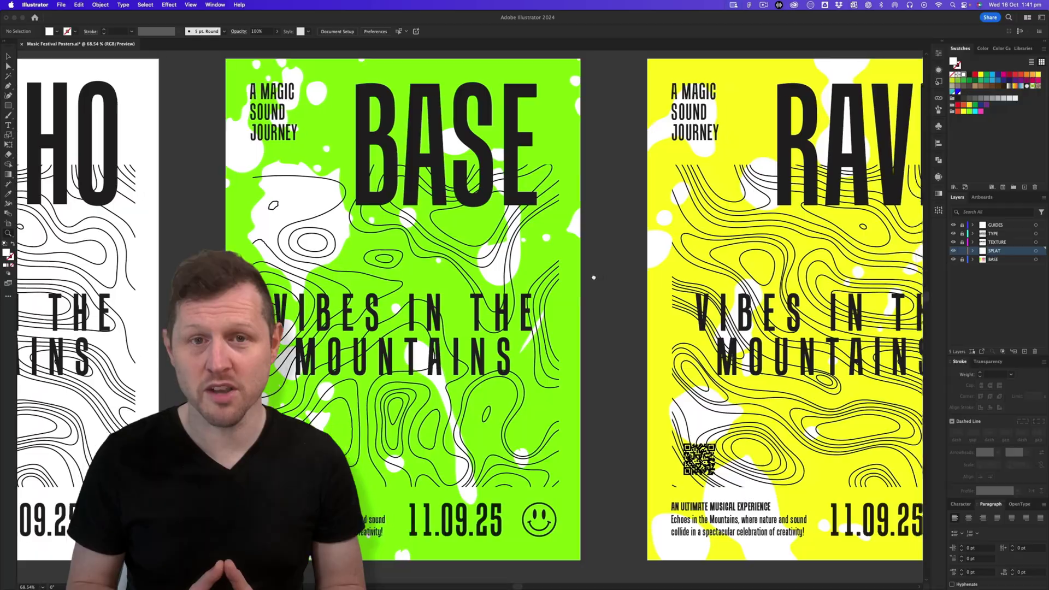